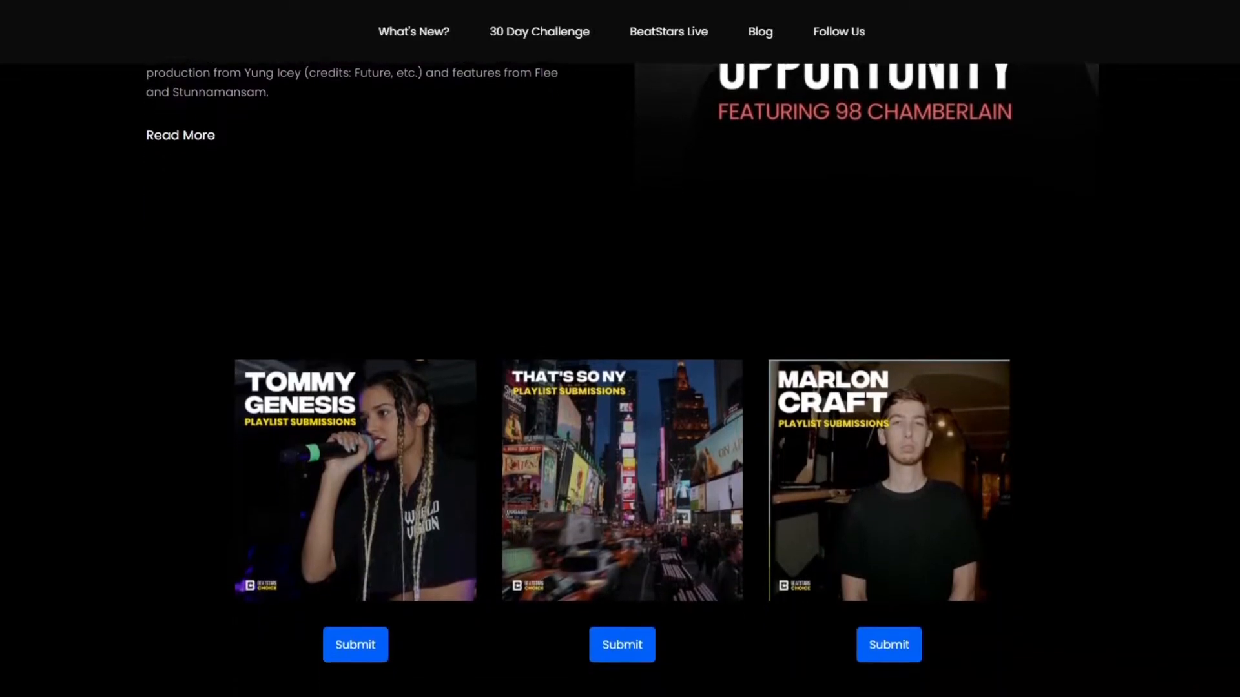
Step: Look through the BeatStars playlist submission opportunities and the posts, trending searches and follow suggestions in Your Feed
{"action": "scroll", "coordinate": [620, 349], "scroll_direction": "down", "scroll_amount": 4}
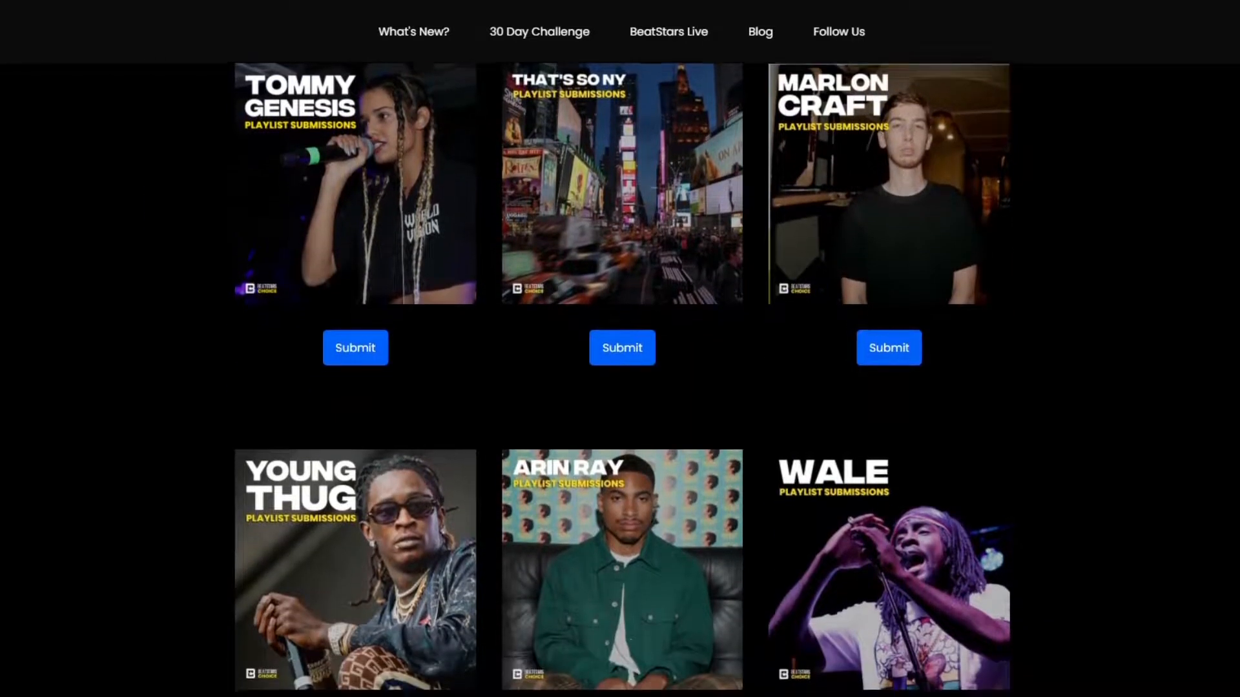
{"action": "scroll", "coordinate": [620, 348], "scroll_direction": "down", "scroll_amount": 7}
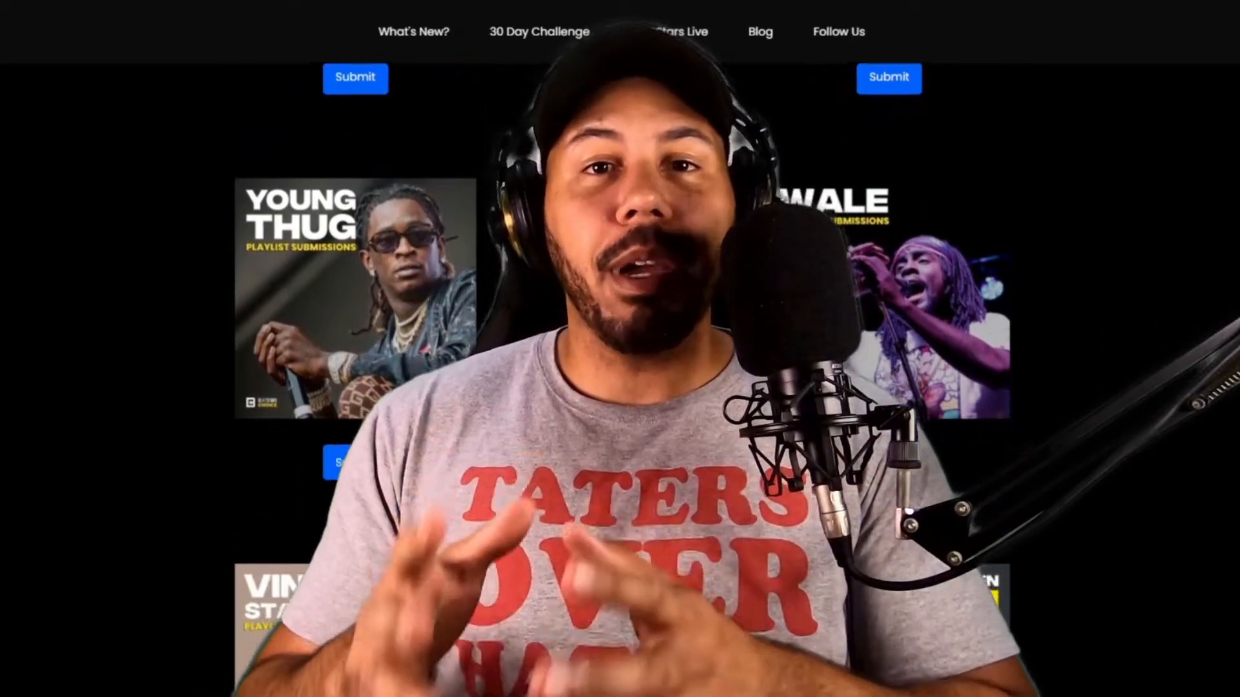
{"action": "scroll", "coordinate": [620, 349], "scroll_direction": "down", "scroll_amount": 5}
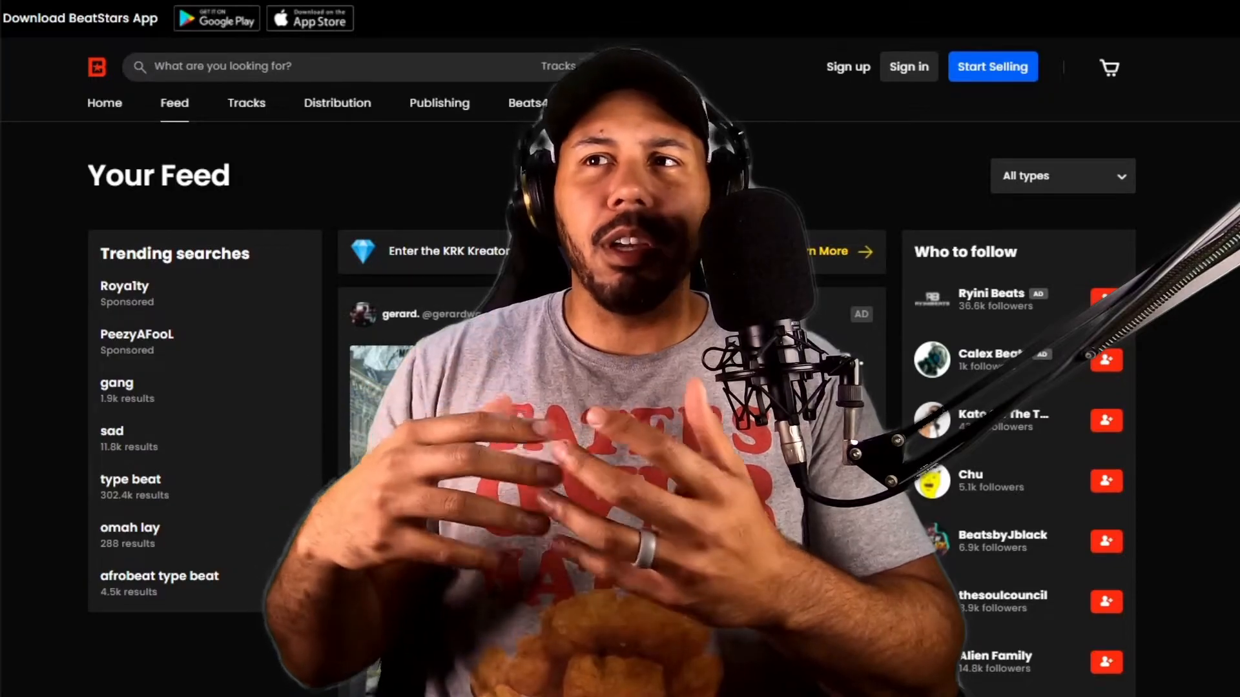
{"action": "scroll", "coordinate": [620, 388], "scroll_direction": "down", "scroll_amount": 2}
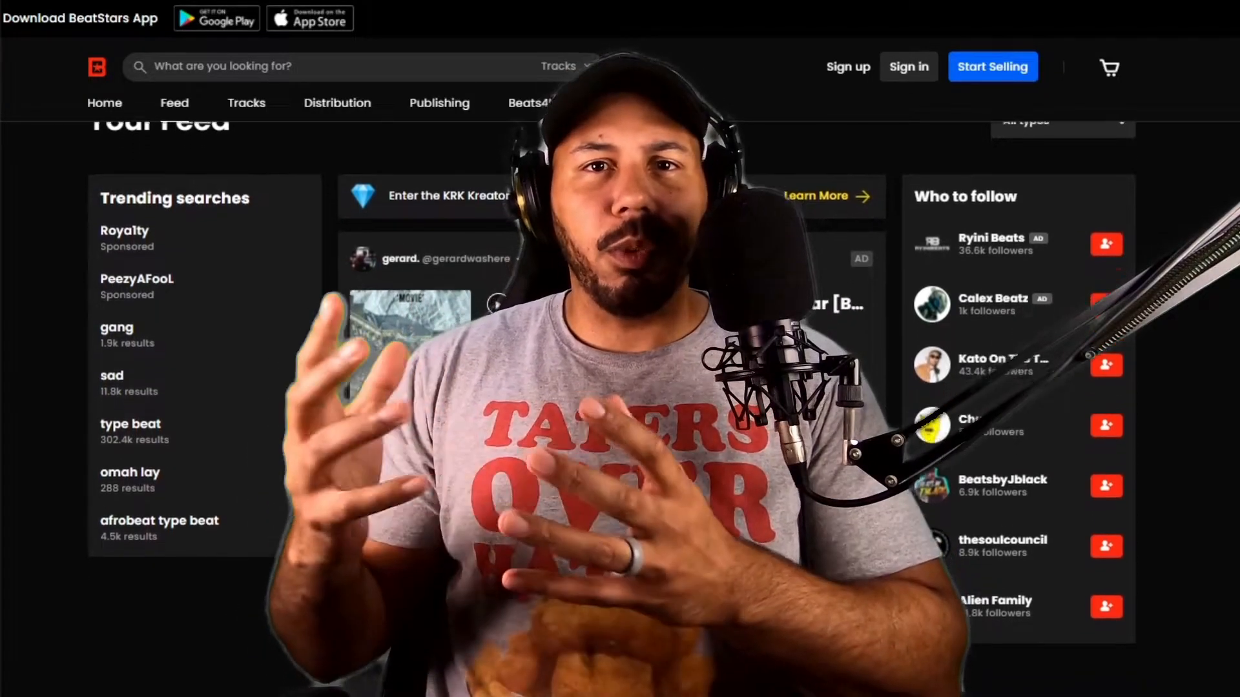
{"action": "scroll", "coordinate": [620, 388], "scroll_direction": "down", "scroll_amount": 1}
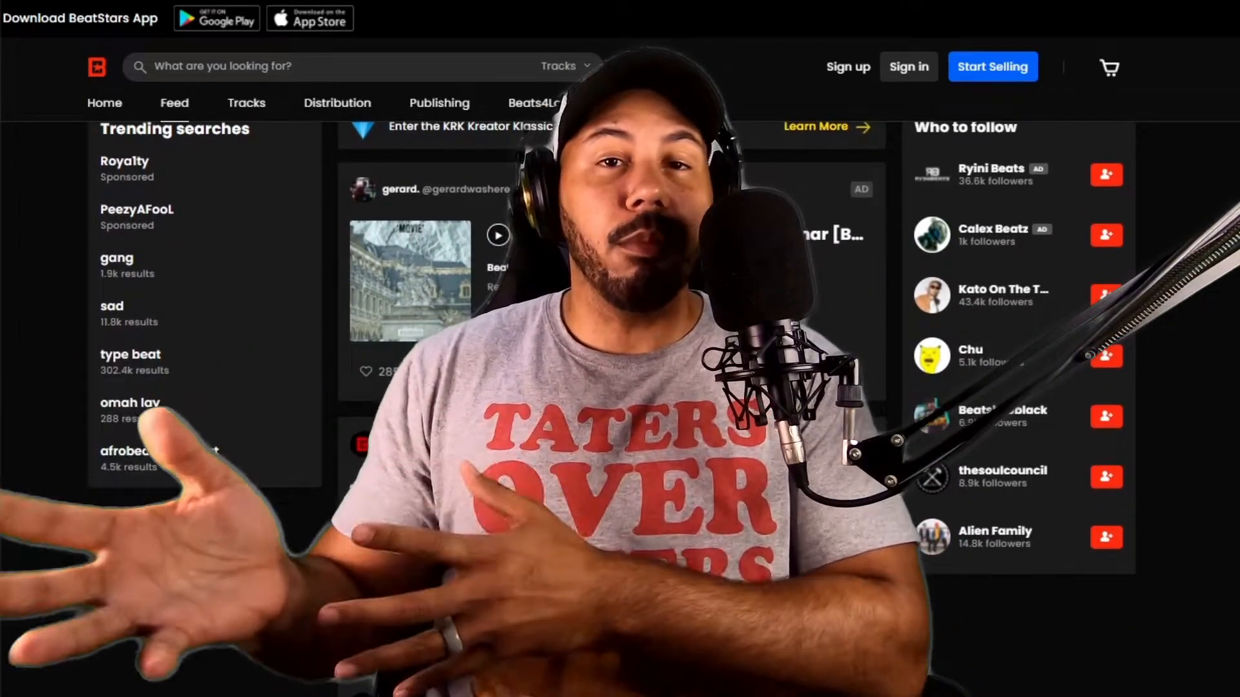
{"action": "scroll", "coordinate": [619, 388], "scroll_direction": "down", "scroll_amount": 1}
{"action": "scroll", "coordinate": [620, 388], "scroll_direction": "down", "scroll_amount": 4}
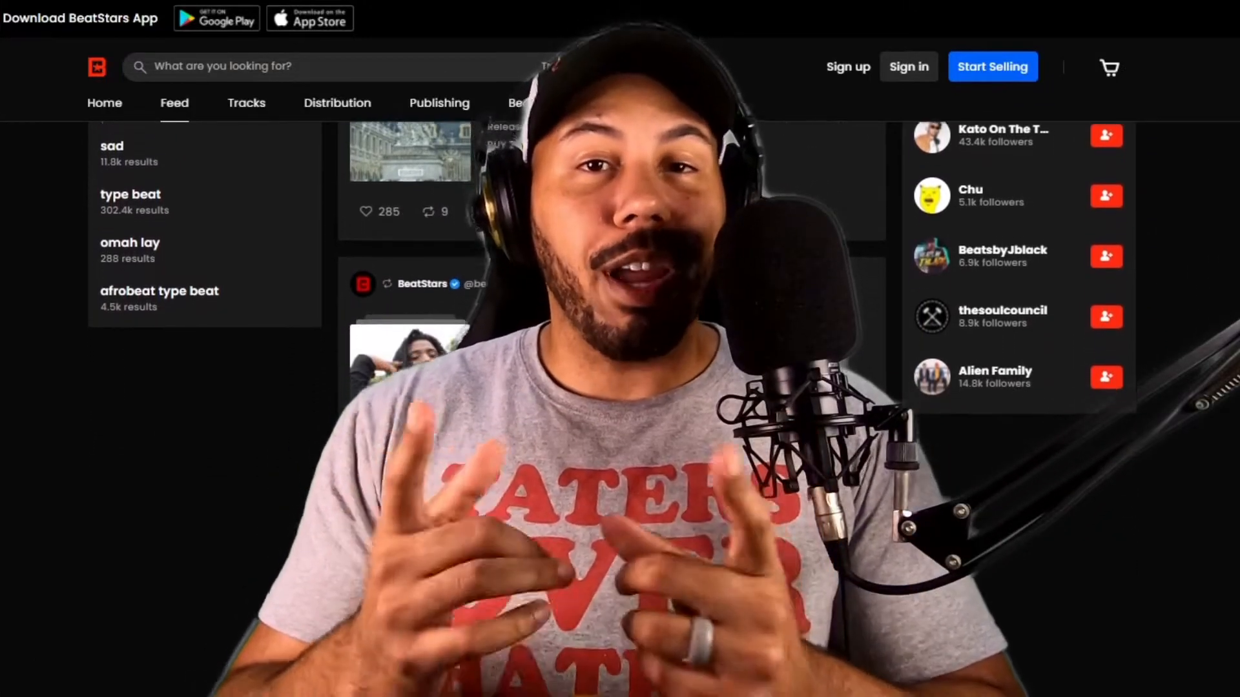
{"action": "scroll", "coordinate": [620, 388], "scroll_direction": "down", "scroll_amount": 3}
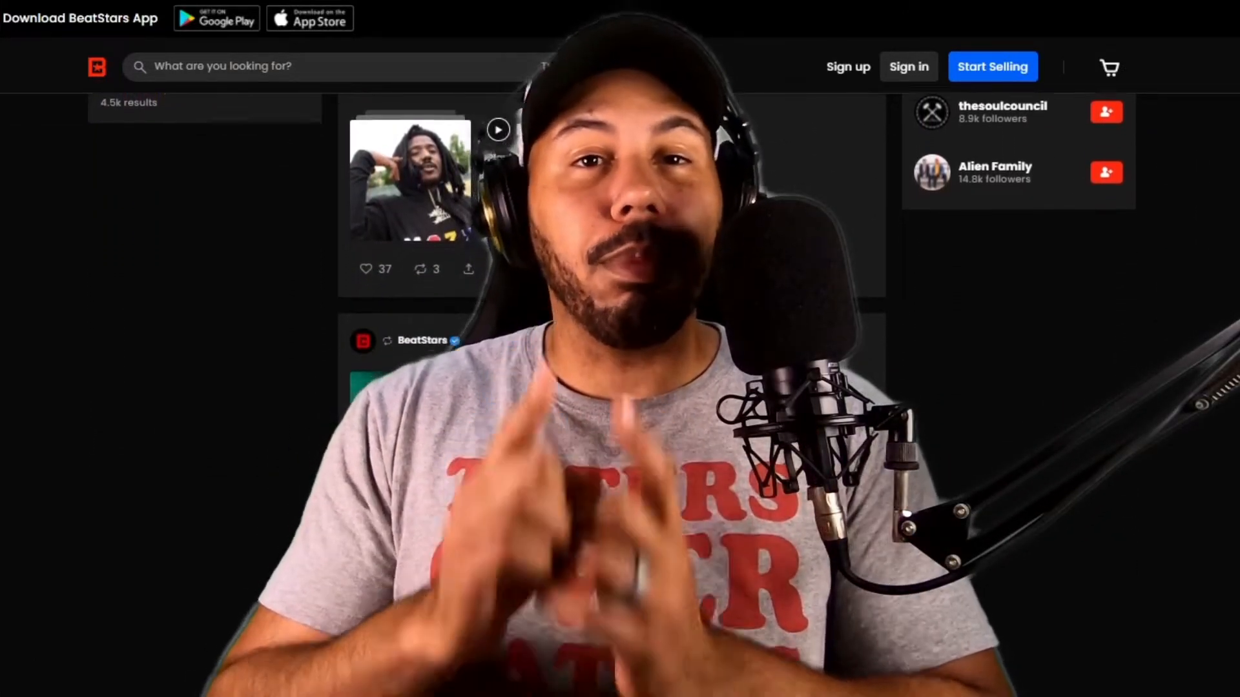
{"action": "scroll", "coordinate": [620, 388], "scroll_direction": "down", "scroll_amount": 2}
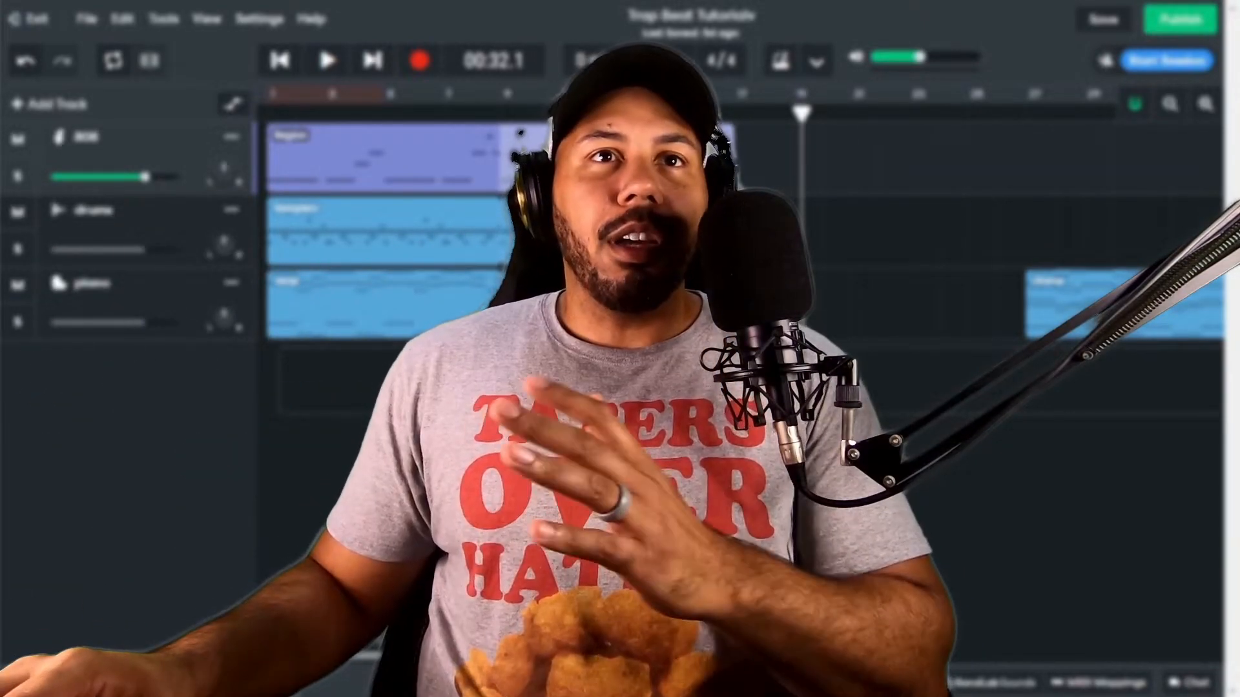
Step: Return the playhead to the start of the timeline and play back the opening of the verse
{"action": "left_click_drag", "start_coordinate": [841, 171], "coordinate": [396, 290]}
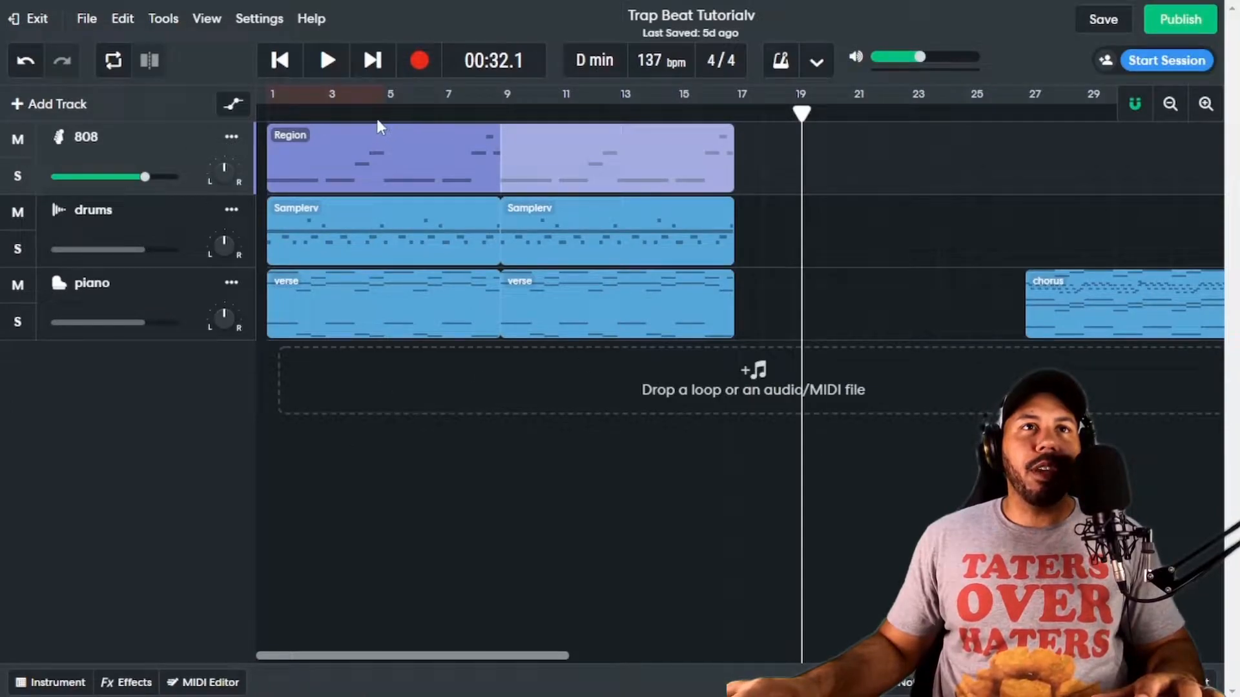
{"action": "left_click_drag", "start_coordinate": [334, 114], "coordinate": [266, 114]}
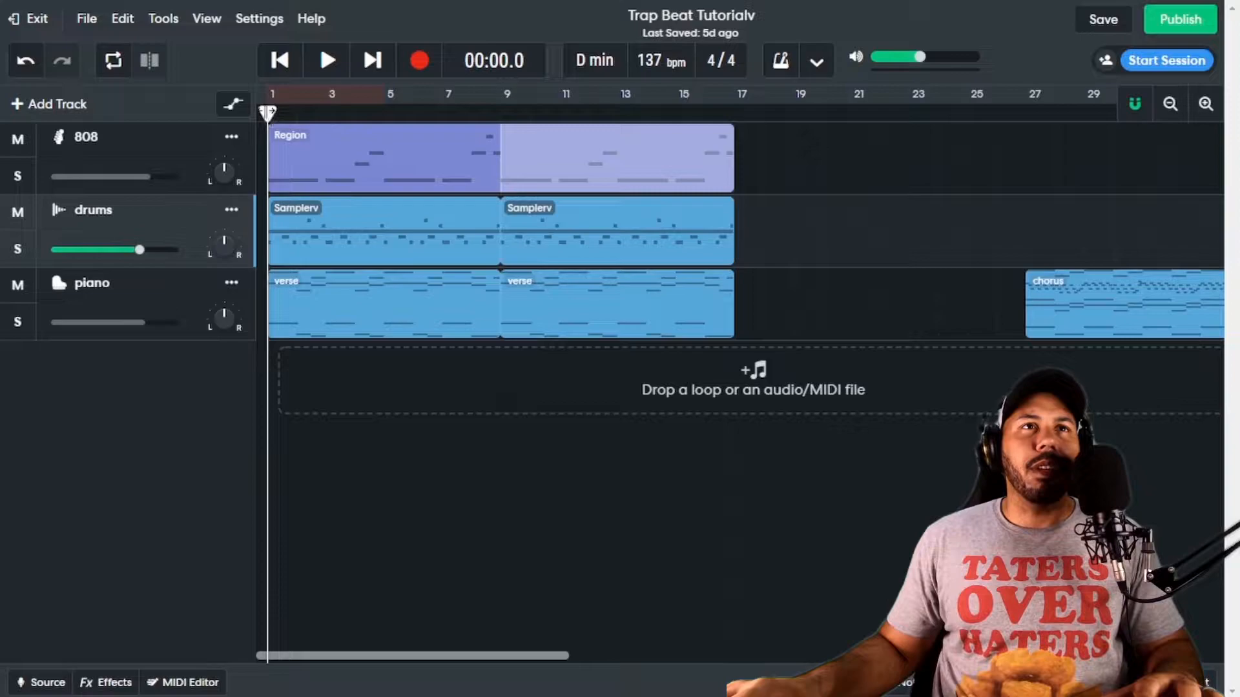
{"action": "key", "text": "space"}
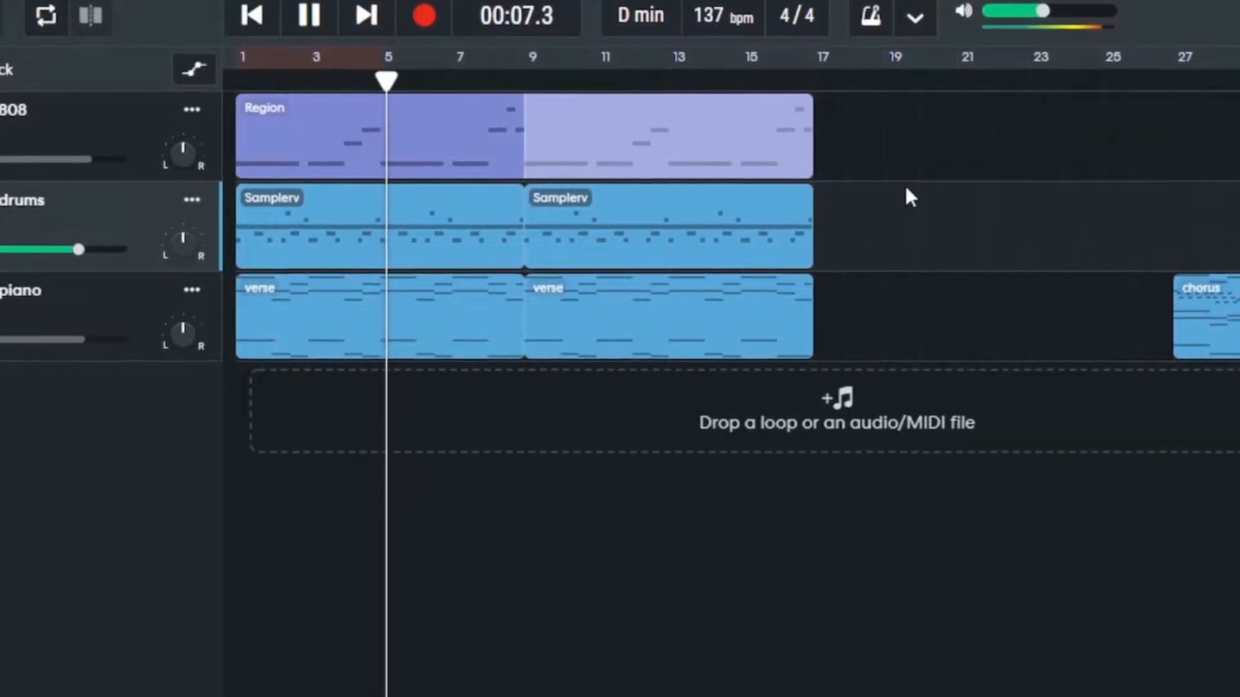
{"action": "key", "text": "space"}
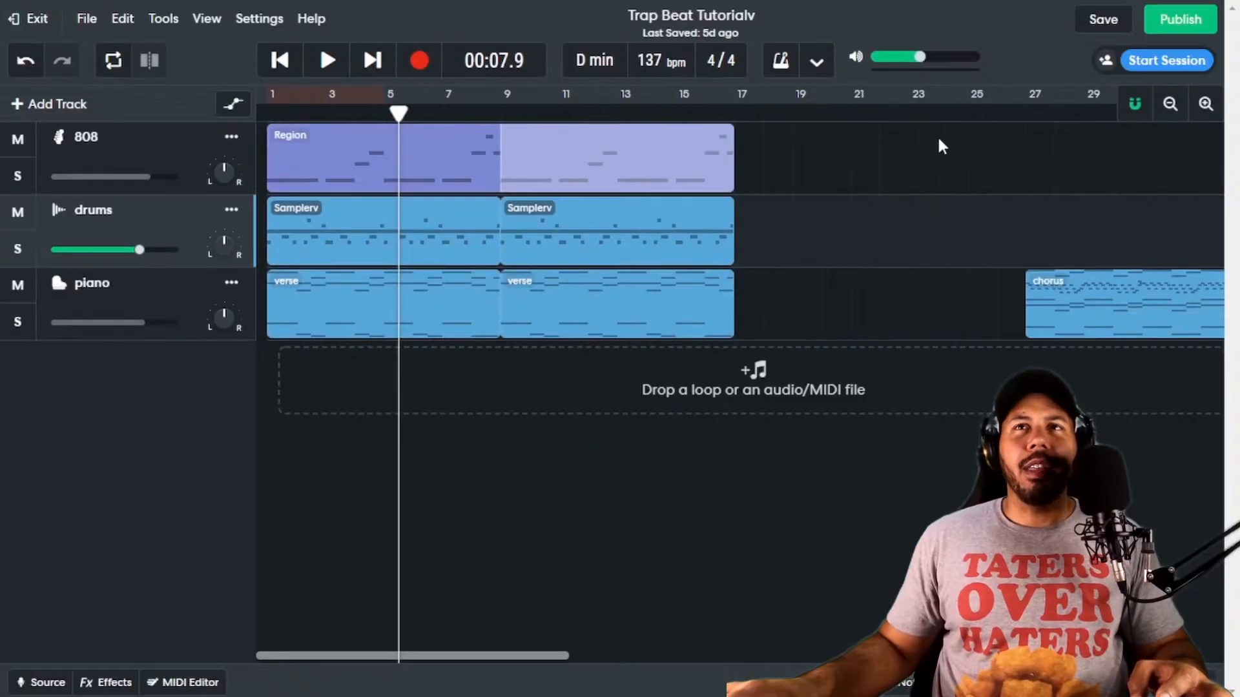
Step: Place the playhead at the start of the piano track's chorus region near bar 27 and play back the chorus
{"action": "left_click_drag", "start_coordinate": [973, 112], "coordinate": [1026, 113]}
{"action": "left_click", "coordinate": [1107, 188]}
{"action": "left_click", "coordinate": [936, 212]}
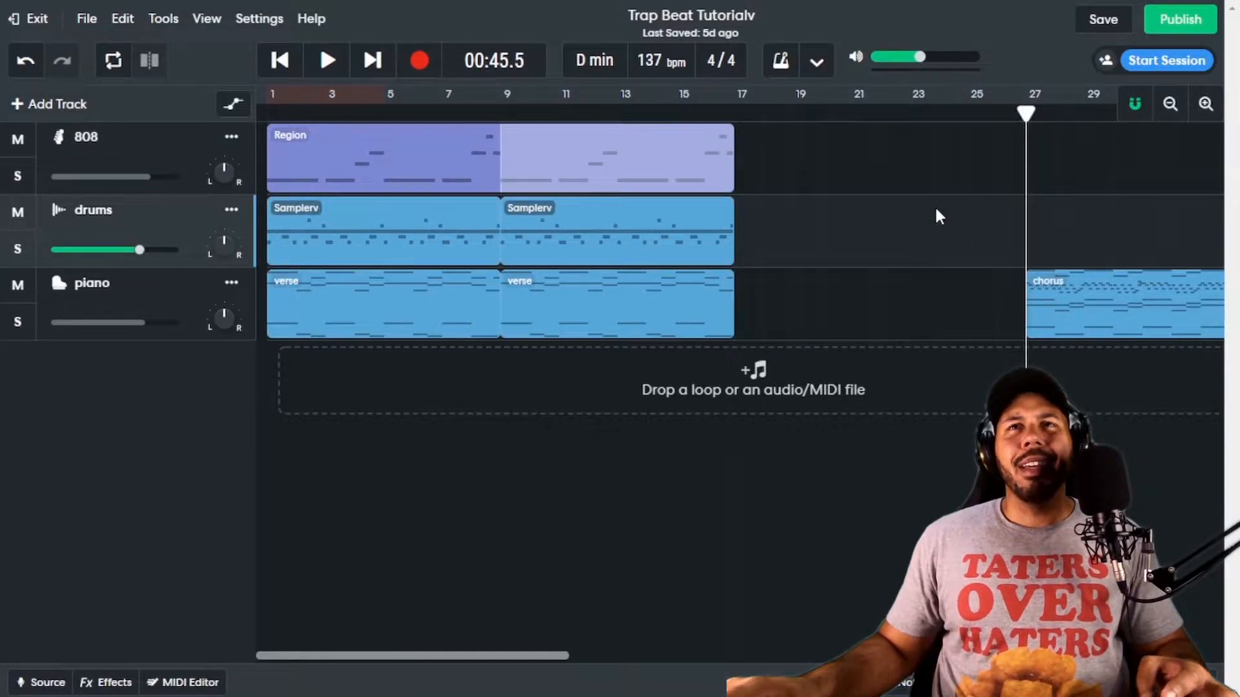
{"action": "scroll", "coordinate": [936, 211], "scroll_direction": "right", "scroll_amount": 5}
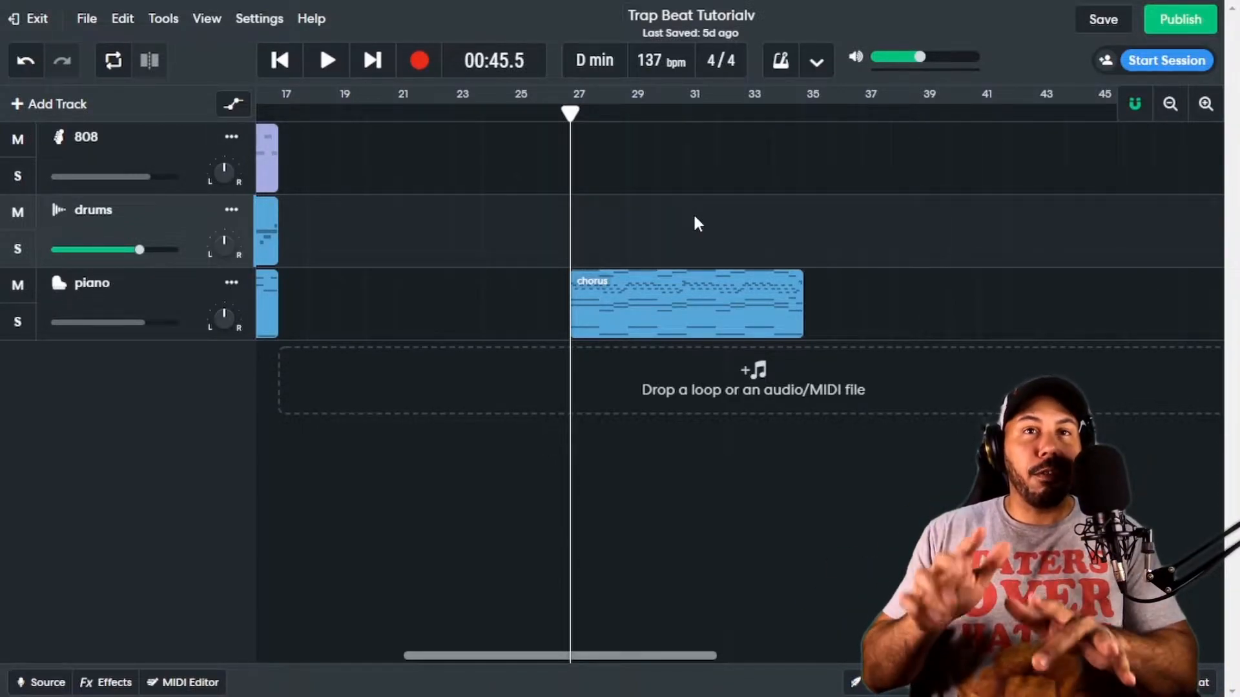
{"action": "key", "text": "space"}
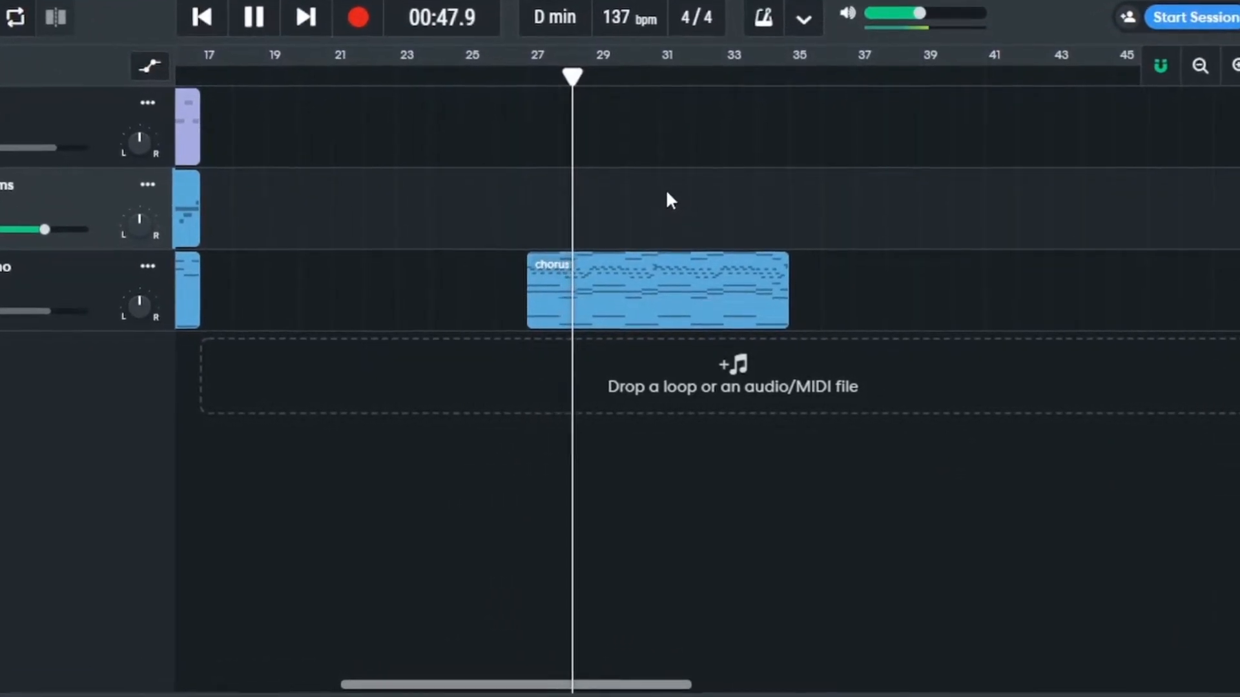
{"action": "key", "text": "space"}
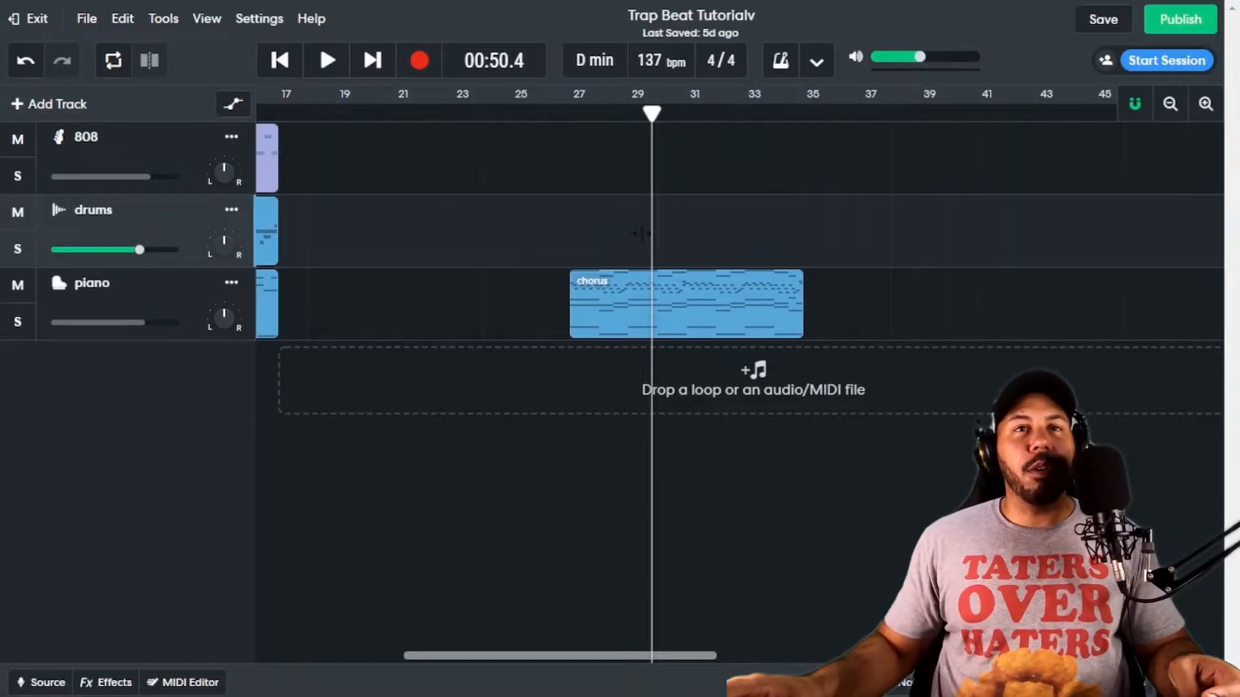
Step: Move the chorus region on the piano track along the timeline to about bar 41
{"action": "scroll", "coordinate": [639, 233], "scroll_direction": "left", "scroll_amount": 7}
{"action": "scroll", "coordinate": [635, 234], "scroll_direction": "right", "scroll_amount": 6}
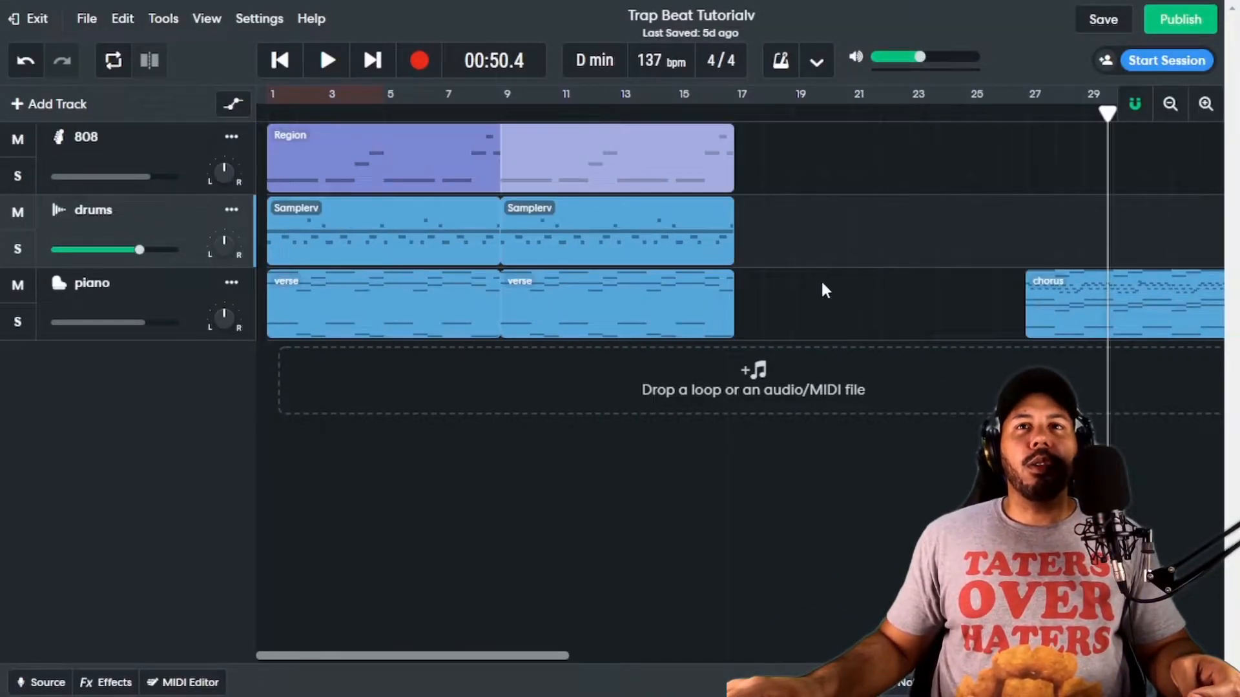
{"action": "left_click_drag", "start_coordinate": [698, 308], "coordinate": [1097, 284]}
{"action": "scroll", "coordinate": [847, 284], "scroll_direction": "right", "scroll_amount": 10}
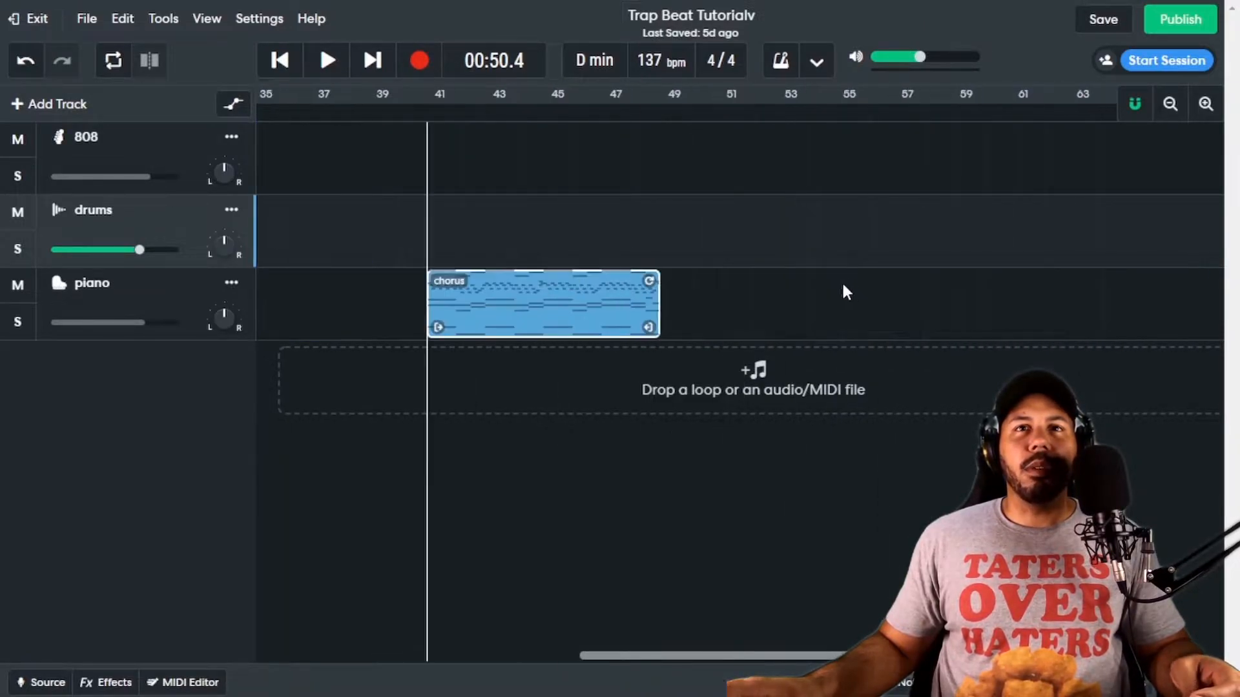
Step: Check the timeline grid size options and align the start of the chorus region with bar 41
{"action": "left_click", "coordinate": [201, 20]}
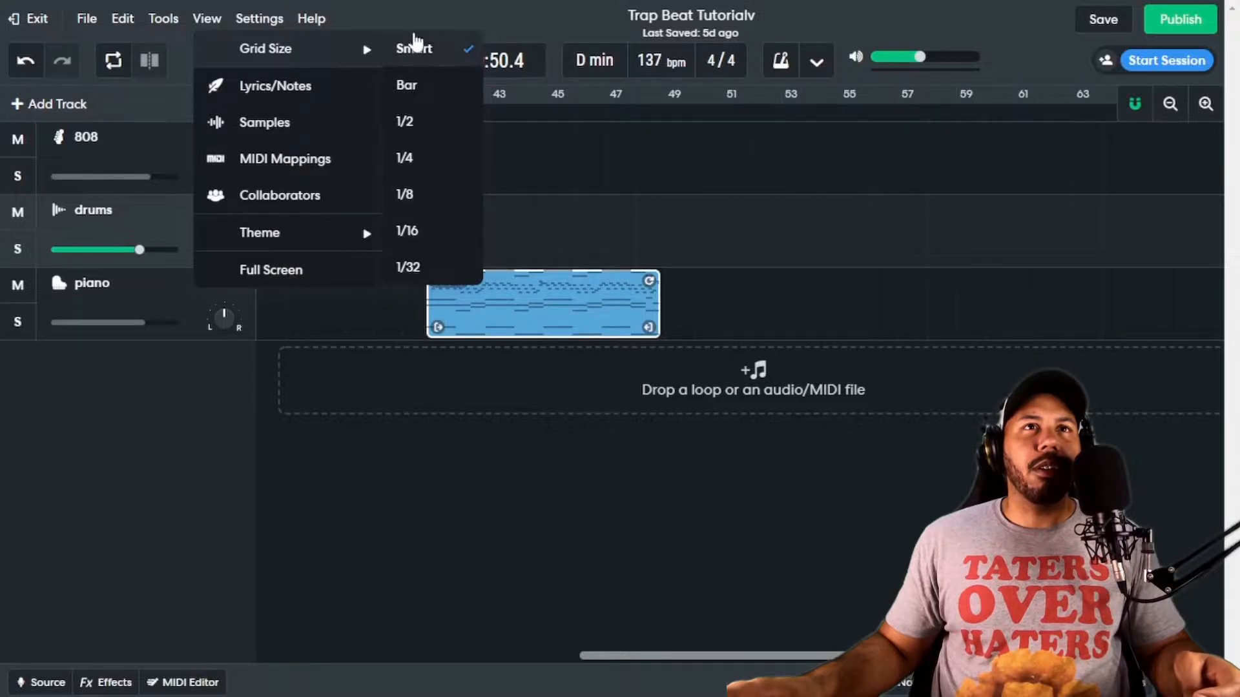
{"action": "left_click", "coordinate": [560, 213]}
{"action": "scroll", "coordinate": [446, 281], "scroll_direction": "up", "scroll_amount": 5}
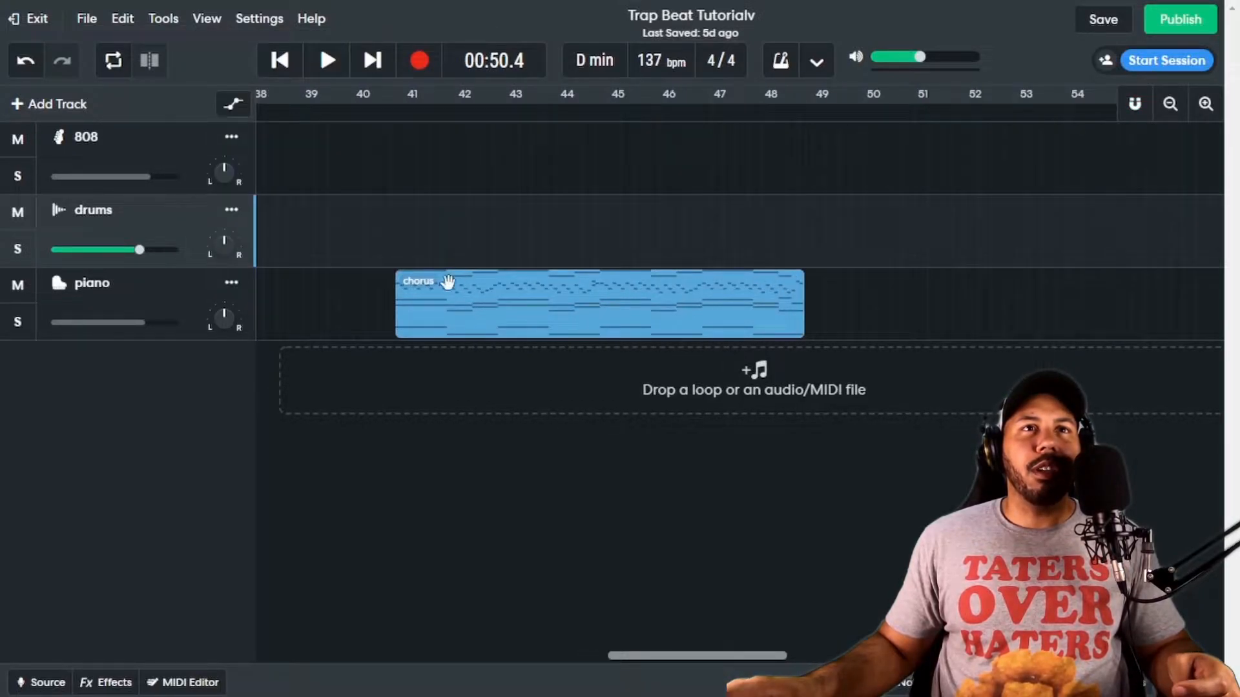
{"action": "left_click_drag", "start_coordinate": [414, 289], "coordinate": [432, 291]}
{"action": "left_click", "coordinate": [379, 184]}
Step: Set the timeline grid size to Bar
{"action": "left_click", "coordinate": [202, 19]}
{"action": "mouse_move", "coordinate": [304, 49]}
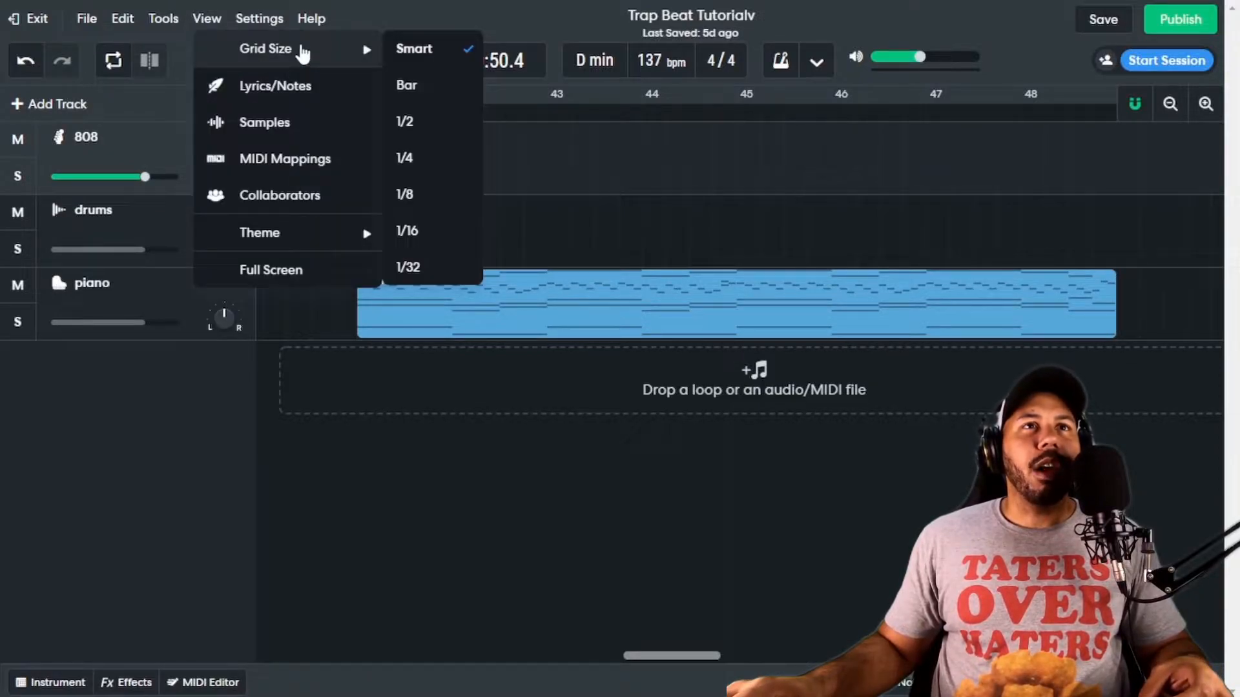
{"action": "left_click", "coordinate": [573, 239]}
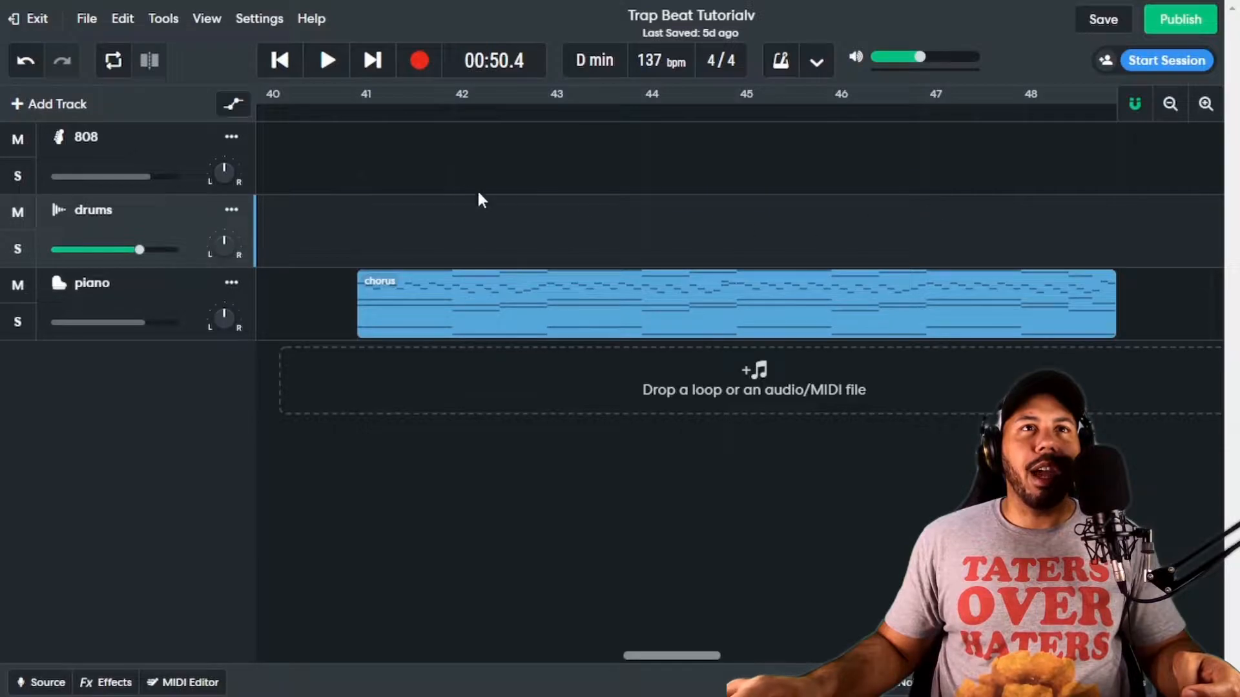
Step: Switch the timeline grid size back to Smart and test nudging the chorus region at bar 41
{"action": "left_click", "coordinate": [206, 19]}
{"action": "mouse_move", "coordinate": [244, 54]}
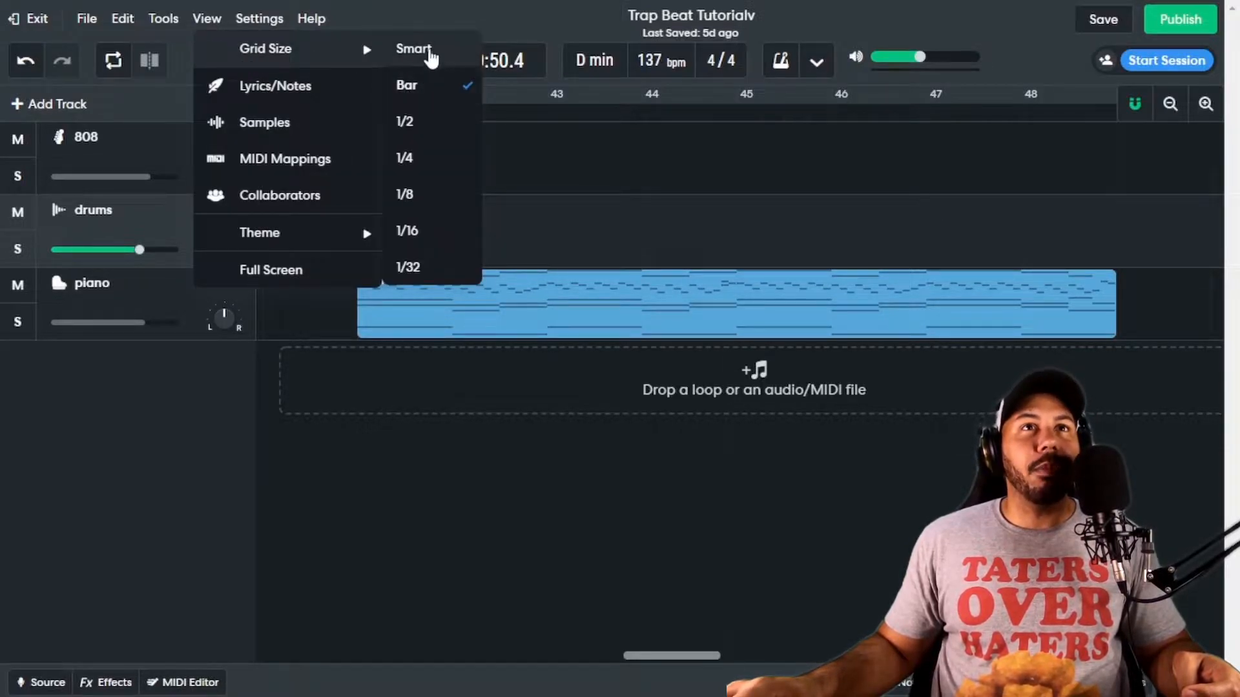
{"action": "left_click", "coordinate": [654, 261]}
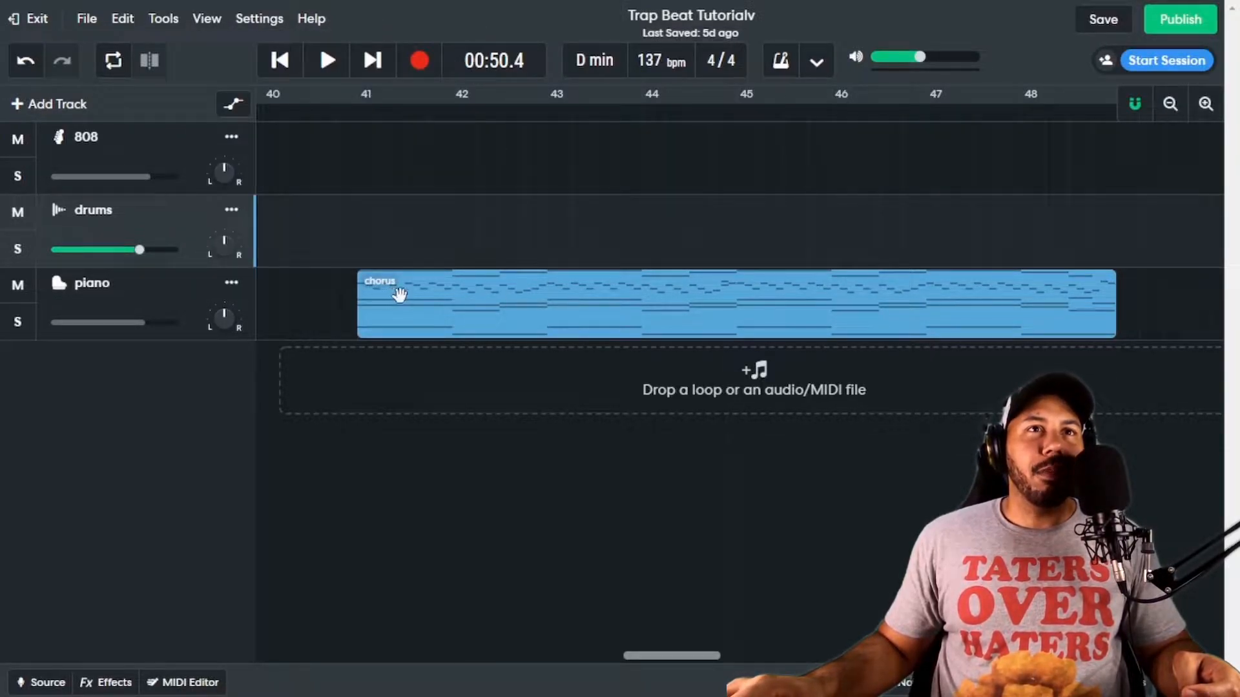
{"action": "mouse_move", "coordinate": [399, 294]}
{"action": "left_mouse_down"}
{"action": "mouse_move", "coordinate": [446, 296]}
{"action": "mouse_move", "coordinate": [396, 298]}
{"action": "left_mouse_up"}
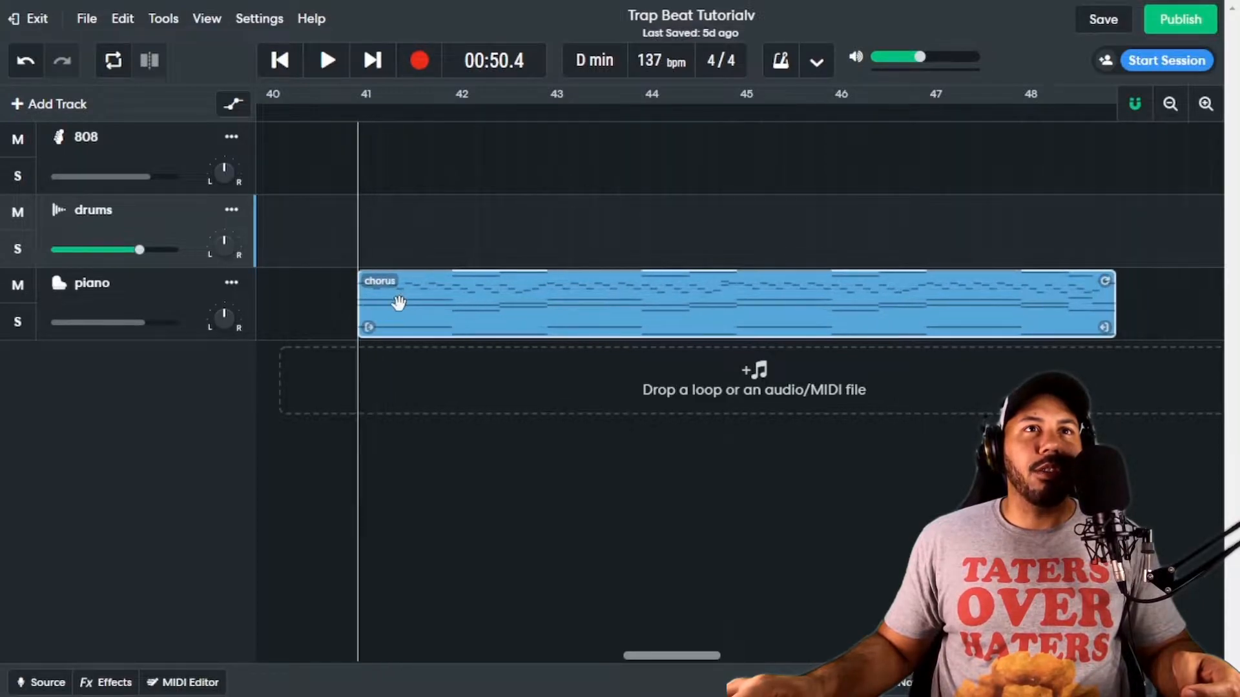
{"action": "left_click", "coordinate": [205, 18]}
{"action": "mouse_move", "coordinate": [258, 49]}
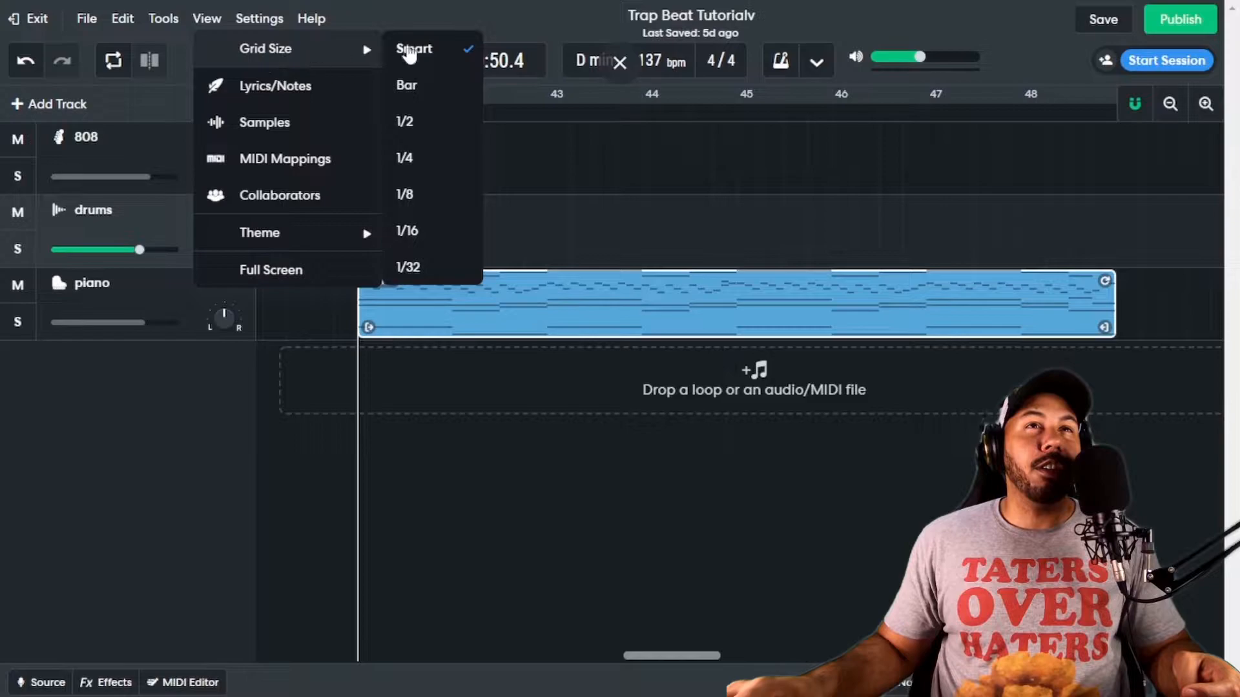
{"action": "left_click", "coordinate": [562, 163]}
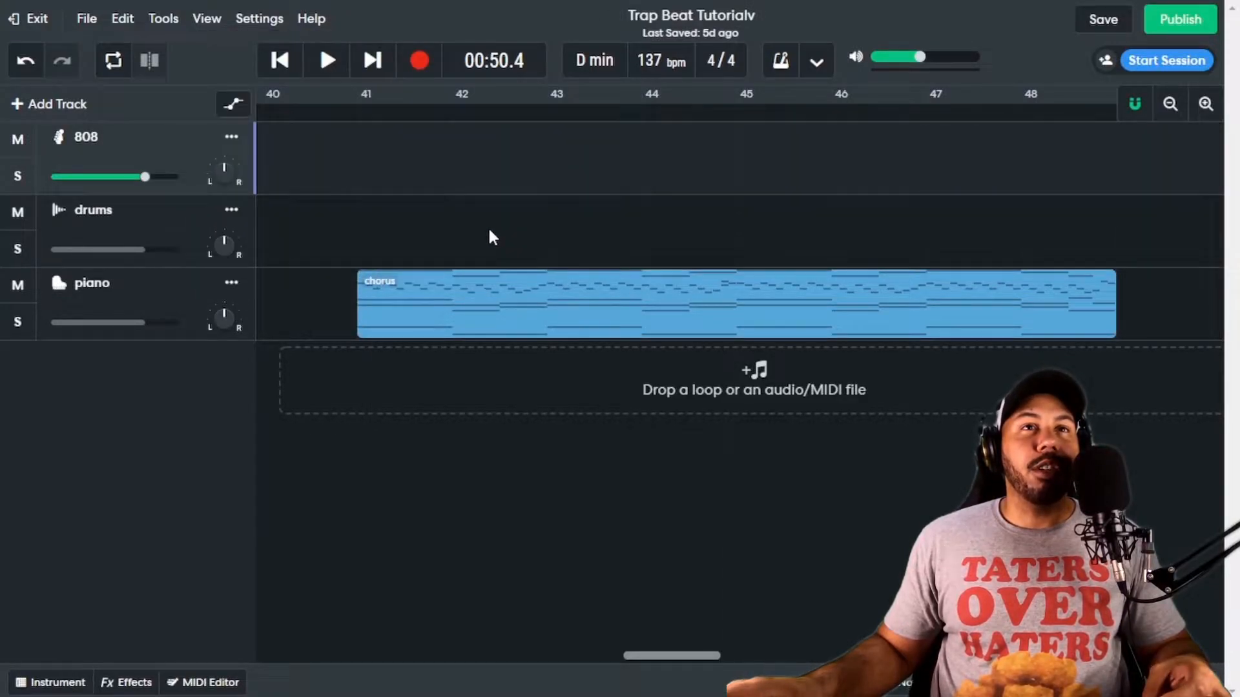
Step: Move the chorus region much further along the piano track to make room for copies of the verse
{"action": "scroll", "coordinate": [485, 226], "scroll_direction": "down", "scroll_amount": 5}
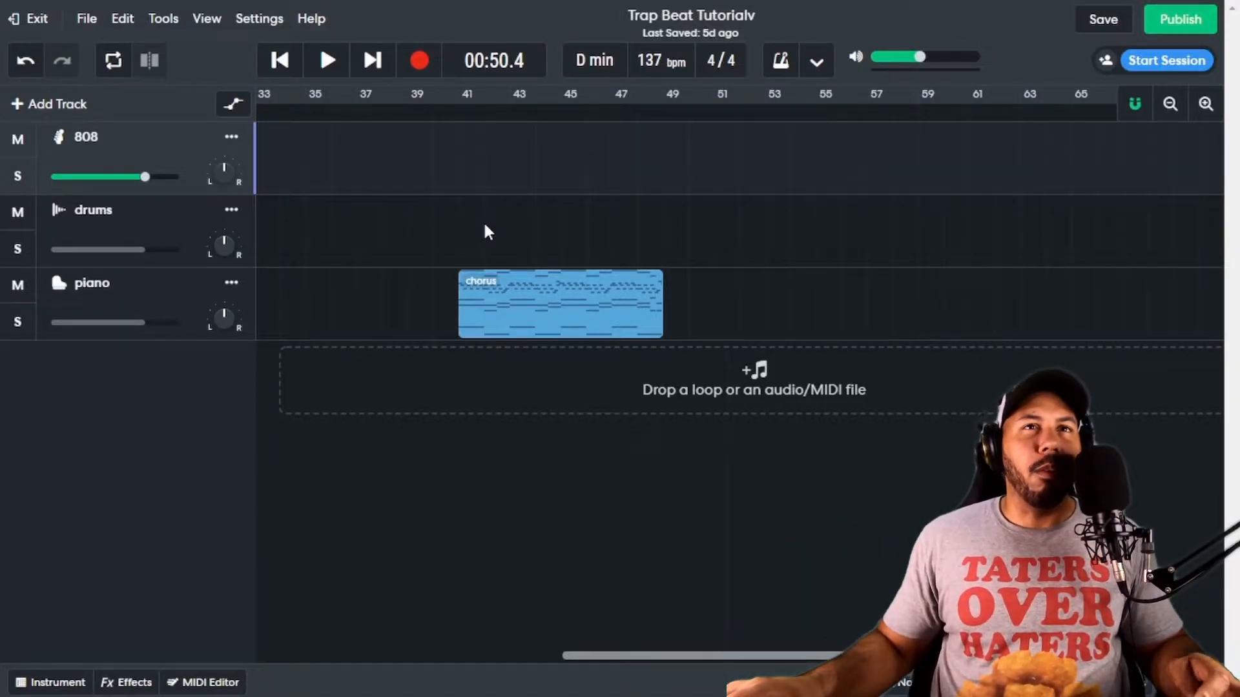
{"action": "scroll", "coordinate": [486, 227], "scroll_direction": "down", "scroll_amount": 3}
{"action": "scroll", "coordinate": [485, 231], "scroll_direction": "down", "scroll_amount": 2}
{"action": "scroll", "coordinate": [381, 197], "scroll_direction": "left", "scroll_amount": 5}
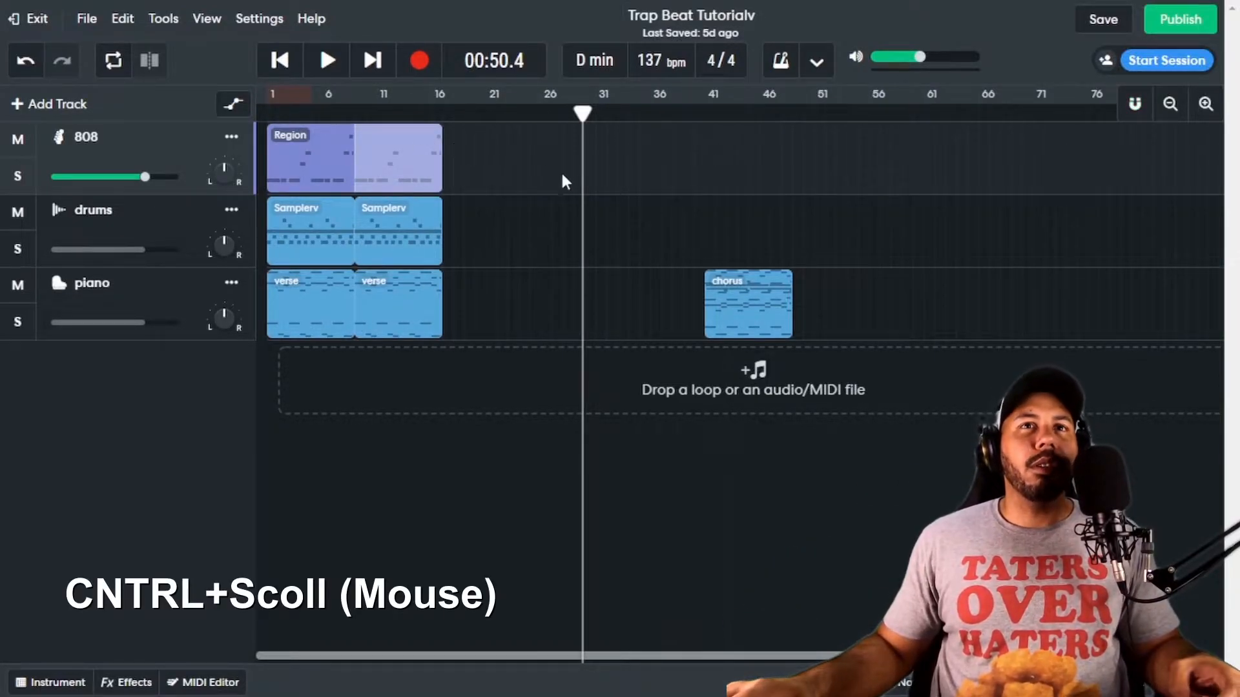
{"action": "left_click_drag", "start_coordinate": [749, 300], "coordinate": [1073, 293]}
Step: Copy the 808, drums and piano verse regions repeatedly up to bar 81, shifting the chorus region beyond them
{"action": "left_click_drag", "start_coordinate": [576, 161], "coordinate": [298, 312]}
{"action": "left_click_drag", "start_coordinate": [297, 313], "coordinate": [871, 315]}
{"action": "left_click_drag", "start_coordinate": [1080, 313], "coordinate": [1148, 305]}
{"action": "left_click_drag", "start_coordinate": [995, 159], "coordinate": [951, 305]}
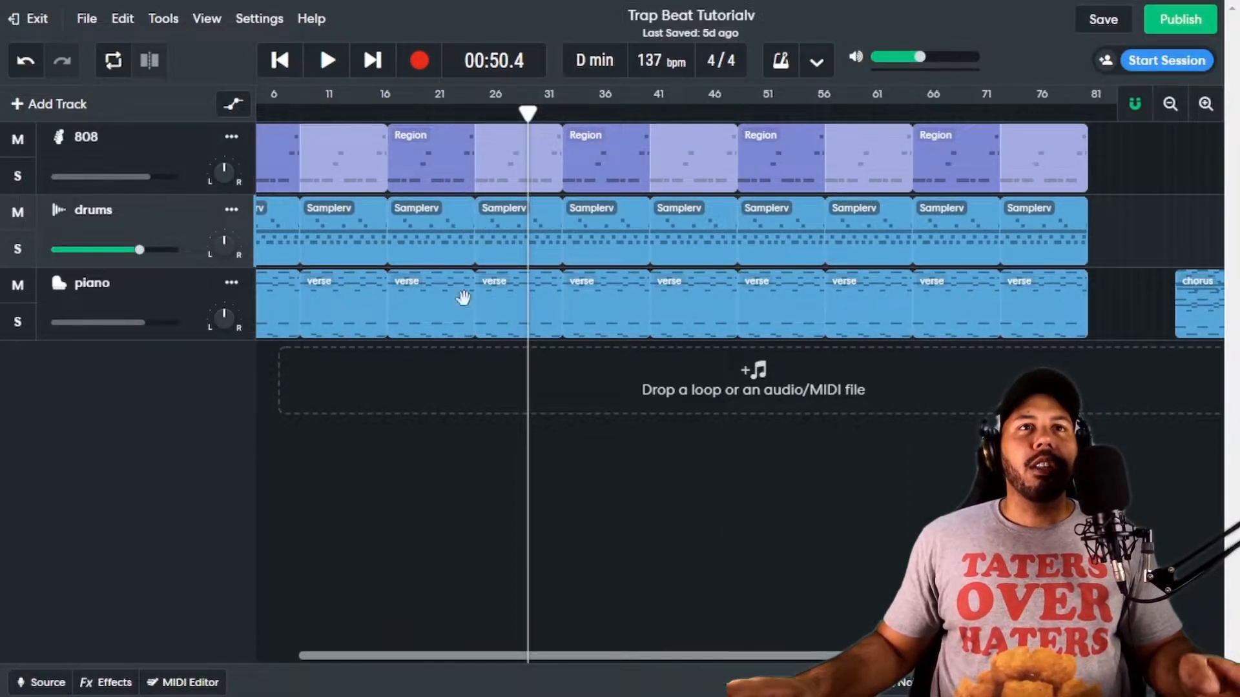
Step: Return the playhead to the start and play back the beginning of the extended arrangement
{"action": "scroll", "coordinate": [465, 261], "scroll_direction": "left", "scroll_amount": 2}
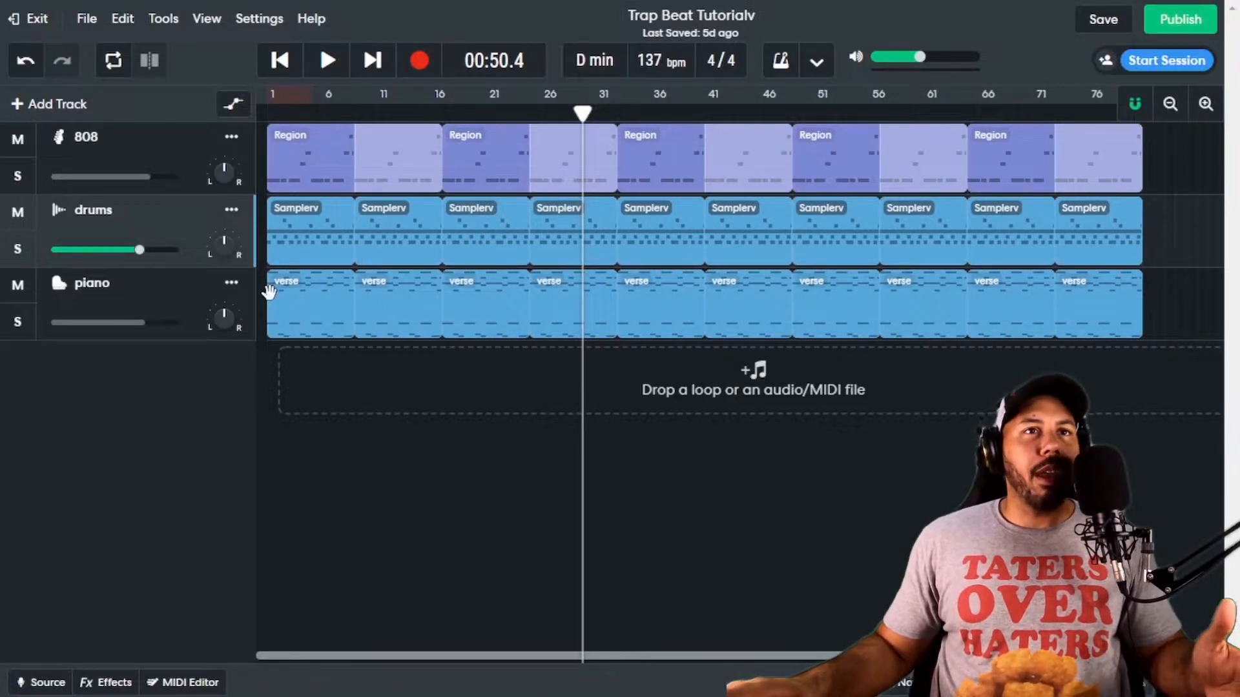
{"action": "left_click_drag", "start_coordinate": [345, 120], "coordinate": [264, 115]}
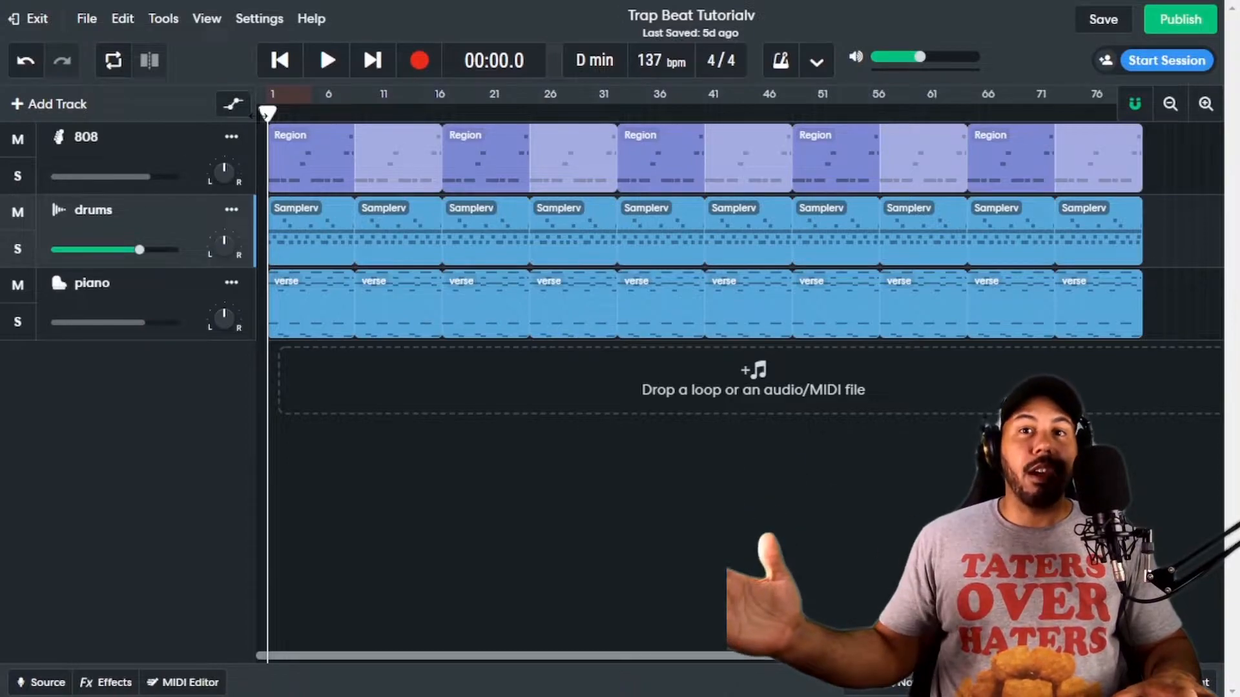
{"action": "key", "text": "space"}
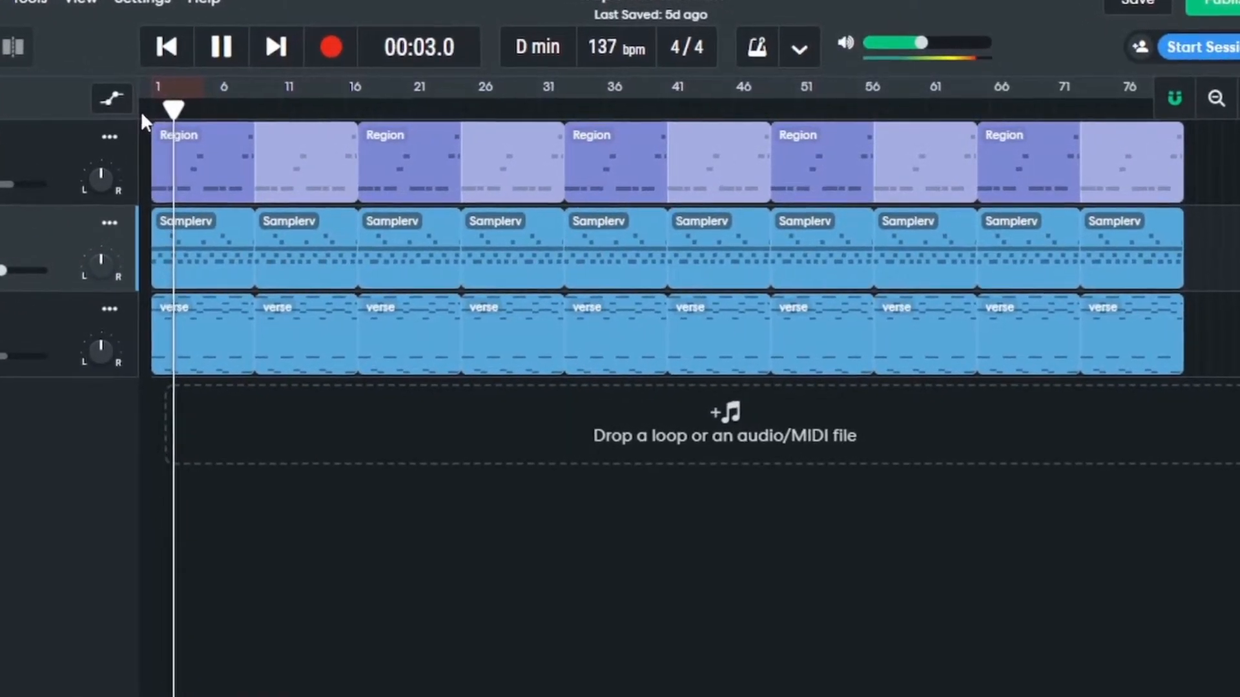
{"action": "key", "text": "space"}
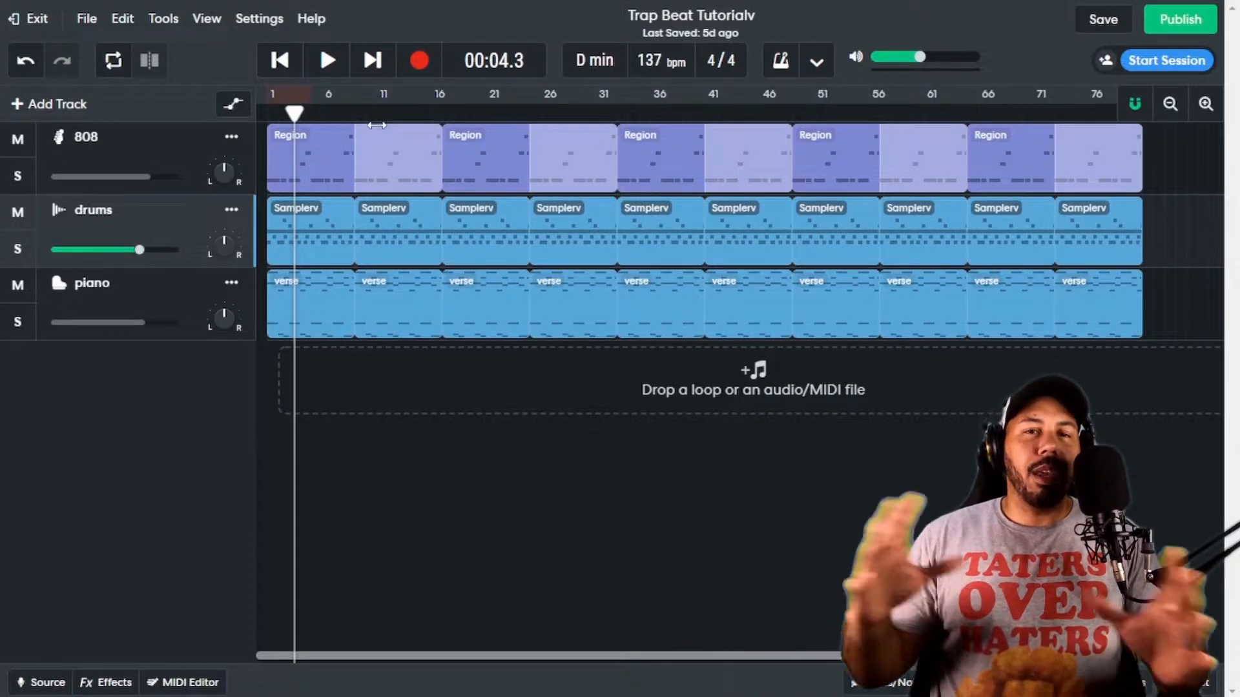
Step: Try deleting the 808 region at bar 17 and the piano verse region at bar 33, and undo both deletions
{"action": "left_click", "coordinate": [508, 161]}
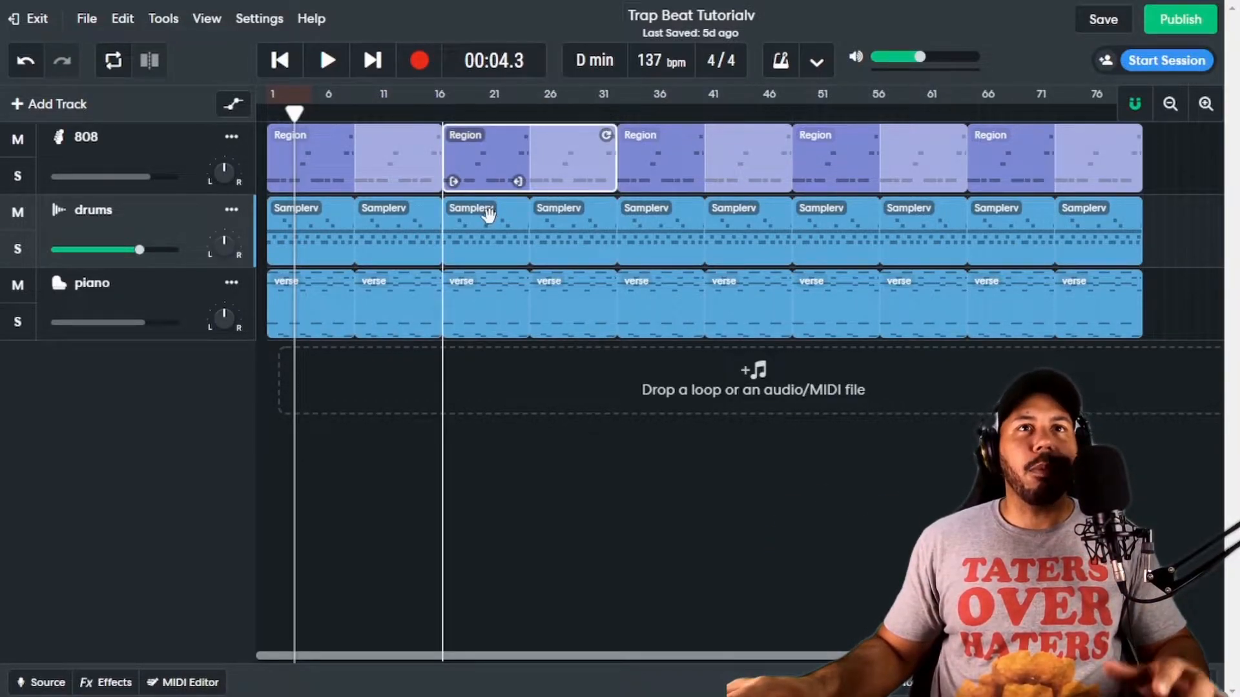
{"action": "key", "text": "Delete"}
{"action": "left_click", "coordinate": [648, 320]}
{"action": "key", "text": "Delete"}
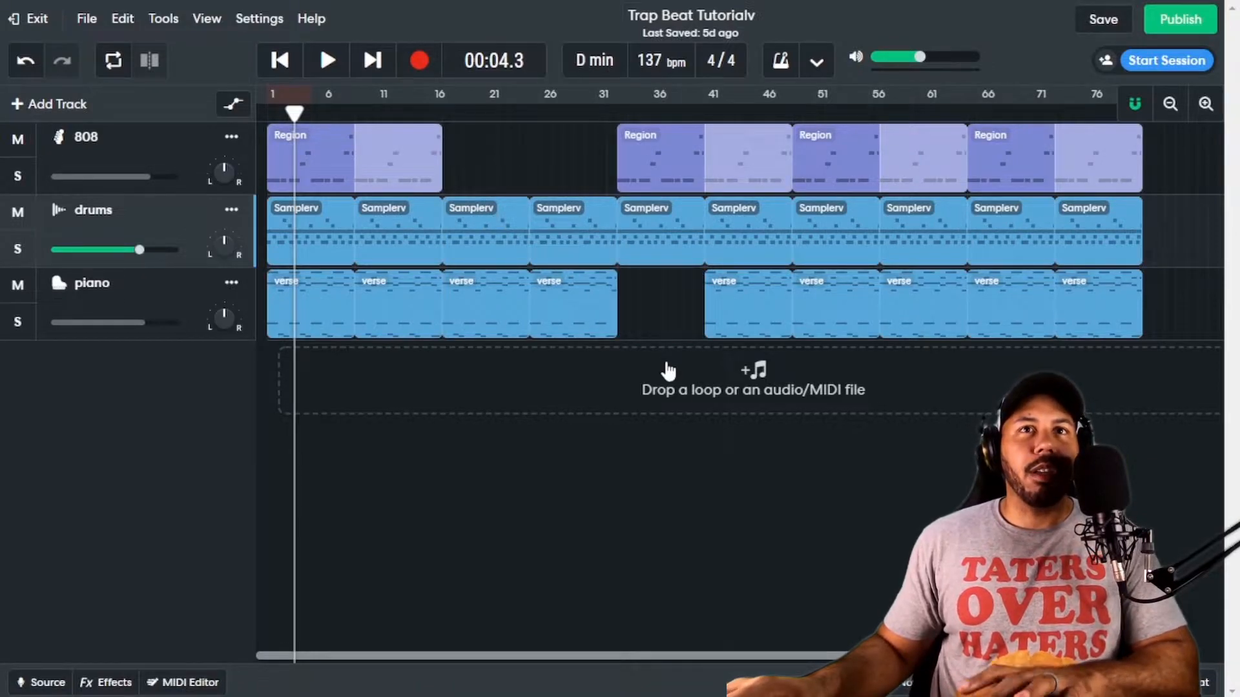
{"action": "key", "text": "ctrl+z"}
{"action": "key", "text": "ctrl+z"}
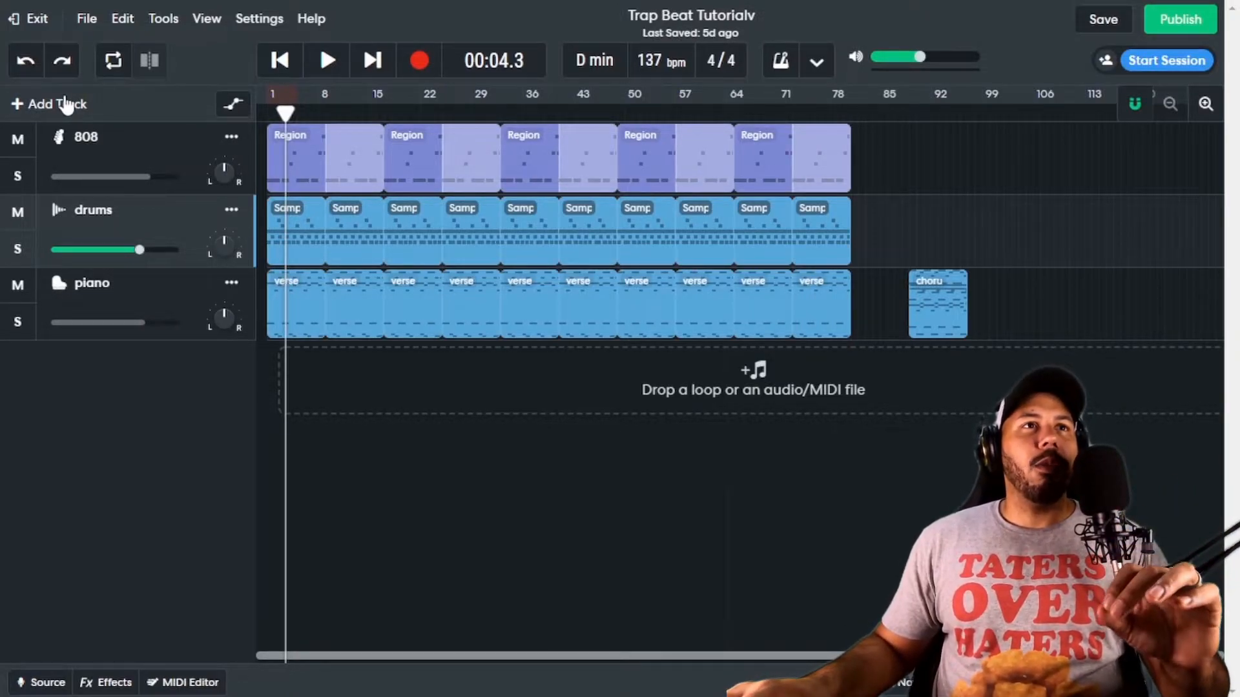
Step: Add a new instrument track and create an empty region on it spanning bar 1 to bar 33
{"action": "left_click", "coordinate": [66, 104]}
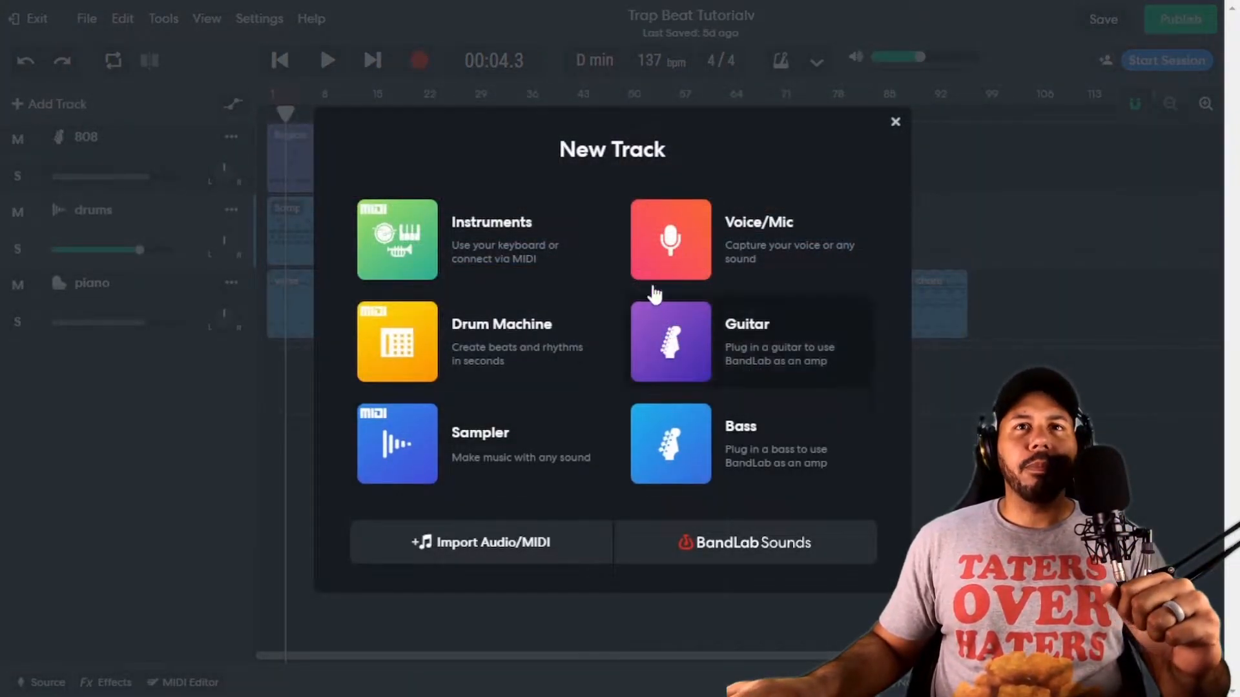
{"action": "left_click", "coordinate": [428, 245]}
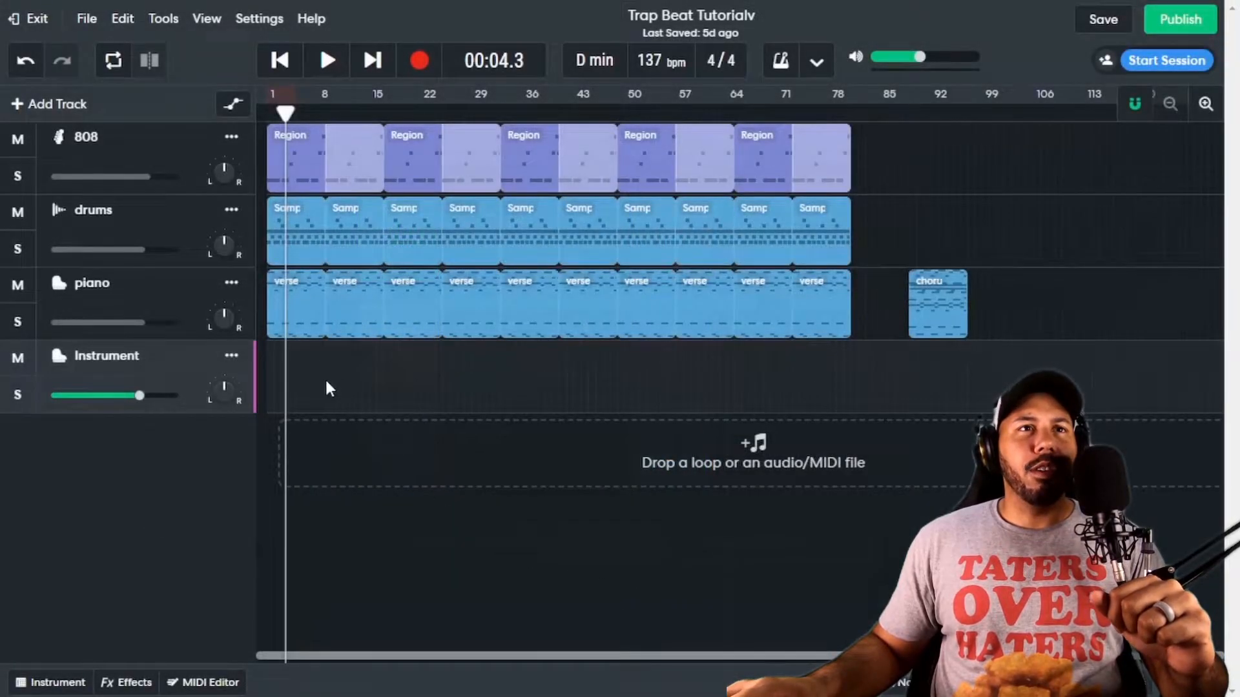
{"action": "left_click", "coordinate": [280, 369]}
{"action": "left_click_drag", "start_coordinate": [282, 112], "coordinate": [443, 113]}
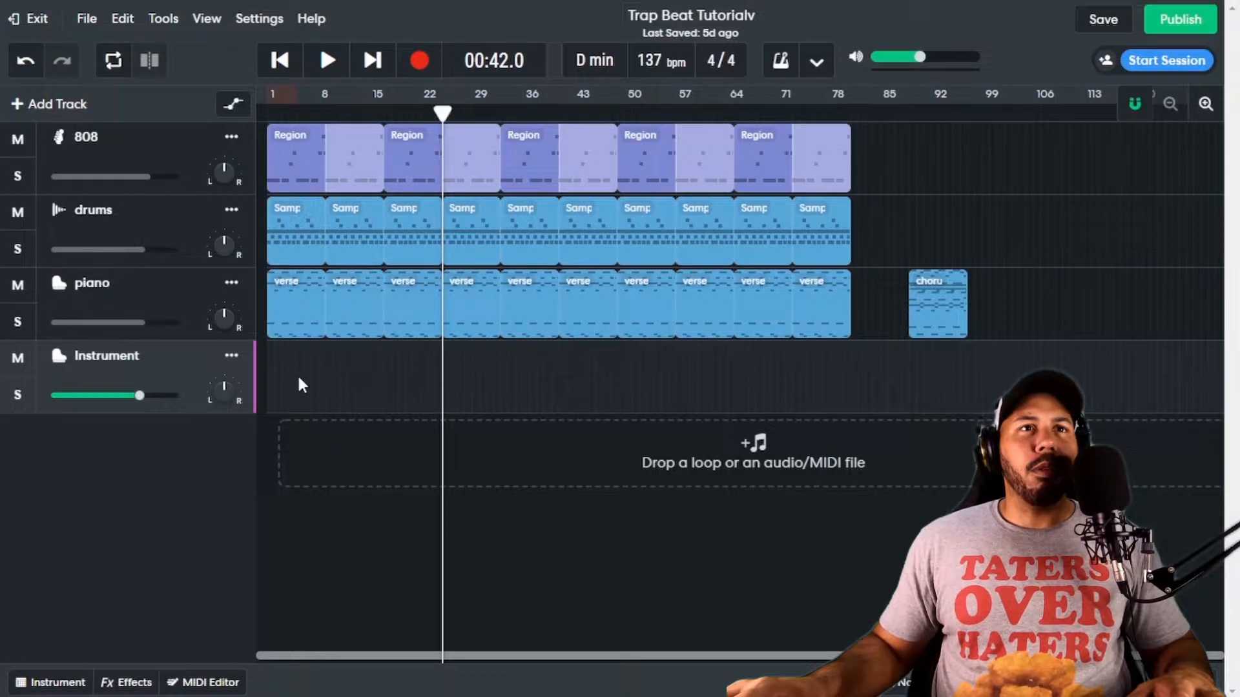
{"action": "double_click", "coordinate": [312, 397]}
{"action": "left_click_drag", "start_coordinate": [292, 369], "coordinate": [556, 406]}
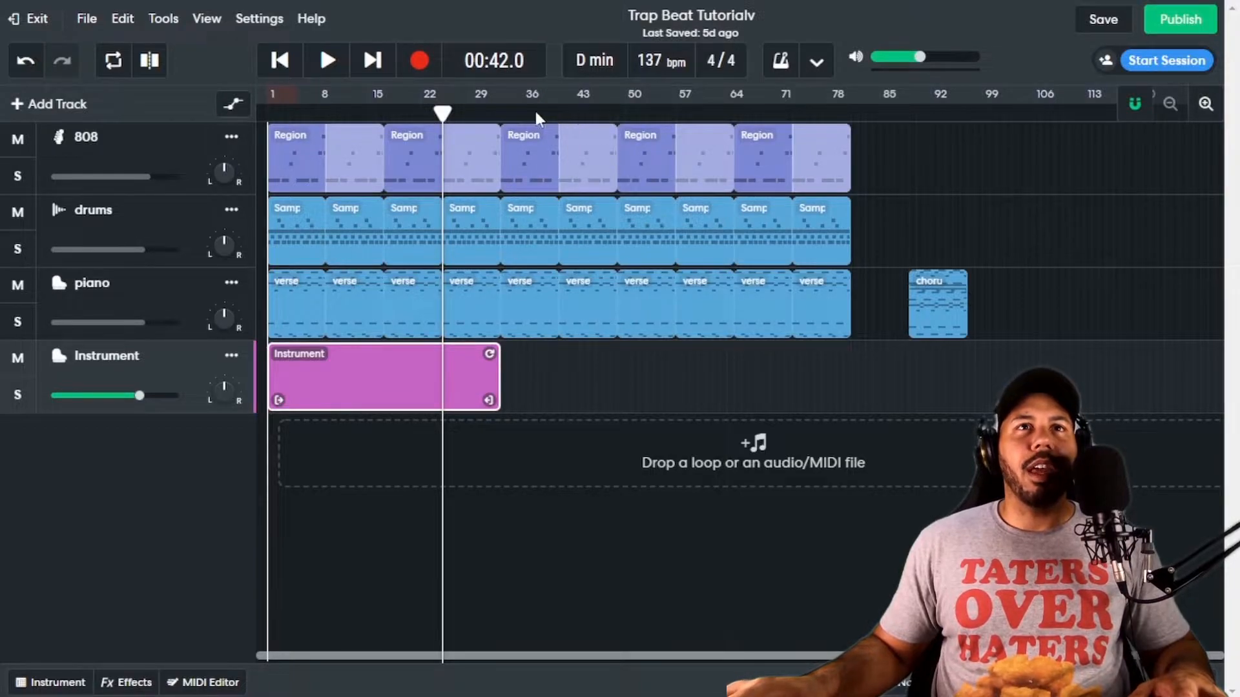
{"action": "left_click", "coordinate": [502, 108]}
{"action": "left_click", "coordinate": [618, 111]}
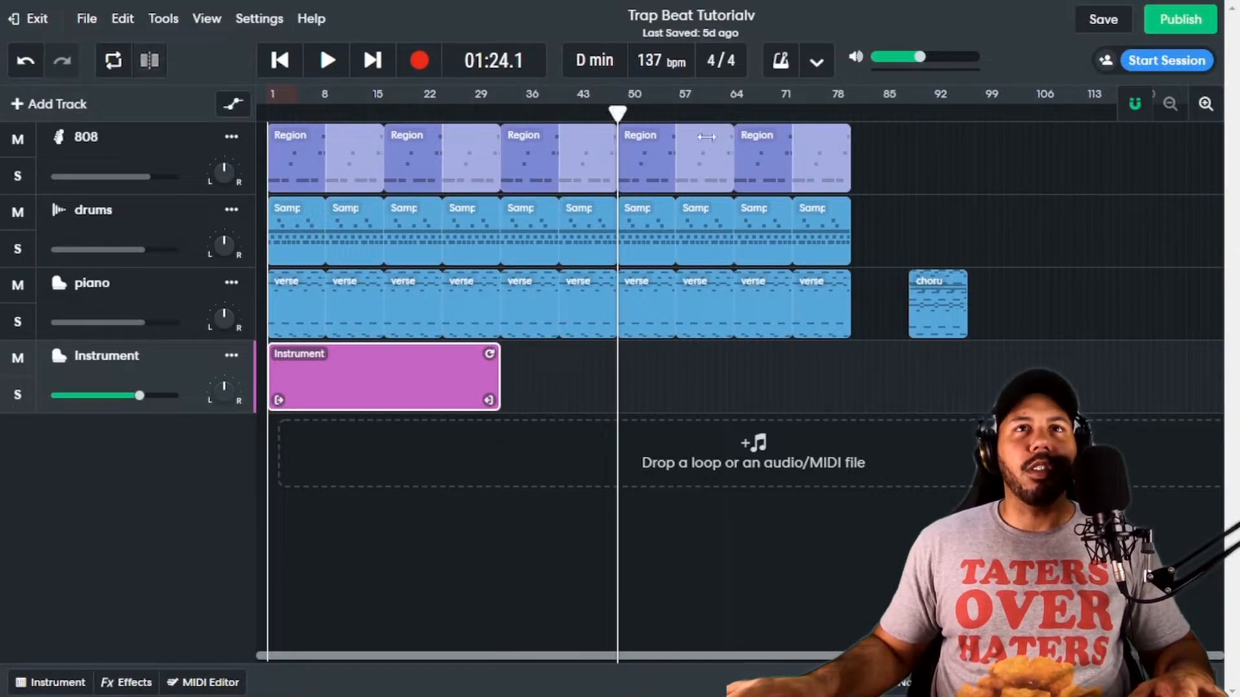
{"action": "left_click", "coordinate": [799, 112]}
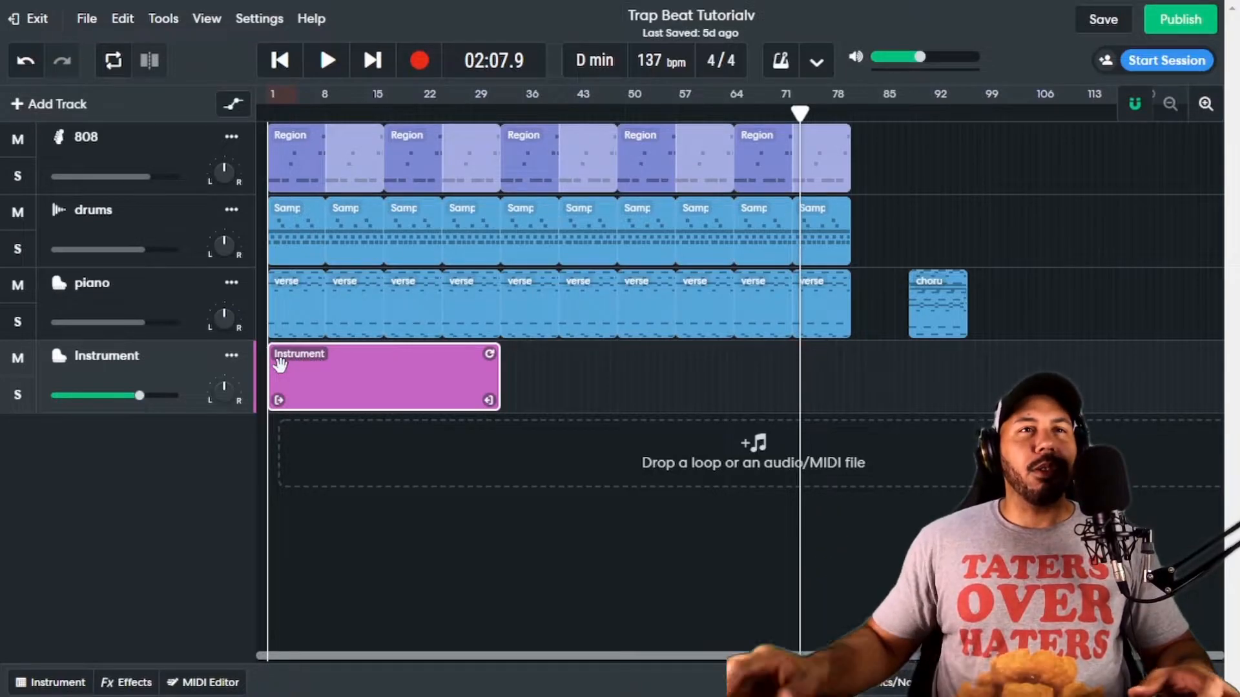
Step: Rename the empty instrument region INTRO and place a copy named HOOK after it on the same track
{"action": "double_click", "coordinate": [294, 356]}
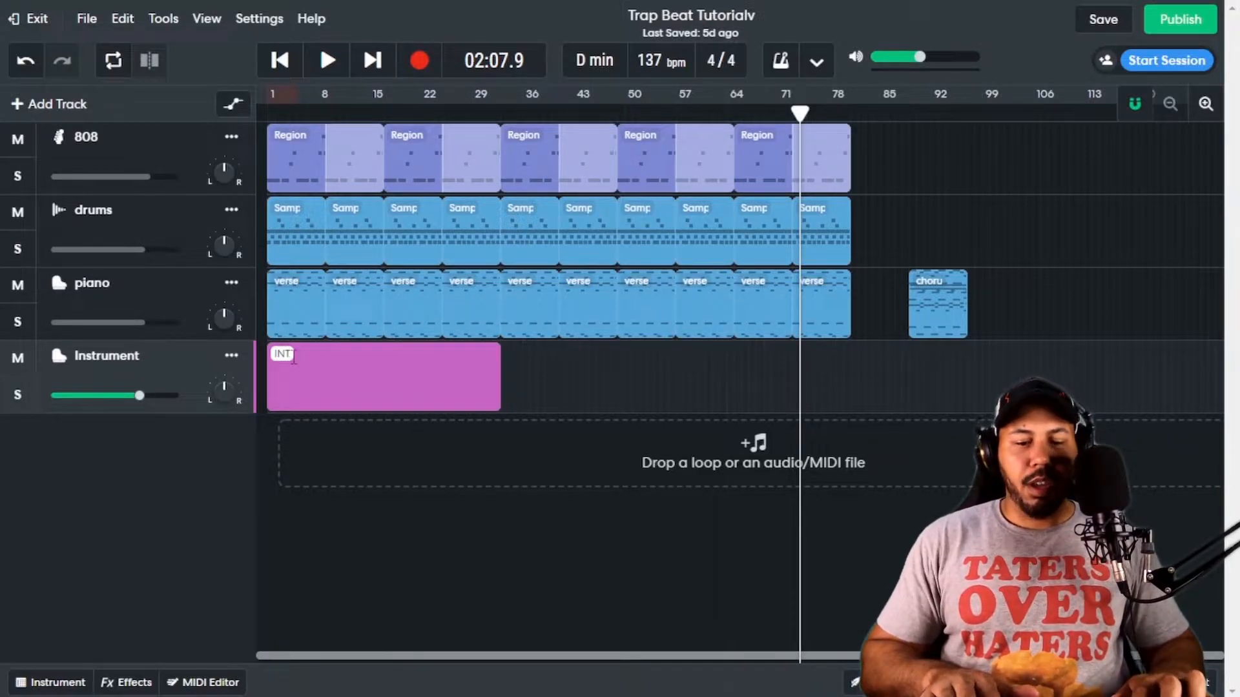
{"action": "key", "text": "Return"}
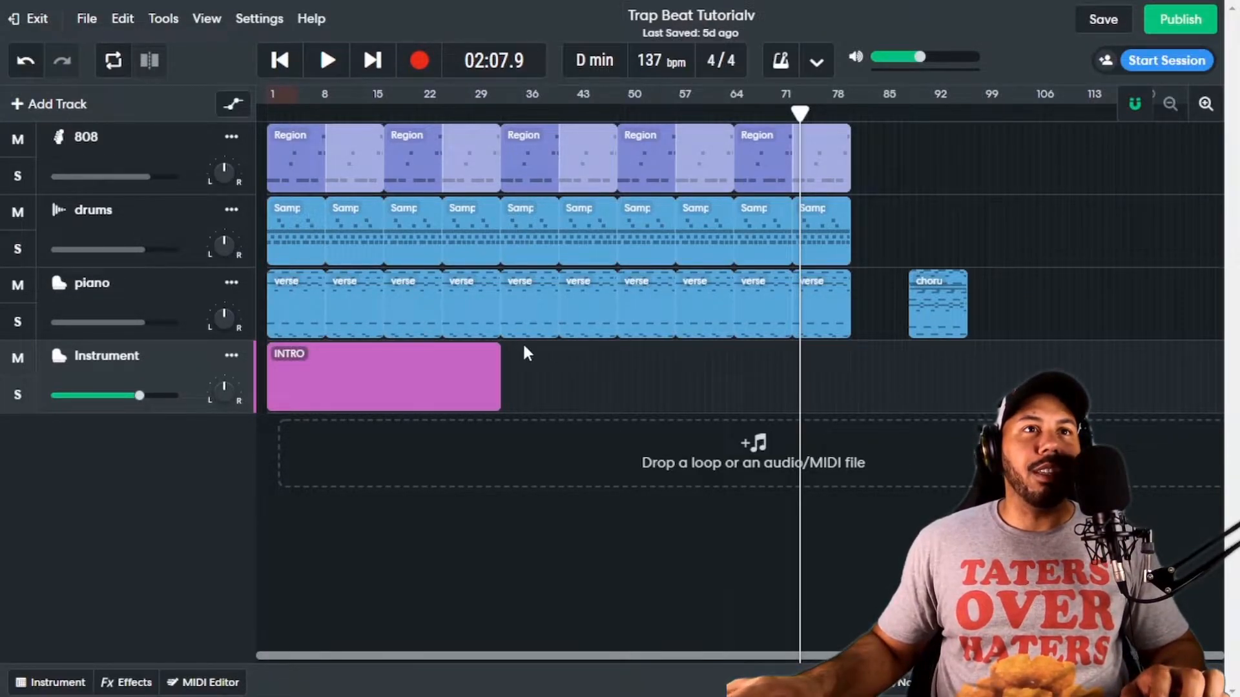
{"action": "left_click", "coordinate": [359, 384]}
{"action": "left_click_drag", "start_coordinate": [359, 385], "coordinate": [254, 376]}
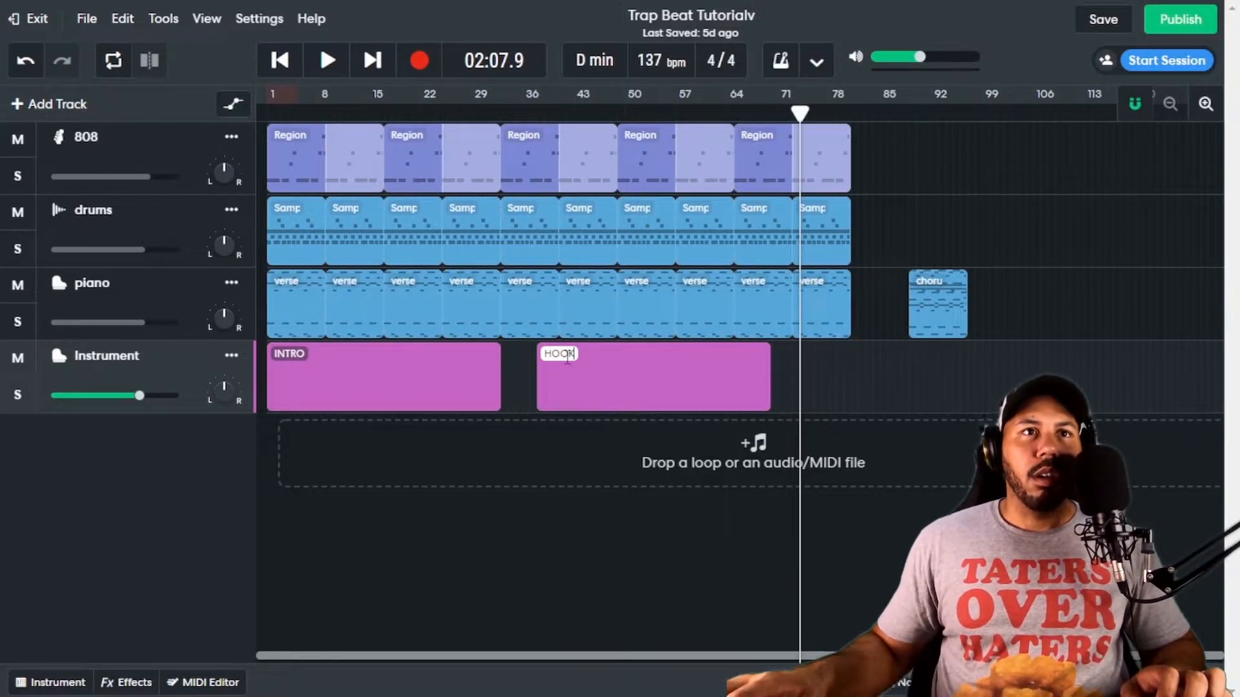
Step: Shift HOOK along the instrument track and add copies of the empty region named VERSE and BRIDGE between INTRO and HOOK
{"action": "left_click", "coordinate": [842, 384]}
{"action": "left_click_drag", "start_coordinate": [630, 371], "coordinate": [596, 390]}
{"action": "double_click", "coordinate": [552, 354]}
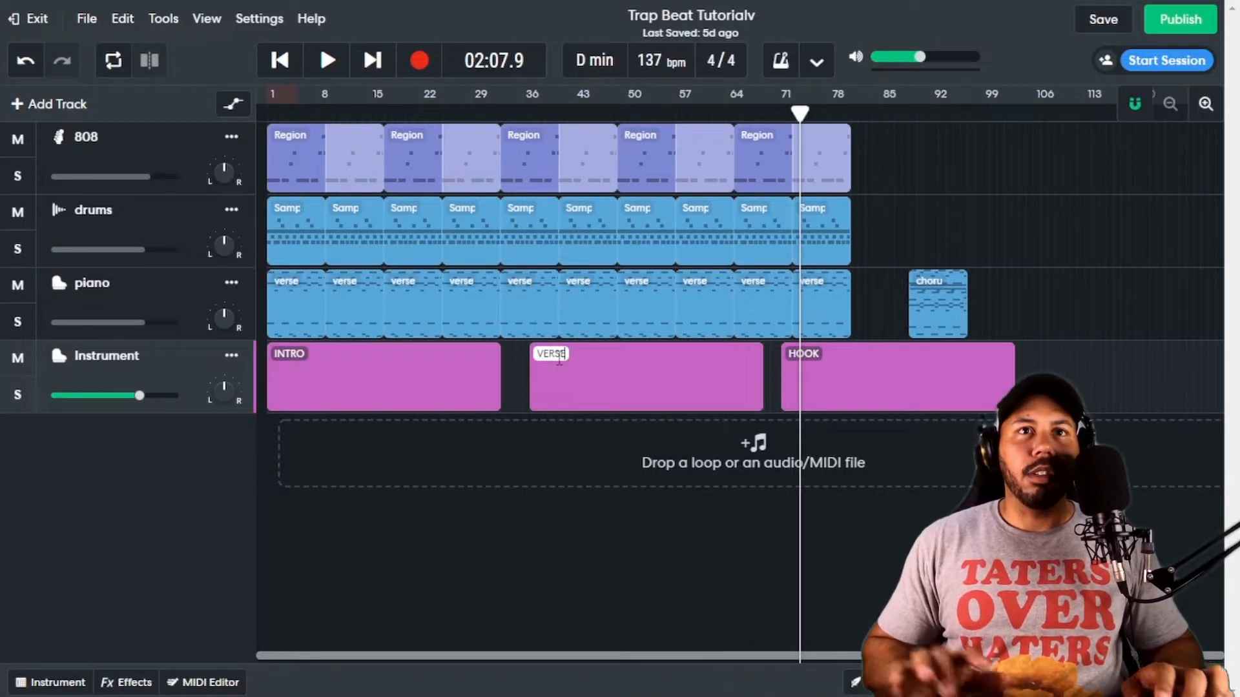
{"action": "left_click_drag", "start_coordinate": [890, 391], "coordinate": [894, 390]}
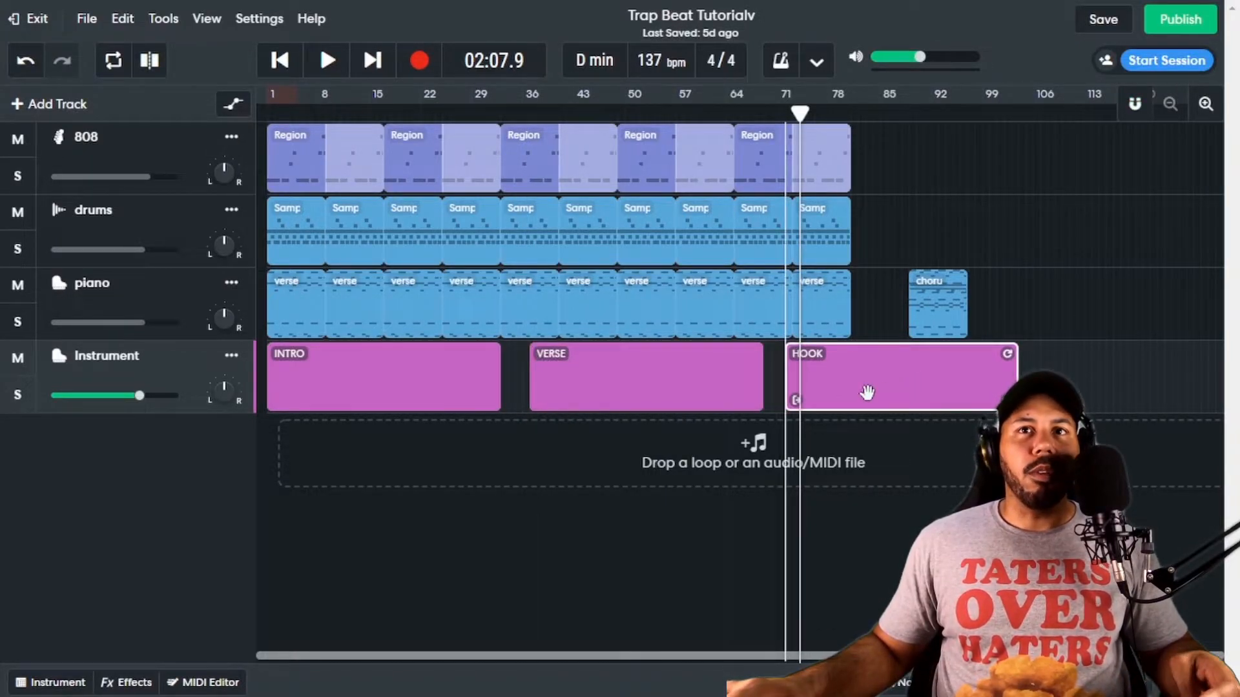
{"action": "double_click", "coordinate": [807, 353]}
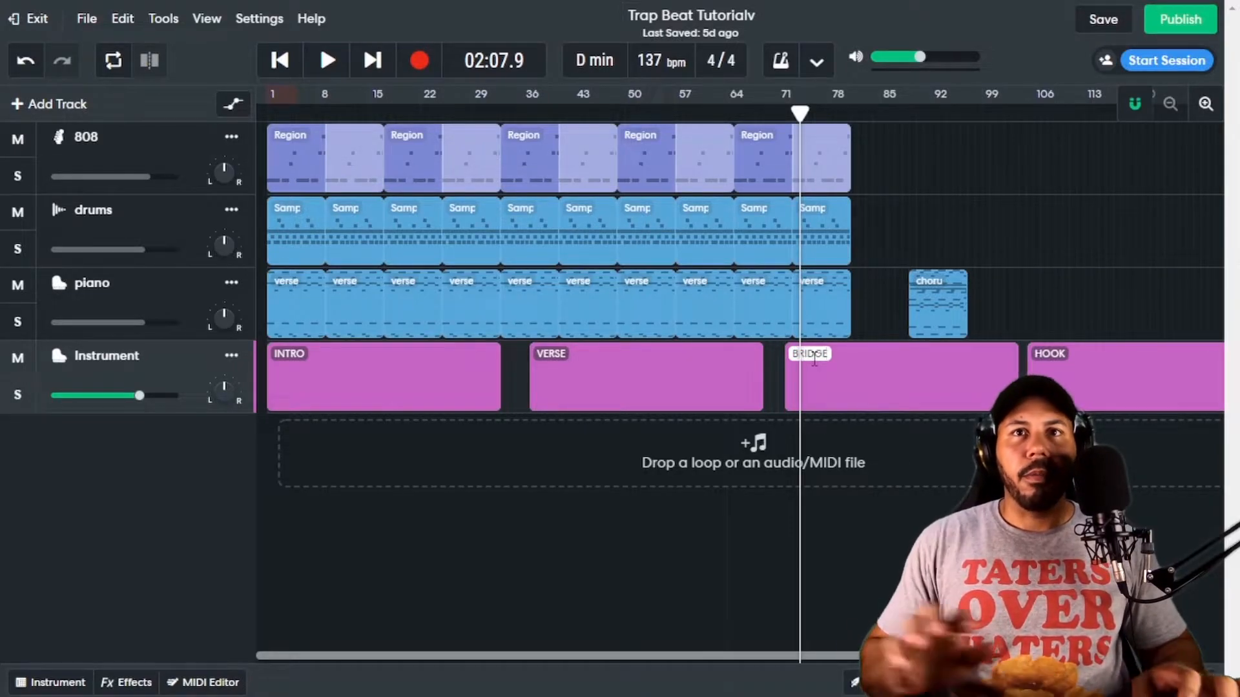
Step: Move the instrument track holding the section labels above the 808 track
{"action": "left_click", "coordinate": [232, 356]}
{"action": "left_click", "coordinate": [314, 461]}
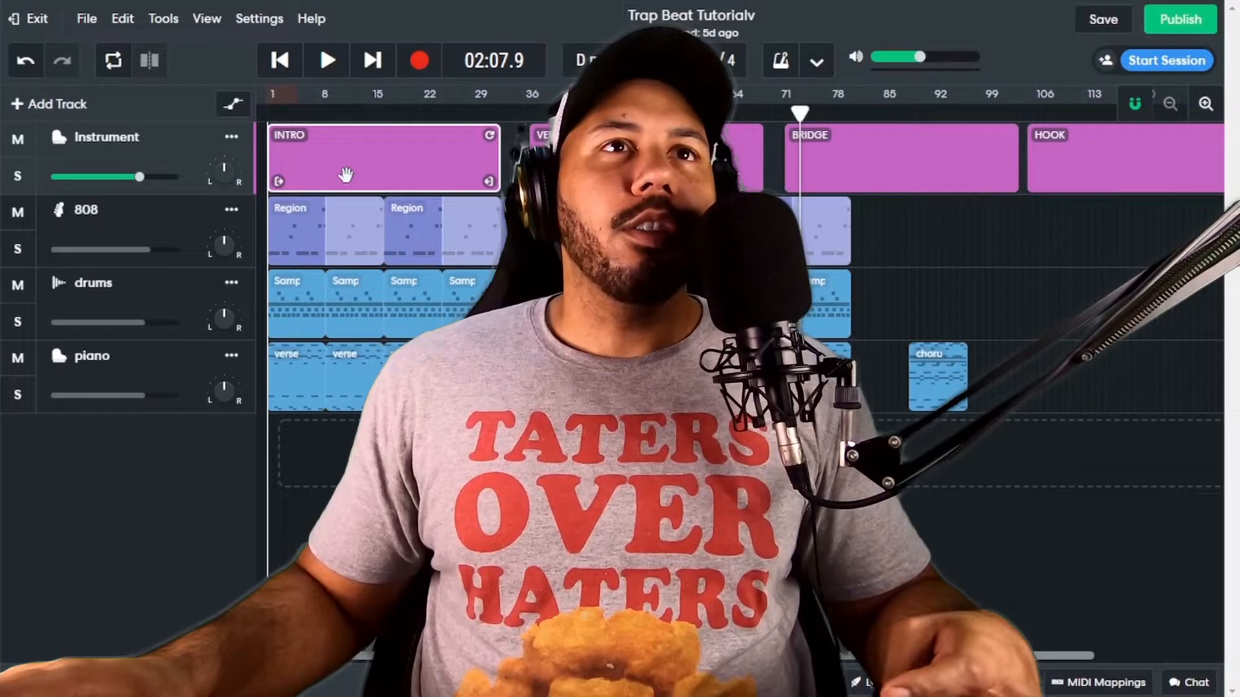
Step: Return the playhead to the start and play back the opening bars of the intro
{"action": "scroll", "coordinate": [325, 179], "scroll_direction": "up", "scroll_amount": 2}
{"action": "left_click_drag", "start_coordinate": [316, 109], "coordinate": [4, 124]}
{"action": "scroll", "coordinate": [402, 154], "scroll_direction": "left", "scroll_amount": 2}
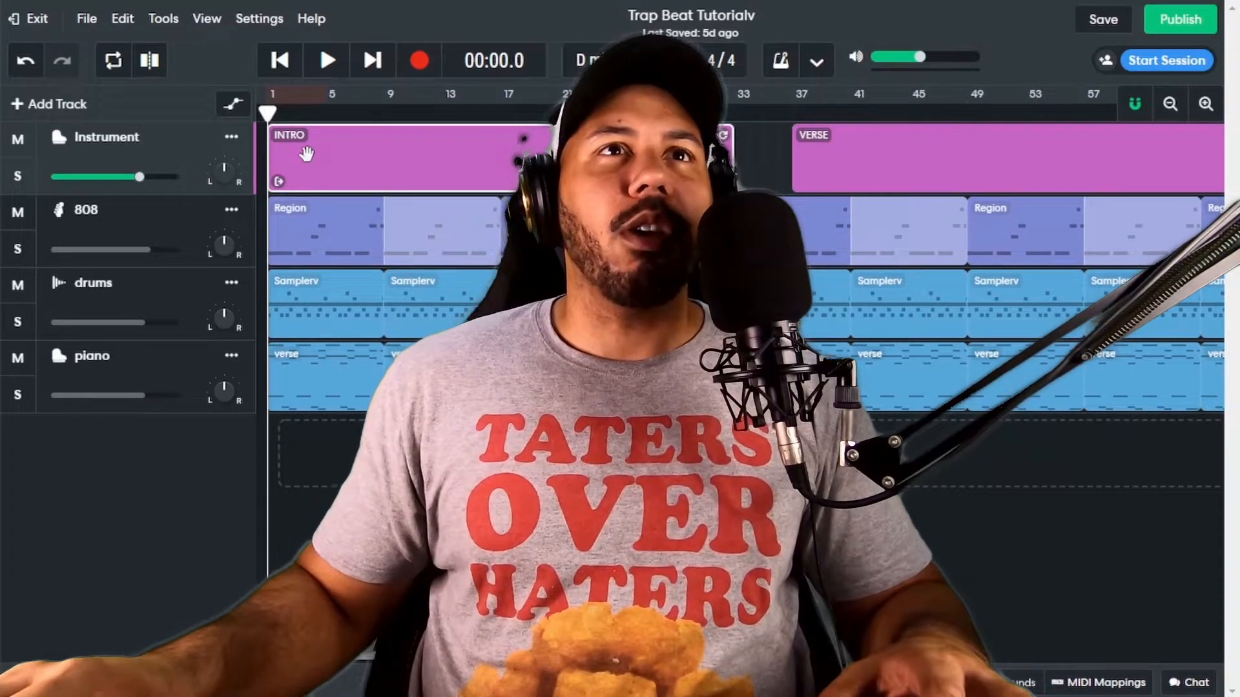
{"action": "mouse_move", "coordinate": [268, 113]}
{"action": "left_mouse_down"}
{"action": "mouse_move", "coordinate": [382, 113]}
{"action": "mouse_move", "coordinate": [268, 113]}
{"action": "left_mouse_up"}
{"action": "key", "text": "space"}
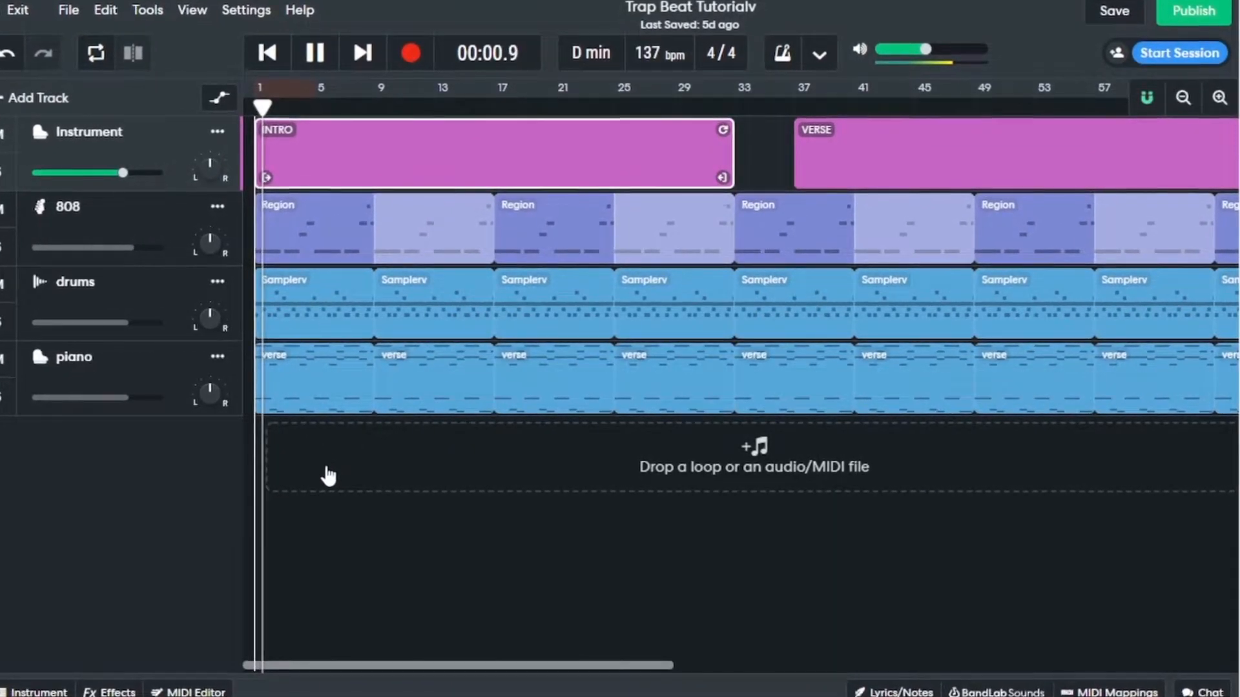
{"action": "scroll", "coordinate": [327, 471], "scroll_direction": "up", "scroll_amount": 3}
{"action": "scroll", "coordinate": [326, 470], "scroll_direction": "left", "scroll_amount": 2}
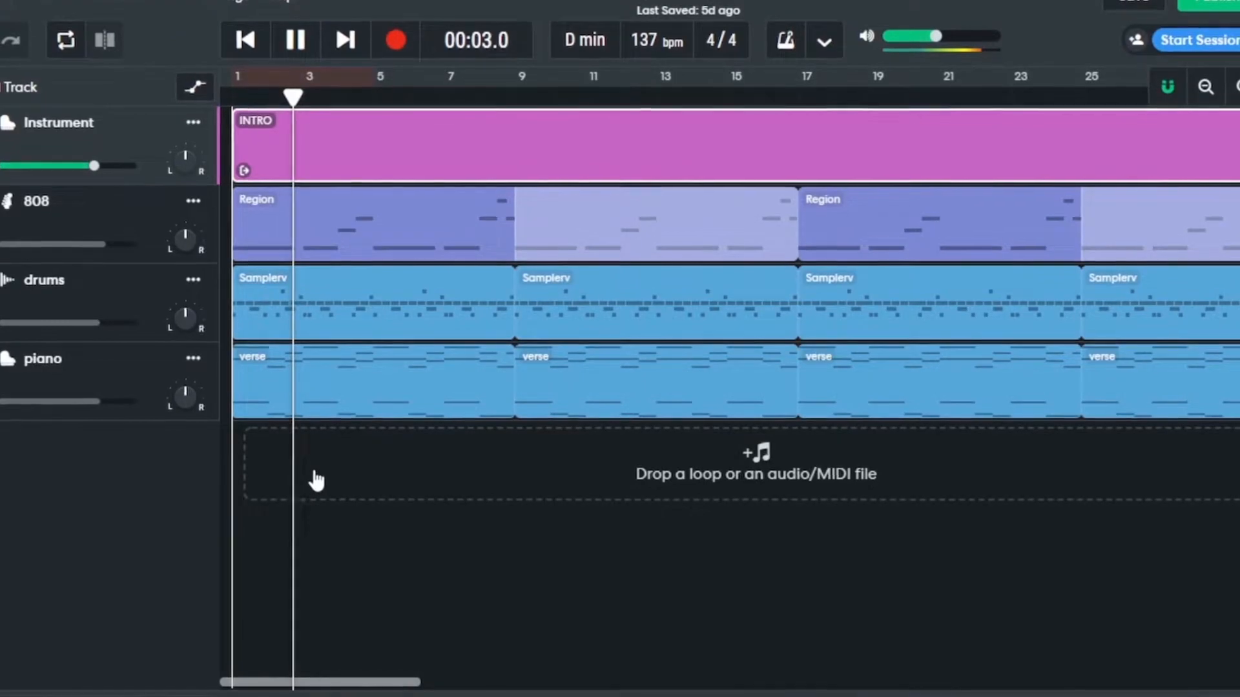
{"action": "scroll", "coordinate": [342, 194], "scroll_direction": "right", "scroll_amount": 3}
{"action": "scroll", "coordinate": [321, 155], "scroll_direction": "left", "scroll_amount": 3}
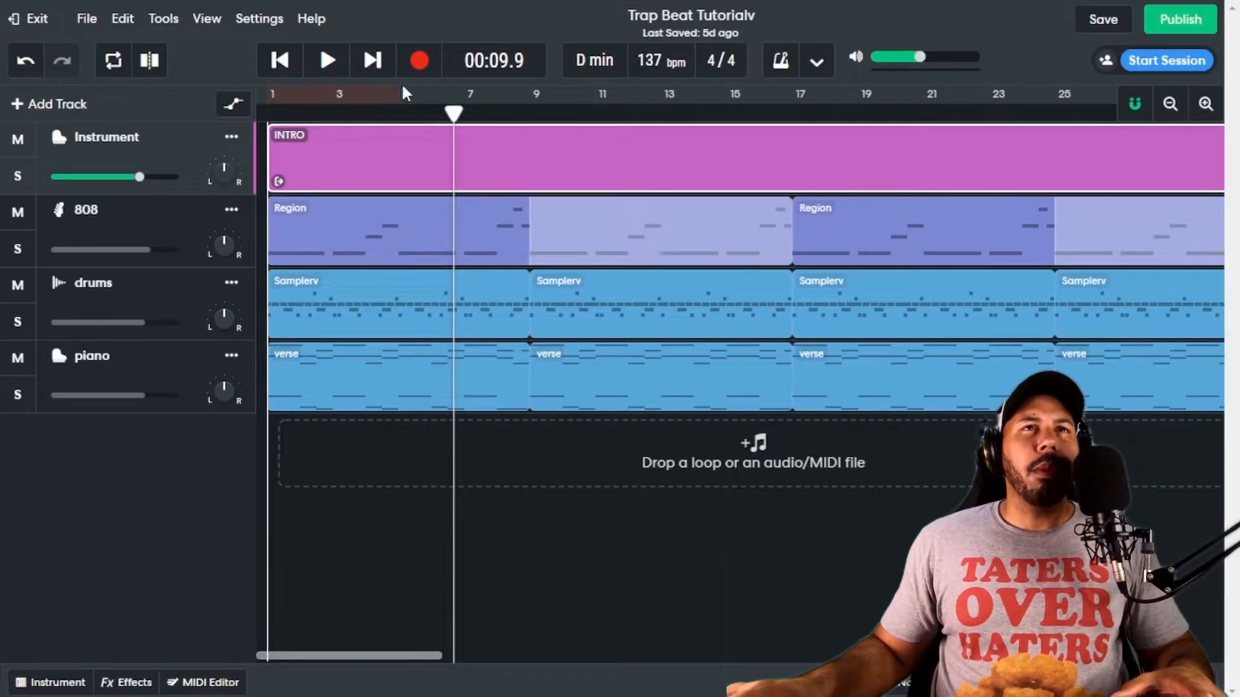
Step: Try a loop range ending at bar 9, shorten it to start at bar 8, and turn looping off
{"action": "left_click_drag", "start_coordinate": [405, 96], "coordinate": [528, 95]}
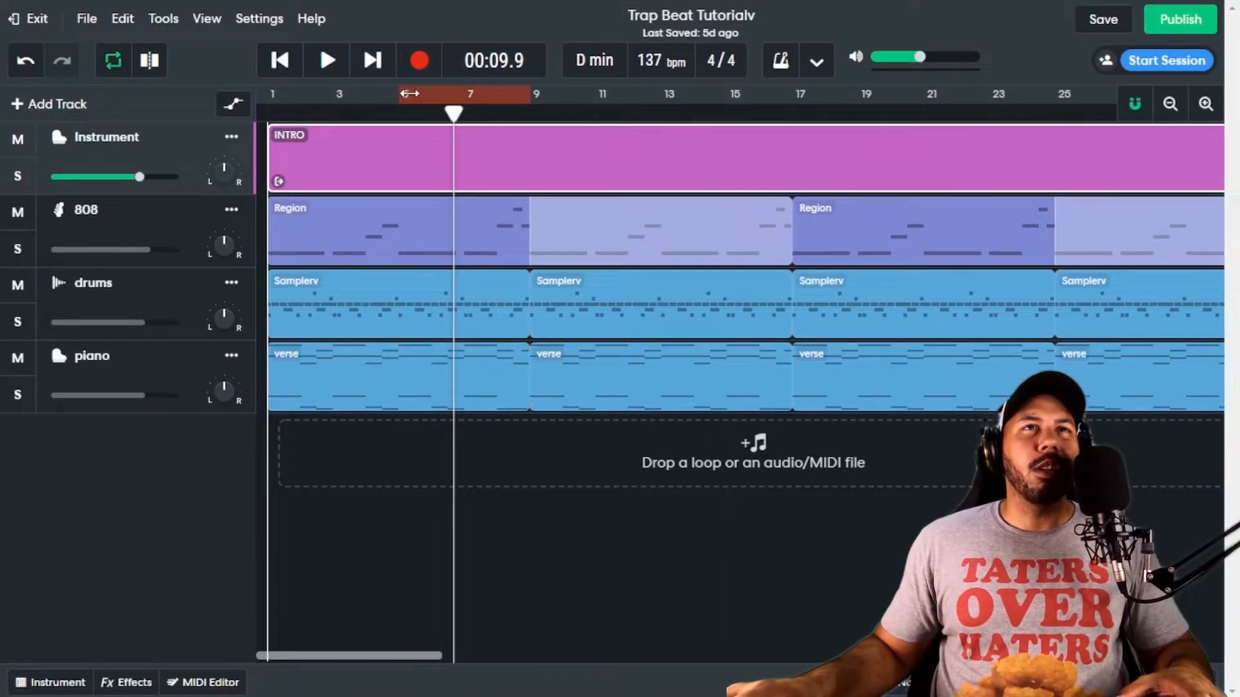
{"action": "left_click_drag", "start_coordinate": [401, 92], "coordinate": [498, 94]}
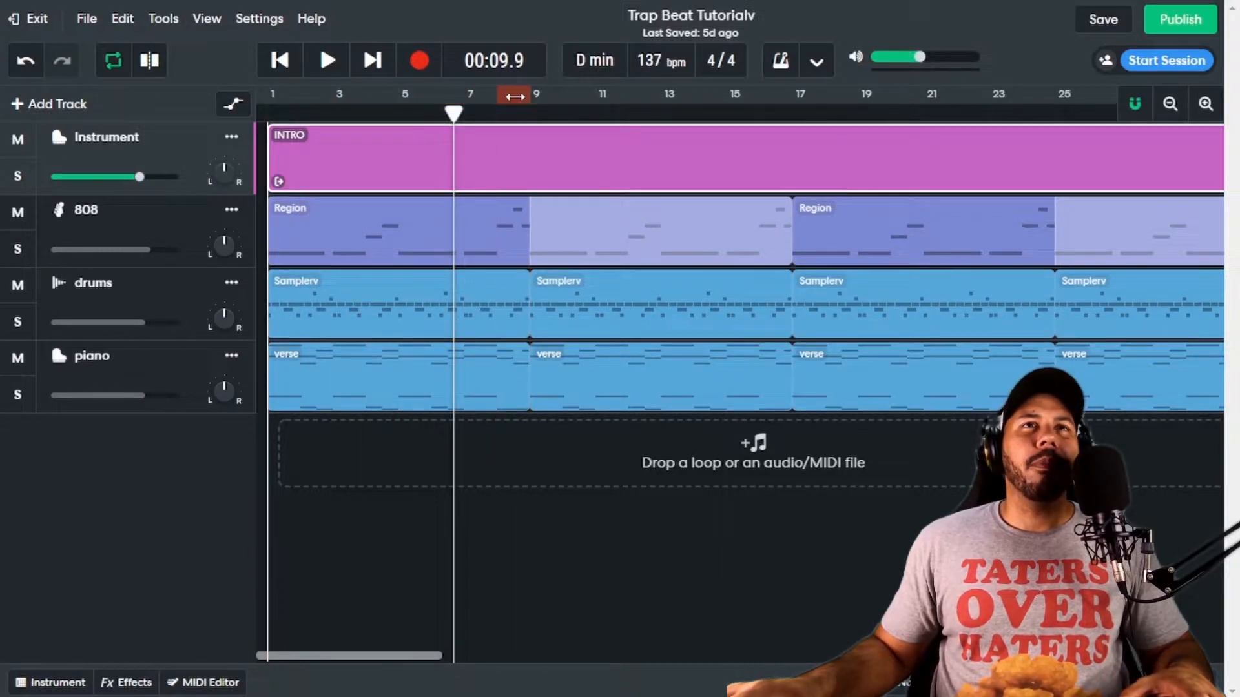
{"action": "left_click", "coordinate": [512, 88]}
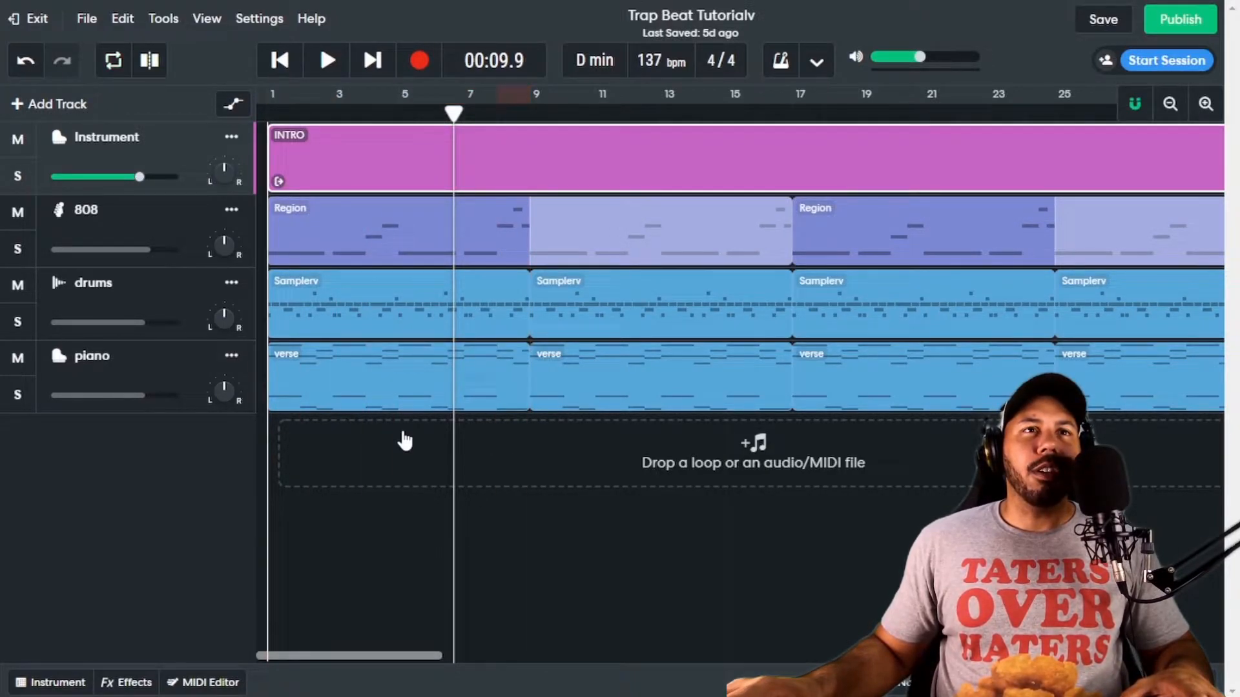
Step: Play the passage around bar 7 and set the playhead at bar 7
{"action": "left_click_drag", "start_coordinate": [349, 118], "coordinate": [494, 115]}
{"action": "key", "text": "space"}
{"action": "left_click", "coordinate": [462, 117]}
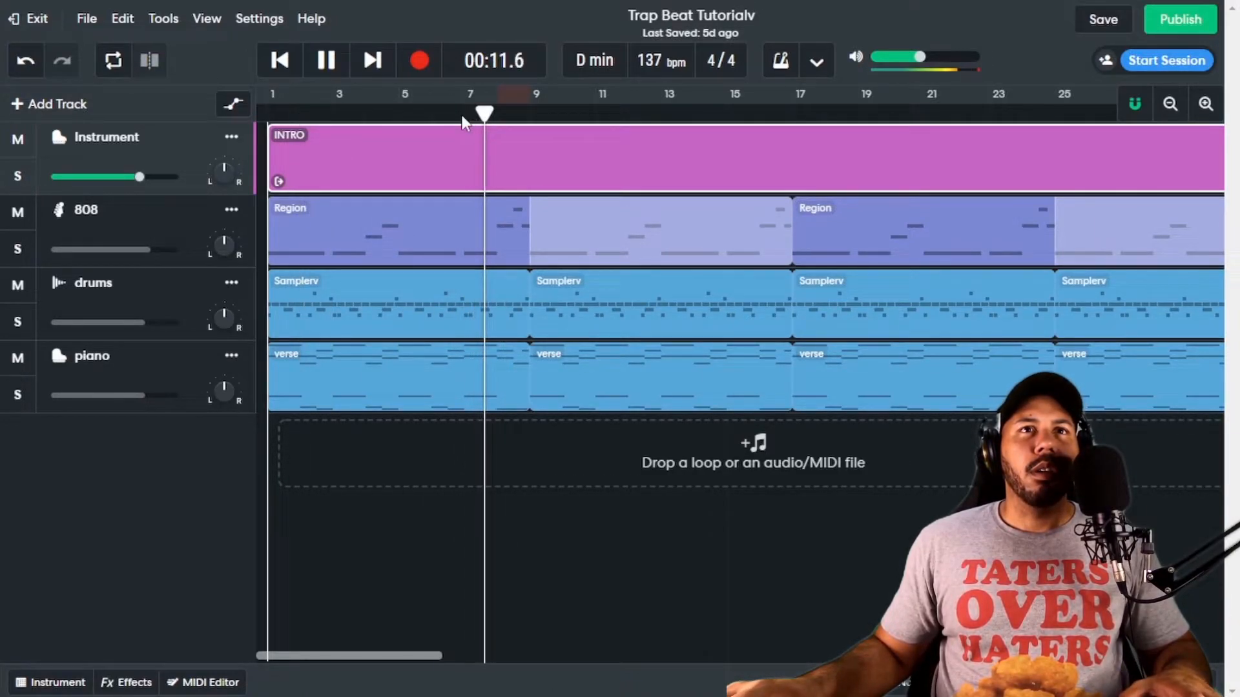
{"action": "key", "text": "space"}
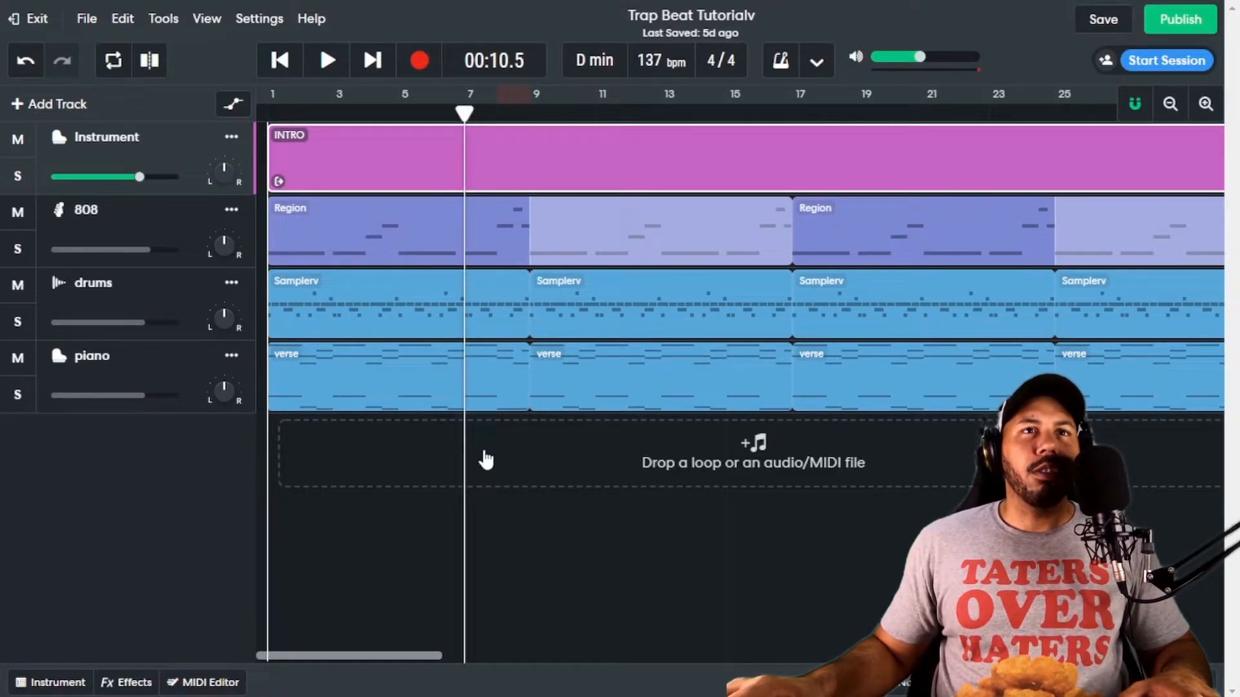
Step: Split the INTRO region and the first 808, drums and piano verse regions at bar 7
{"action": "left_click", "coordinate": [322, 148]}
{"action": "left_click", "coordinate": [430, 242], "text": "shift"}
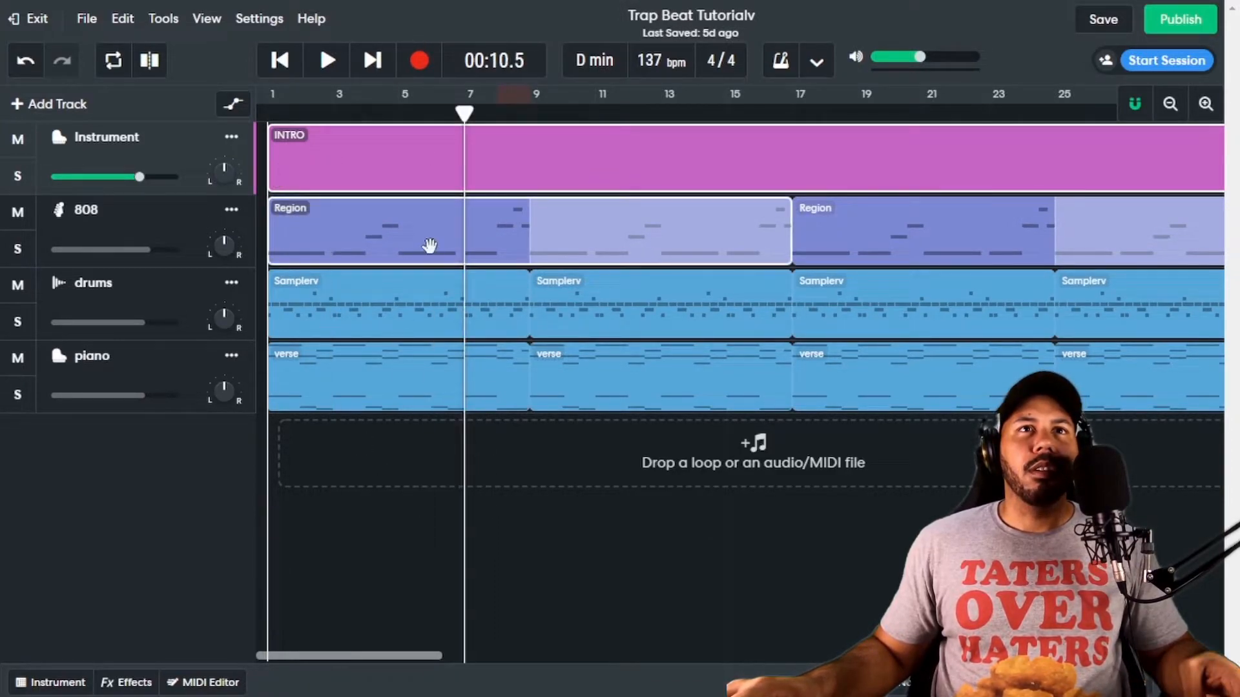
{"action": "left_click", "coordinate": [421, 333], "text": "shift"}
{"action": "left_click", "coordinate": [428, 382], "text": "shift"}
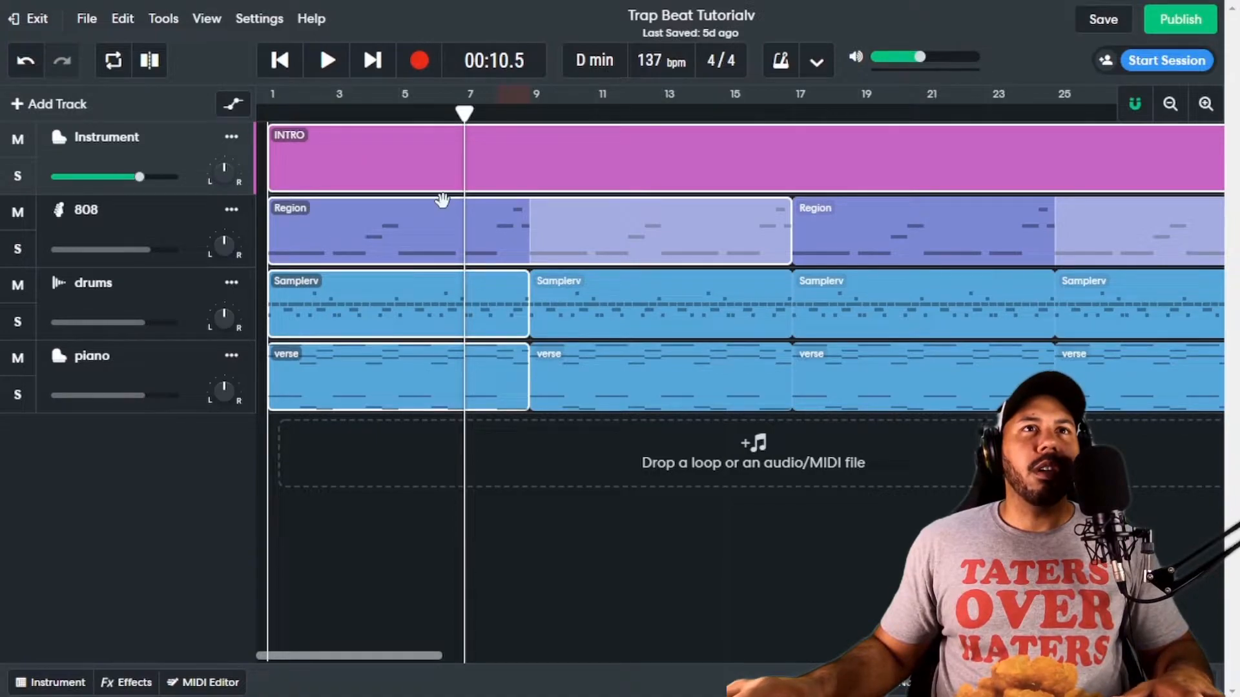
{"action": "left_click", "coordinate": [144, 73]}
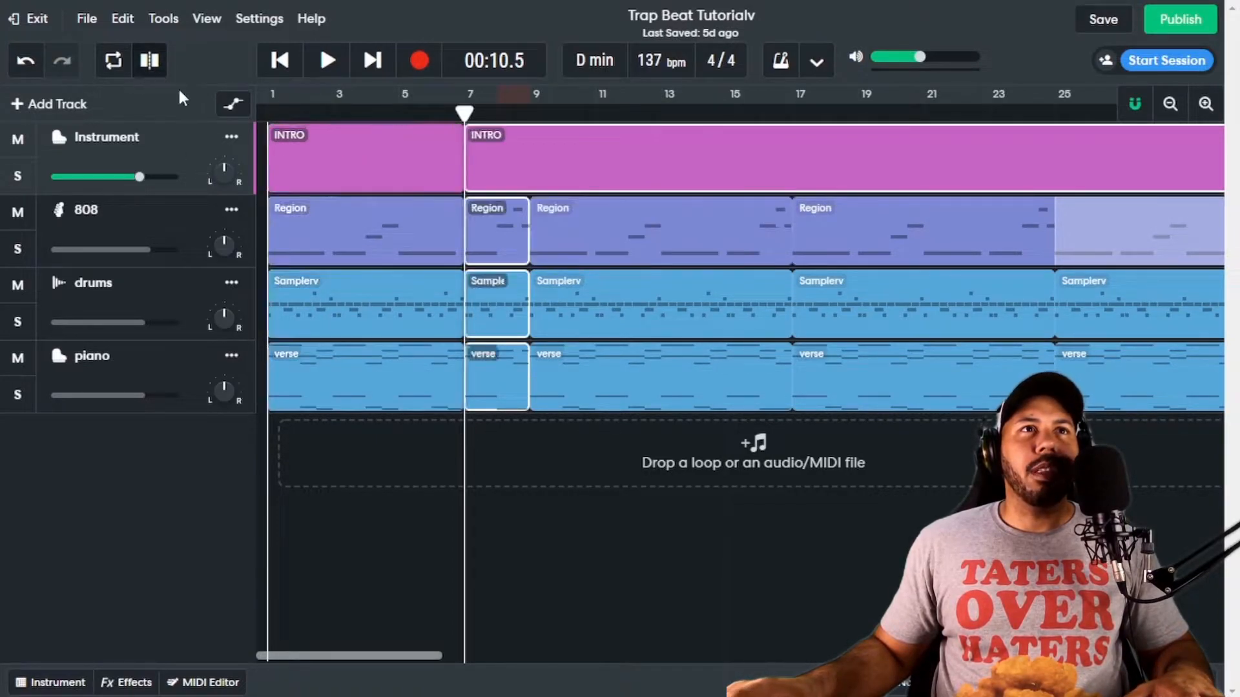
Step: Delete the pieces before bar 7 on the instrument, 808, drums and piano tracks
{"action": "left_click", "coordinate": [391, 193]}
{"action": "left_click", "coordinate": [380, 144]}
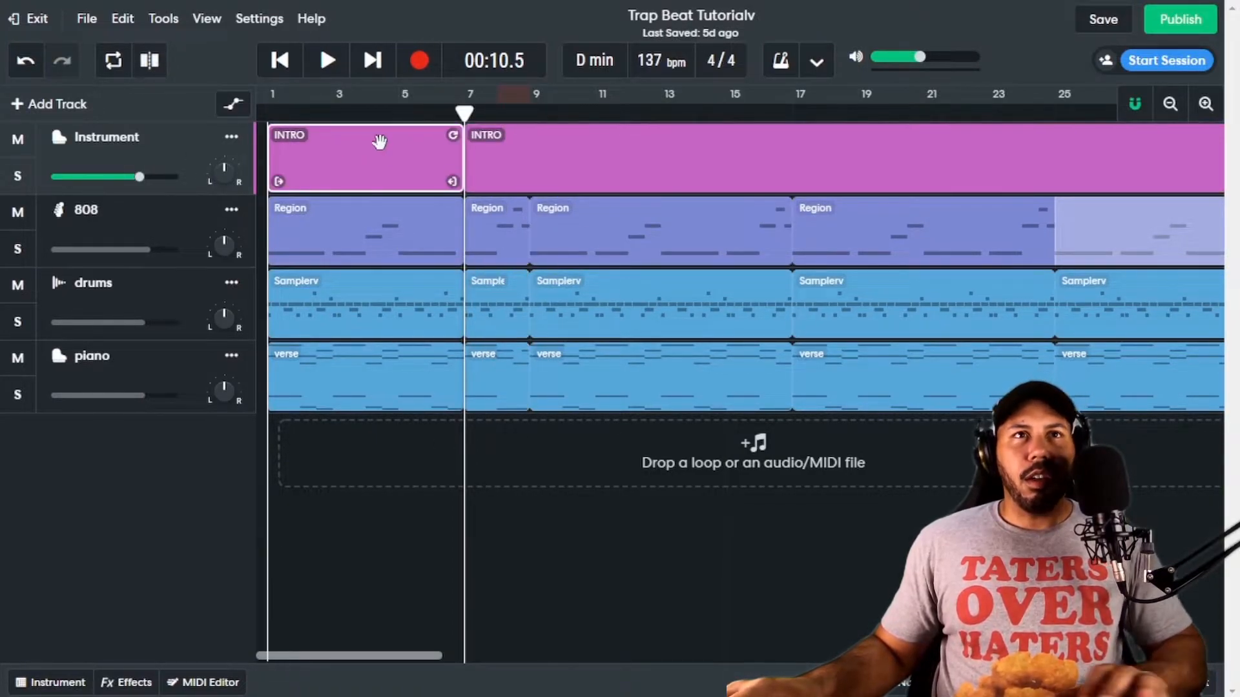
{"action": "key", "text": "Delete"}
{"action": "left_click", "coordinate": [385, 226]}
{"action": "key", "text": "Delete"}
{"action": "left_click", "coordinate": [379, 318]}
{"action": "key", "text": "Delete"}
{"action": "left_click", "coordinate": [379, 381]}
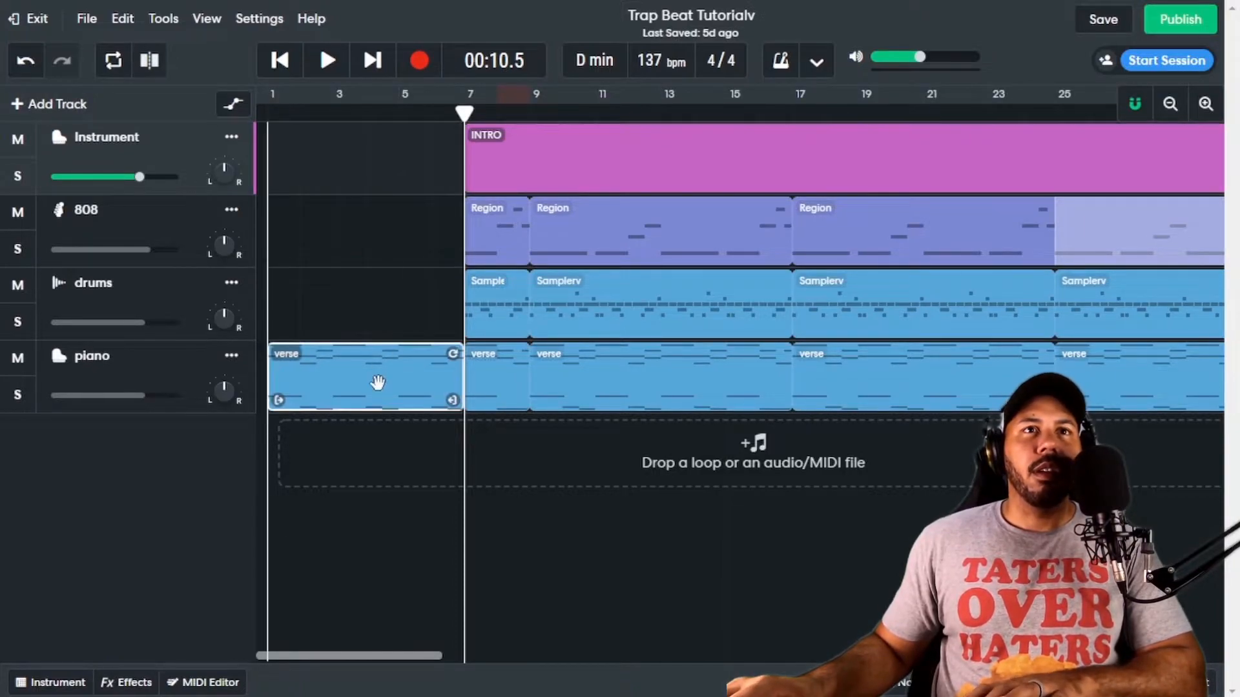
{"action": "key", "text": "Delete"}
Step: Select all remaining regions on the four tracks, shift them back to start at bar 1, and return the playhead to the start
{"action": "left_click_drag", "start_coordinate": [402, 158], "coordinate": [649, 373]}
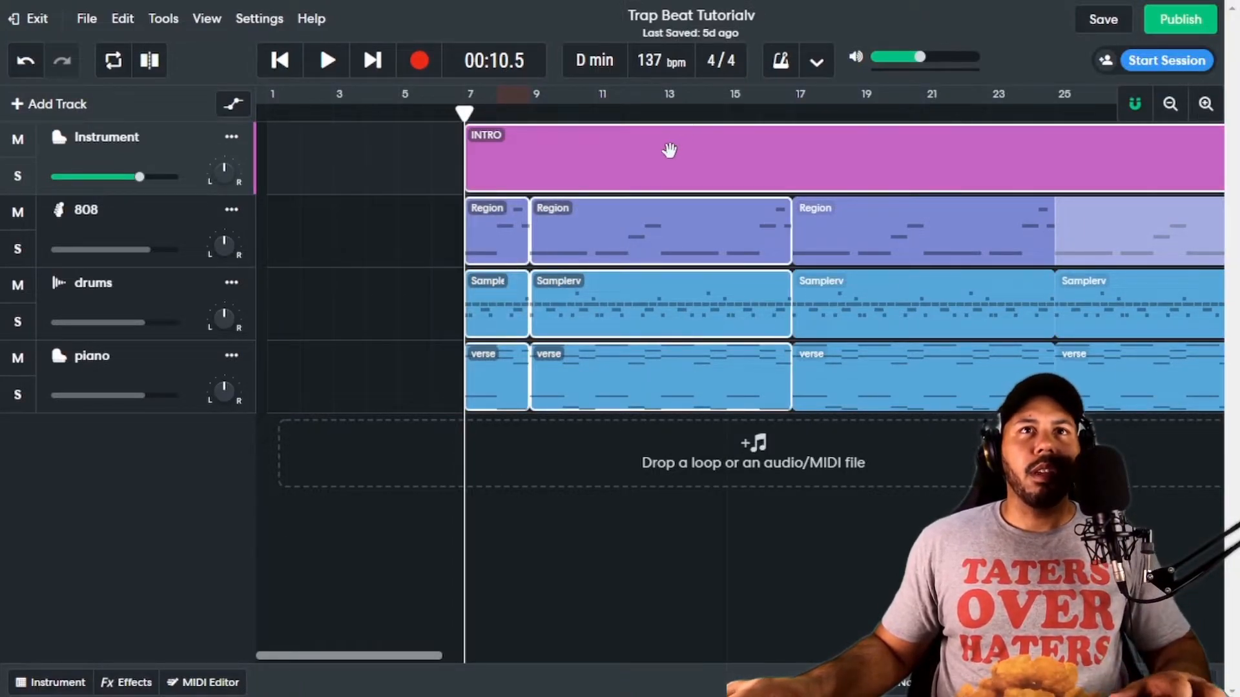
{"action": "left_click_drag", "start_coordinate": [531, 172], "coordinate": [280, 172]}
{"action": "key", "text": "Home"}
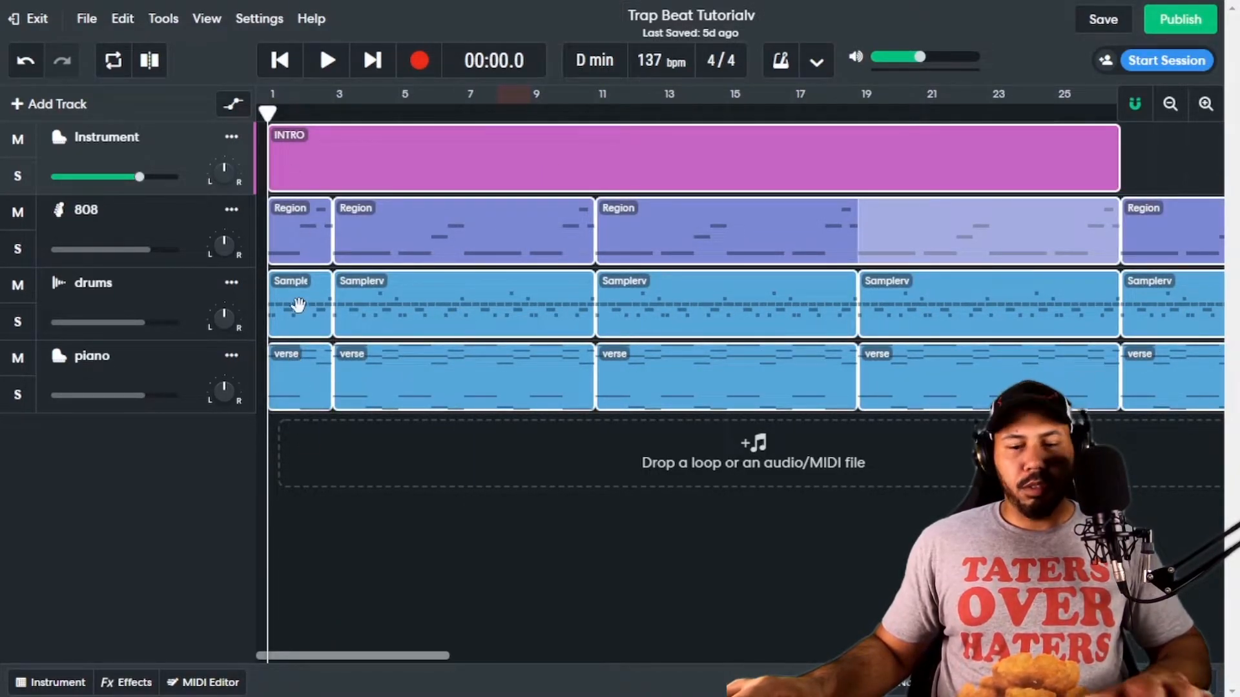
Step: Delete the short drums and 808 pieces in bars 1 to 3 and play the piano-only opening from the start
{"action": "left_click", "coordinate": [430, 575]}
{"action": "mouse_move", "coordinate": [309, 306]}
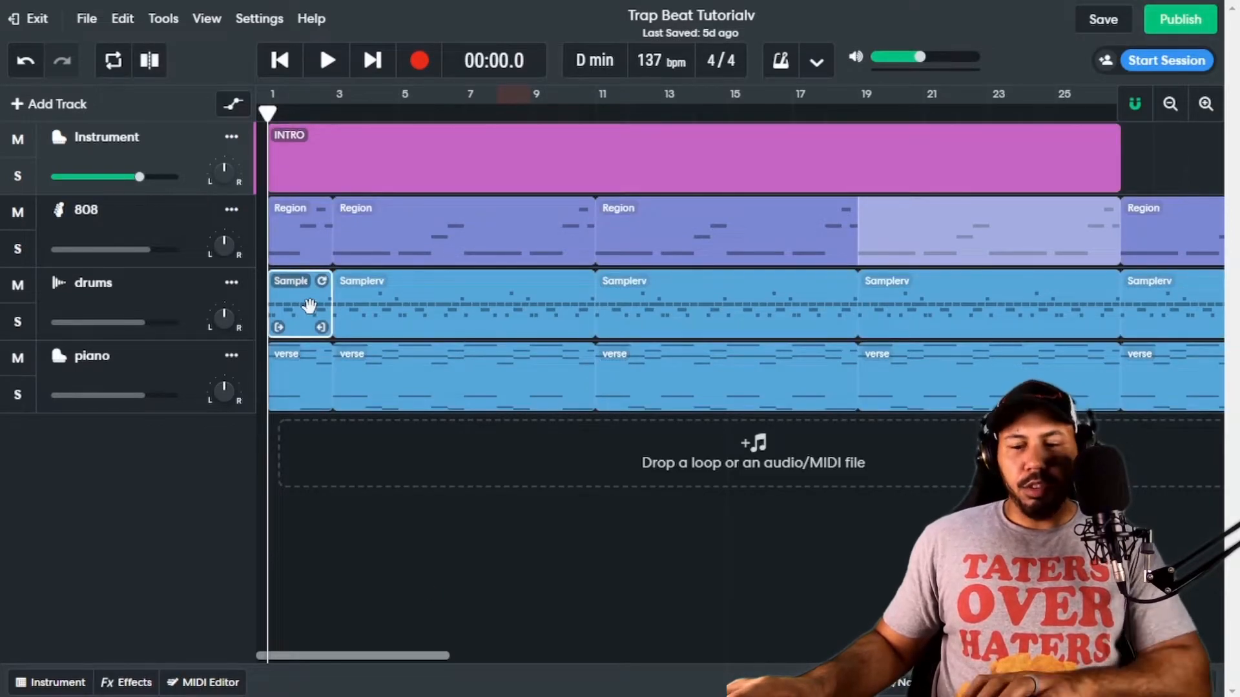
{"action": "left_click", "coordinate": [297, 237]}
{"action": "key", "text": "Delete"}
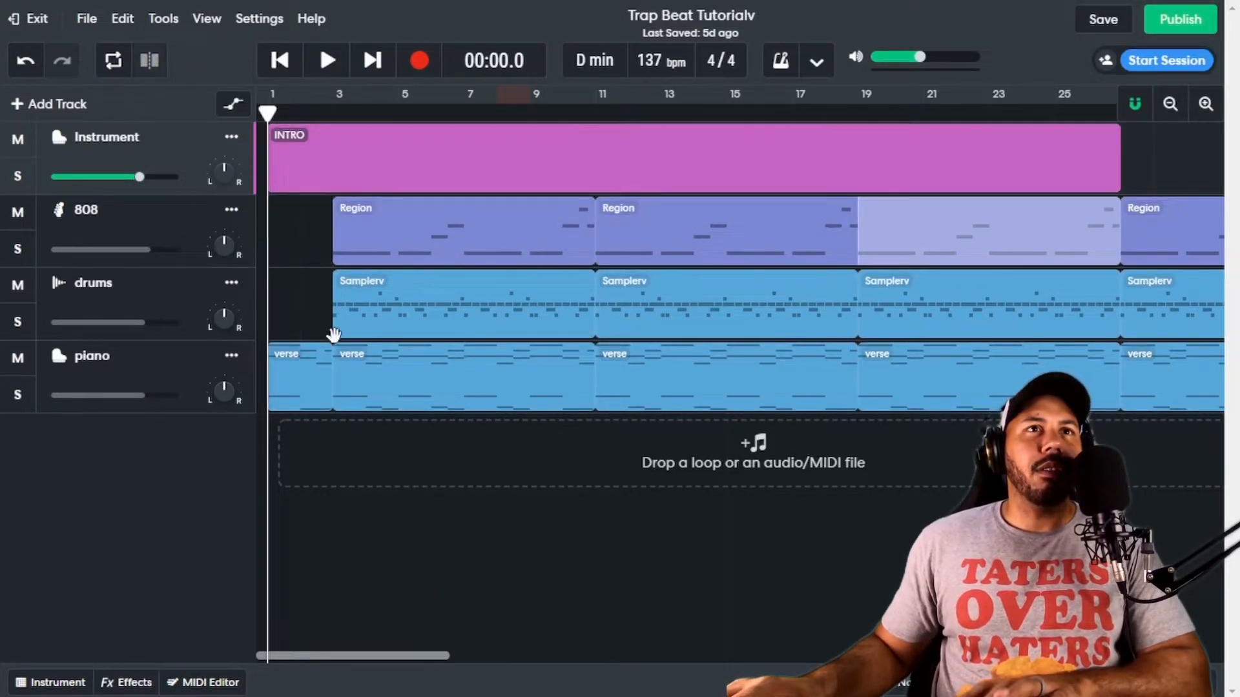
{"action": "key", "text": "space"}
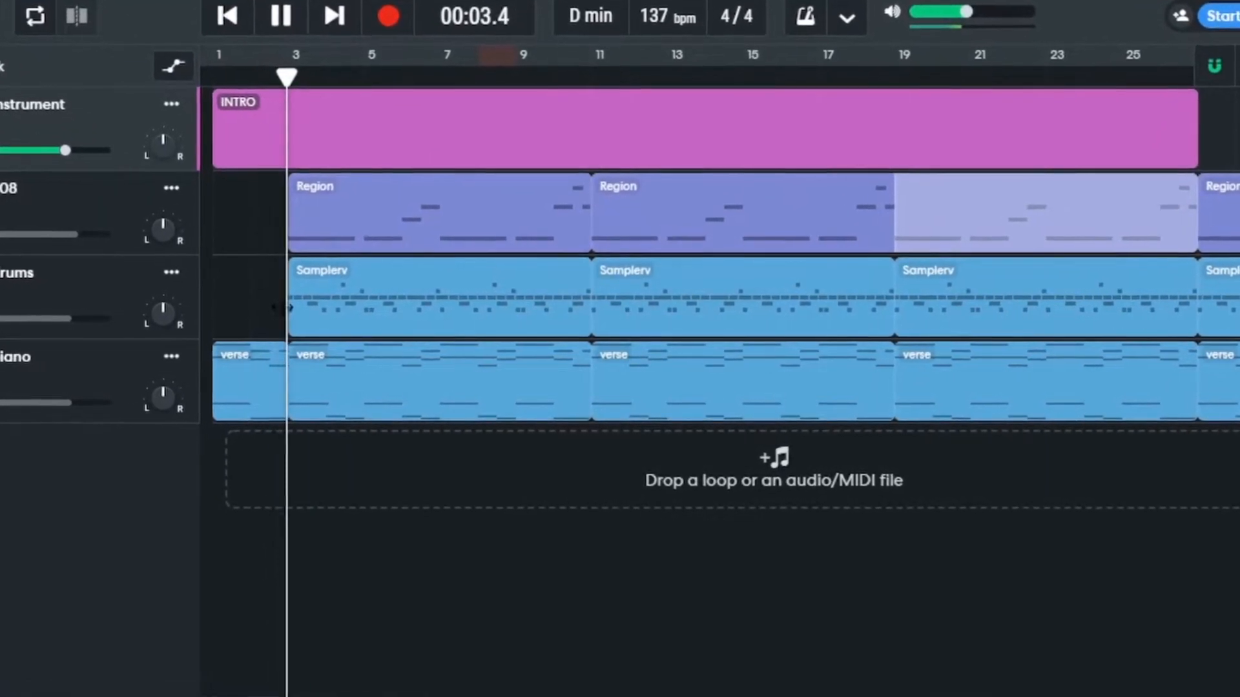
Step: Stop playback and shorten the INTRO region so it ends at bar 3, where the 808 and drums enter
{"action": "key", "text": "space"}
{"action": "left_click", "coordinate": [1213, 143]}
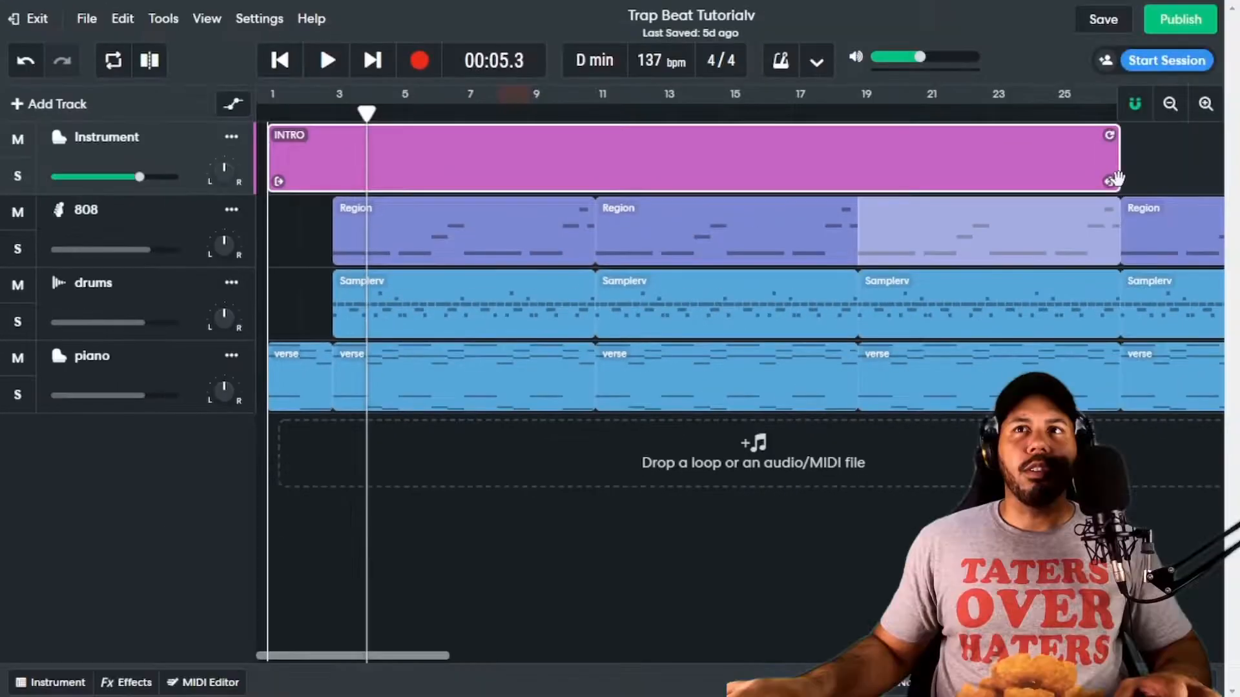
{"action": "left_click_drag", "start_coordinate": [1106, 184], "coordinate": [336, 192]}
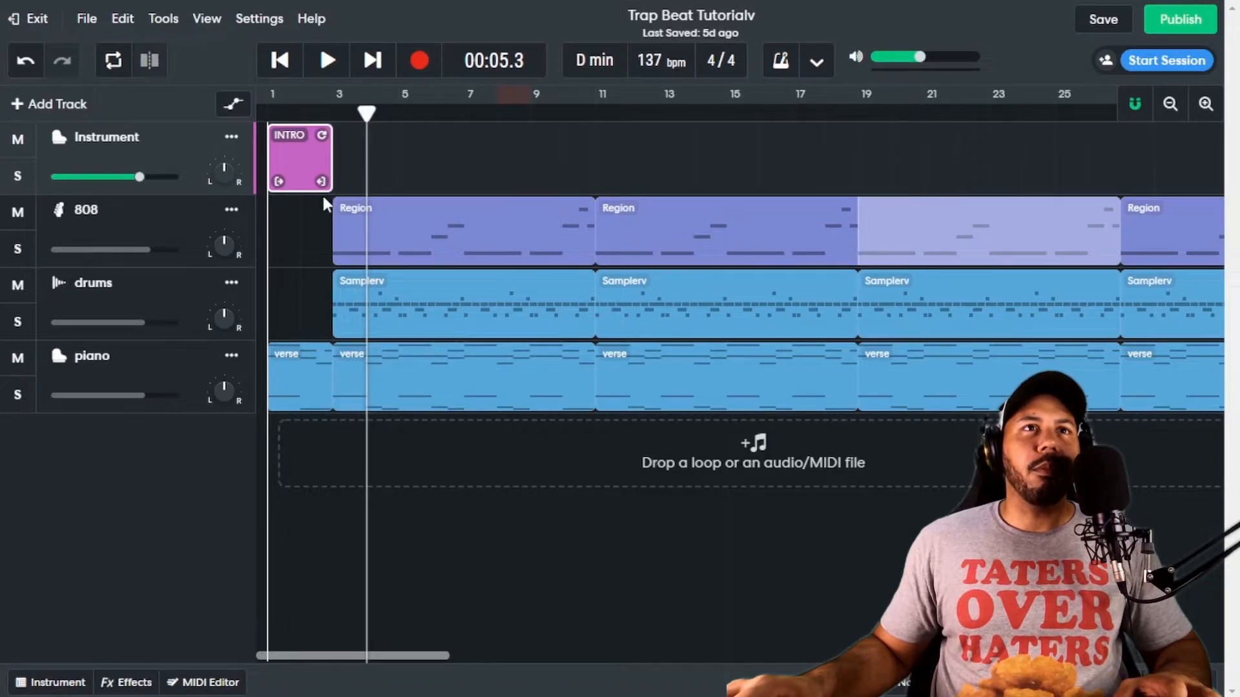
{"action": "left_click", "coordinate": [346, 142]}
Step: Rearrange the section label regions on the instrument track so HOOK starts at bar 3, directly after INTRO
{"action": "scroll", "coordinate": [508, 188], "scroll_direction": "down", "scroll_amount": 1}
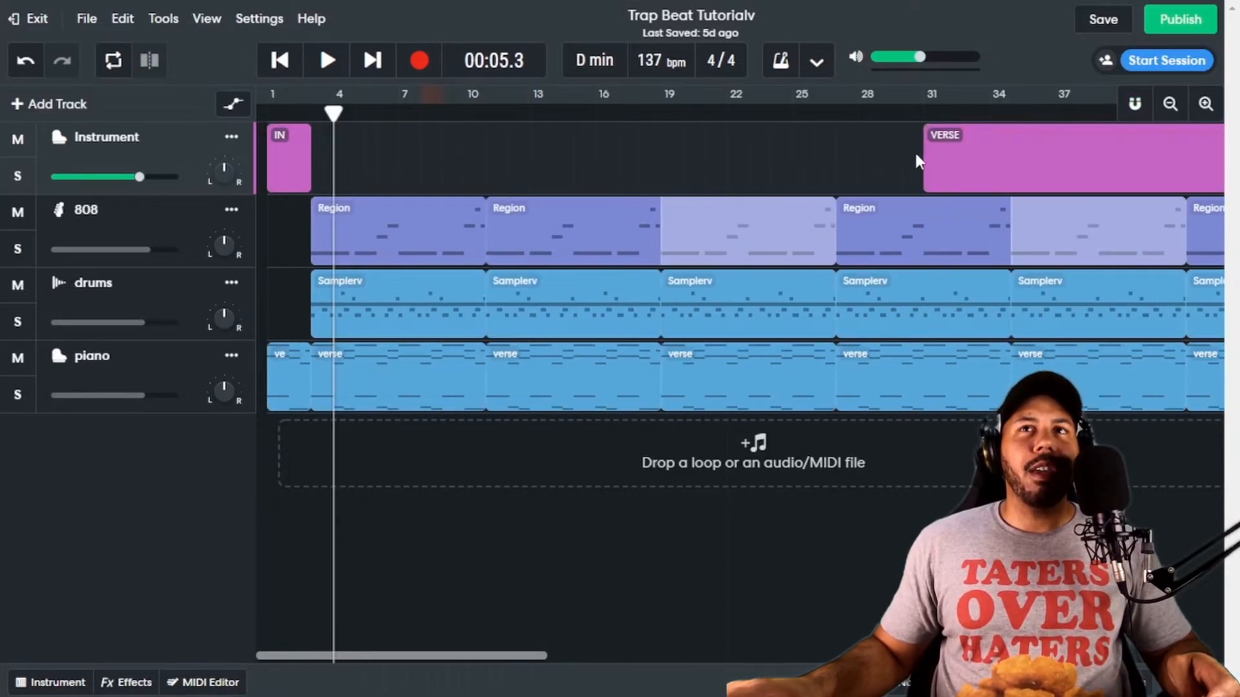
{"action": "scroll", "coordinate": [943, 152], "scroll_direction": "down", "scroll_amount": 1}
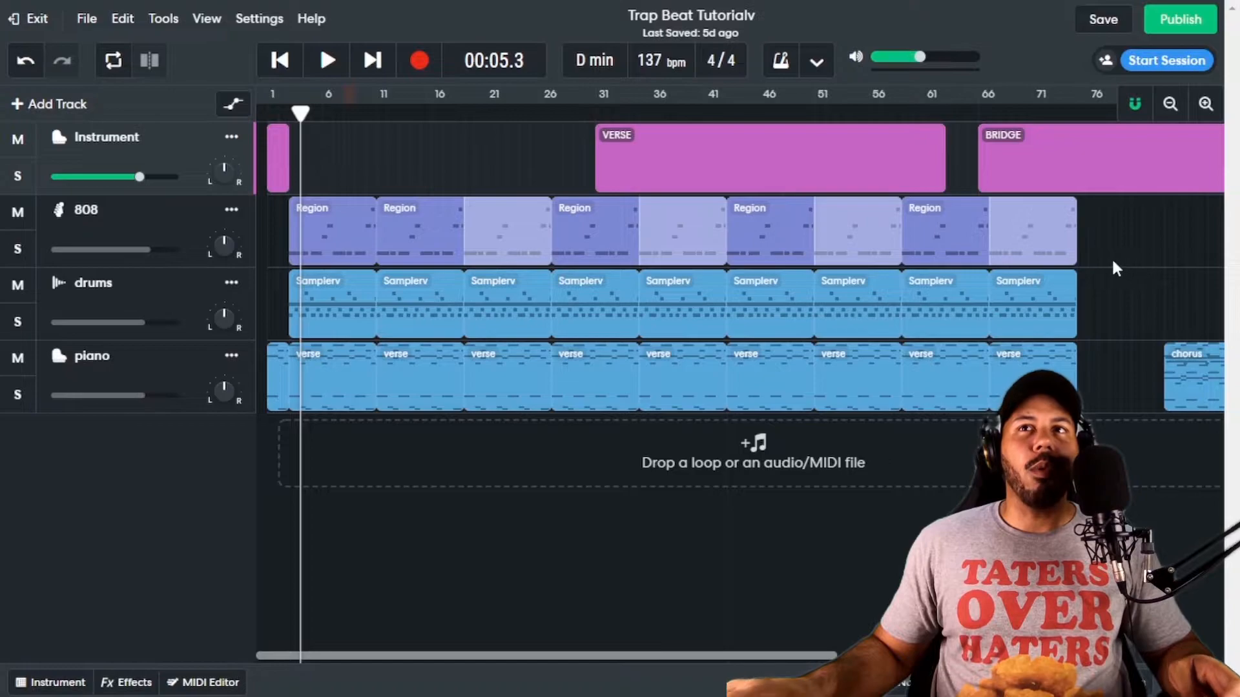
{"action": "scroll", "coordinate": [1115, 268], "scroll_direction": "right", "scroll_amount": 5}
{"action": "left_click_drag", "start_coordinate": [862, 158], "coordinate": [730, 153]}
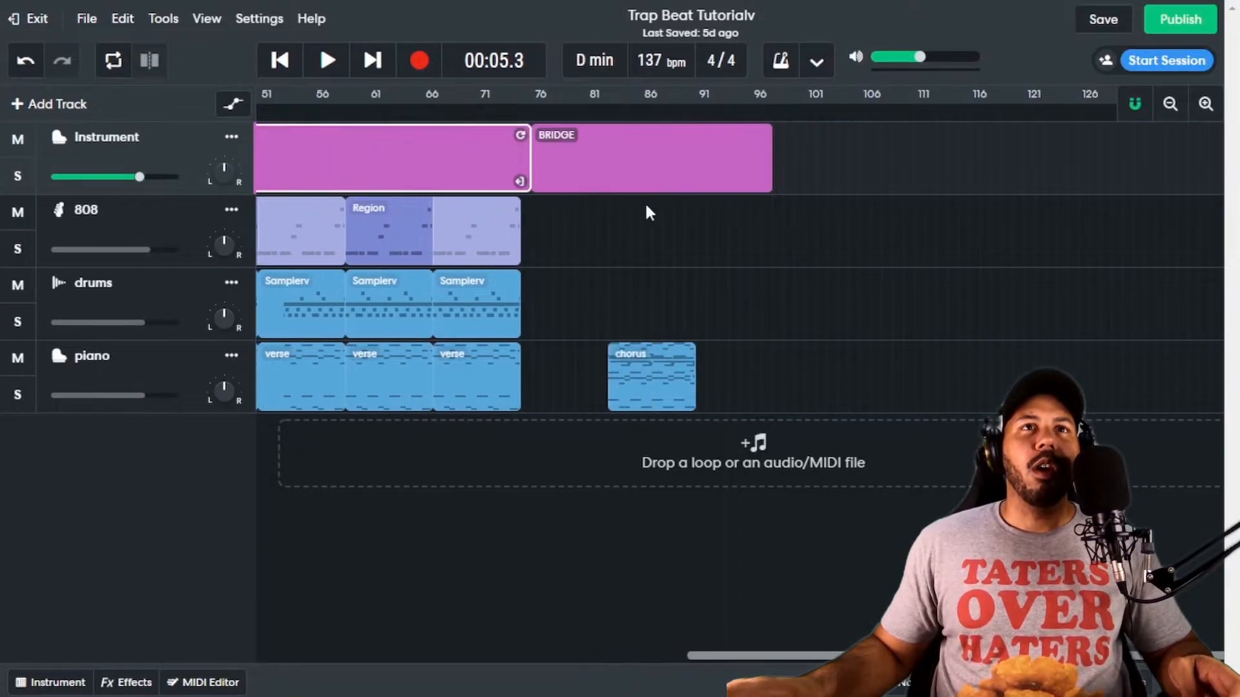
{"action": "scroll", "coordinate": [646, 210], "scroll_direction": "left", "scroll_amount": 5}
{"action": "left_click_drag", "start_coordinate": [829, 147], "coordinate": [431, 153]}
{"action": "left_click_drag", "start_coordinate": [716, 161], "coordinate": [811, 160]}
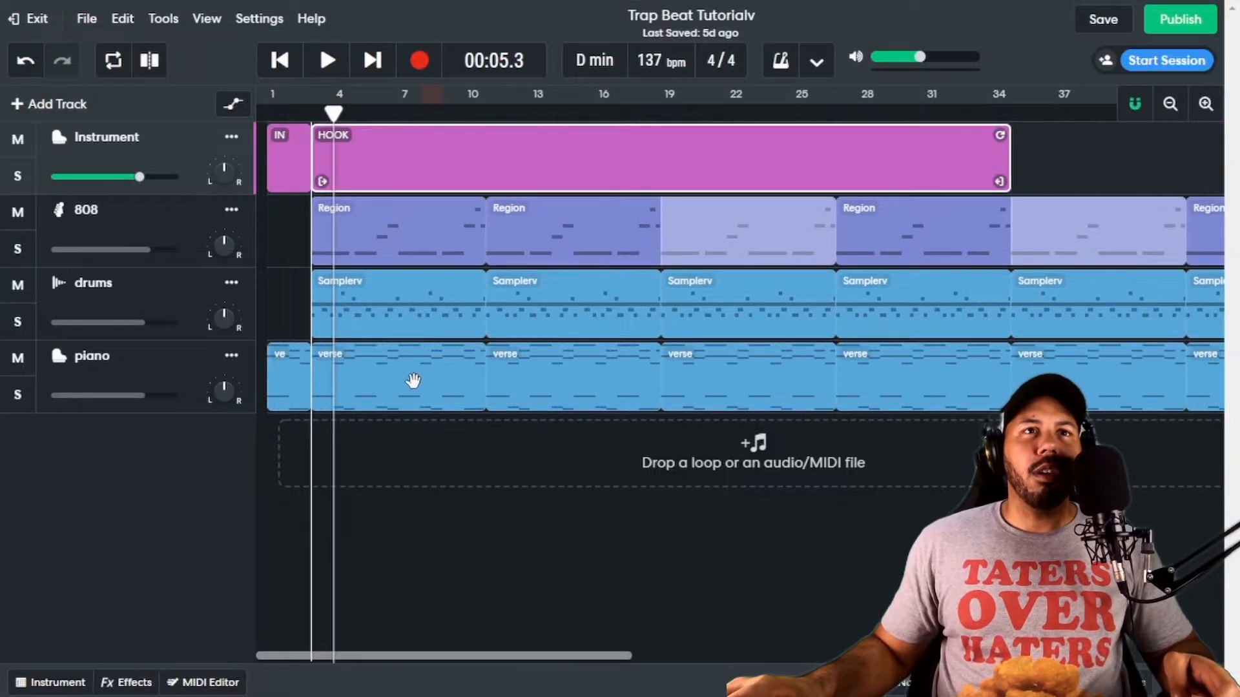
Step: Delete the piano verse region at bar 3 and move the piano chorus region into its place under HOOK
{"action": "left_click", "coordinate": [413, 381]}
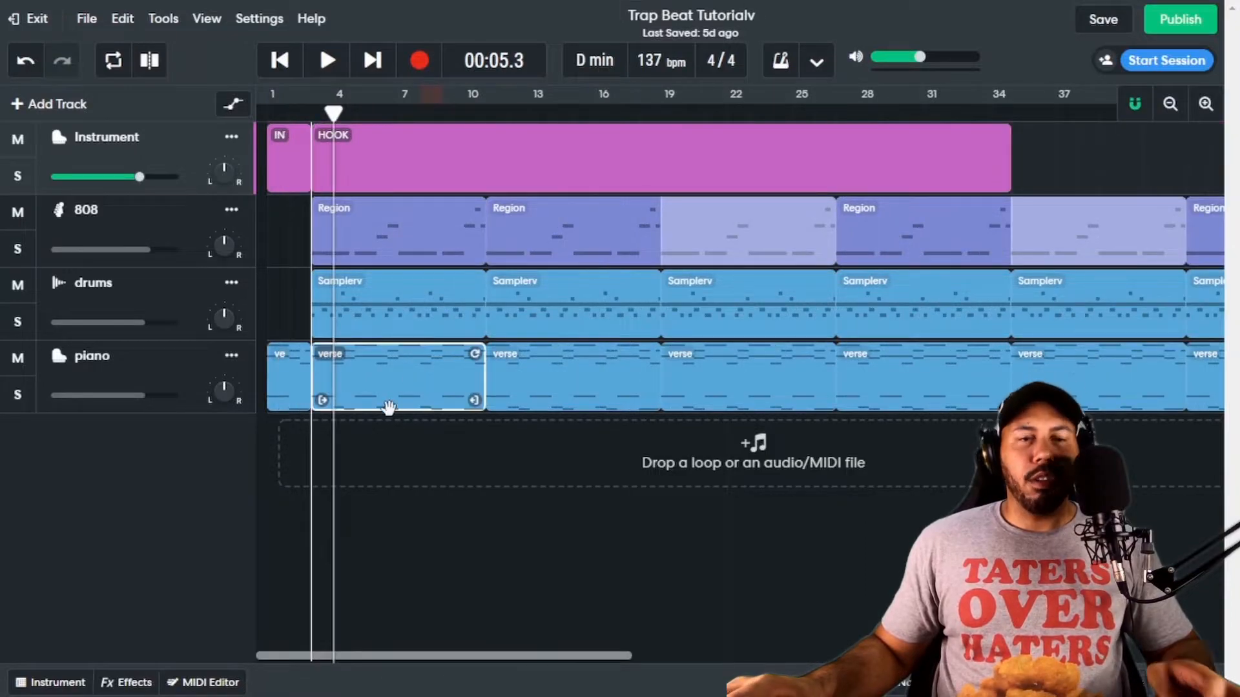
{"action": "key", "text": "Delete"}
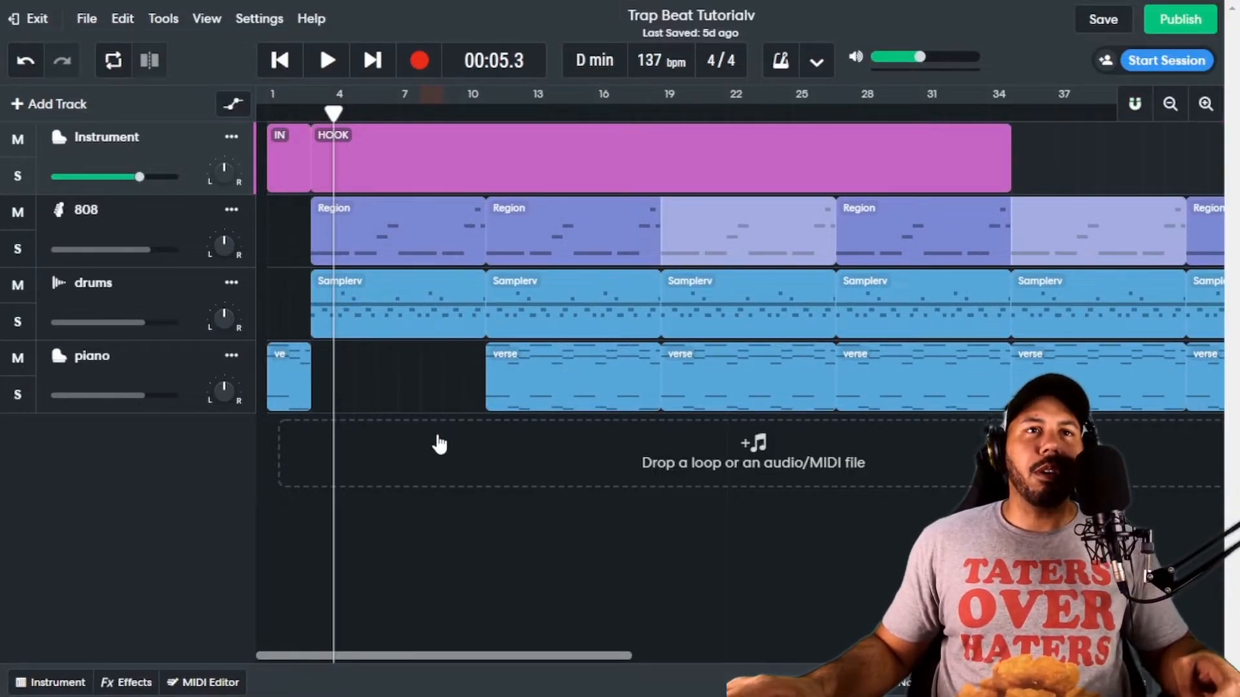
{"action": "scroll", "coordinate": [652, 352], "scroll_direction": "down", "scroll_amount": 3}
{"action": "left_click_drag", "start_coordinate": [878, 399], "coordinate": [300, 397]}
{"action": "scroll", "coordinate": [300, 397], "scroll_direction": "up", "scroll_amount": 3}
Step: Return the playhead to the start and play the intro into the hook
{"action": "left_click_drag", "start_coordinate": [322, 114], "coordinate": [228, 134]}
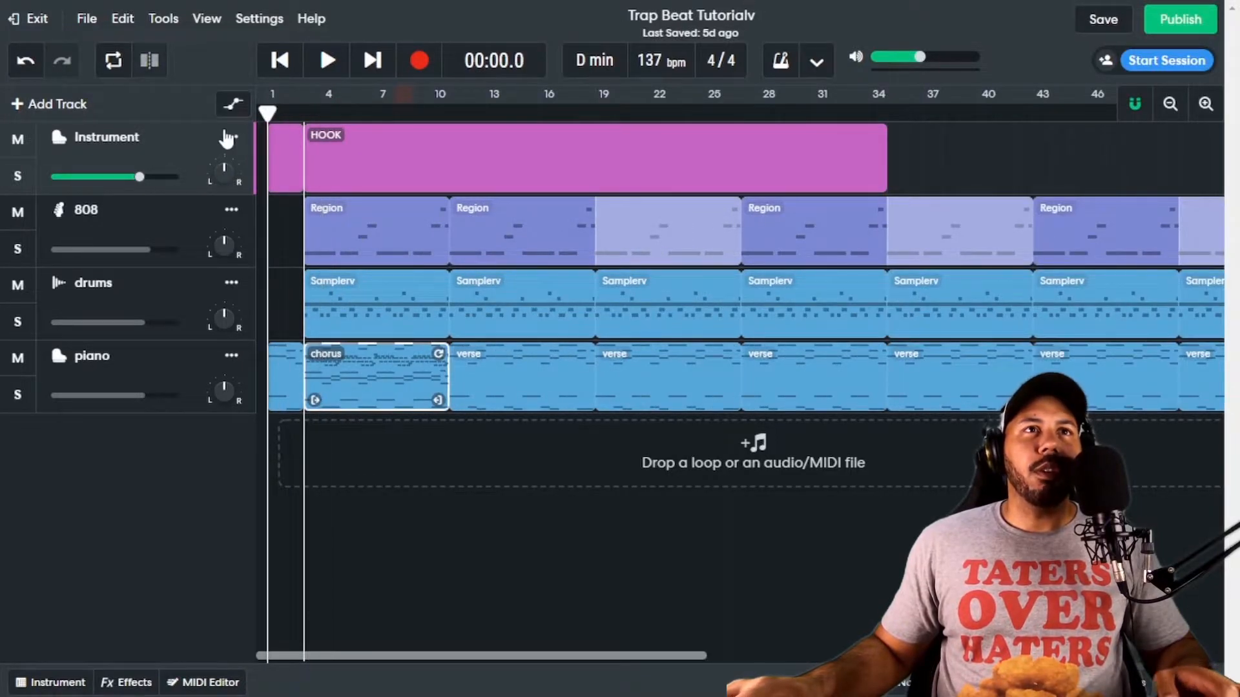
{"action": "scroll", "coordinate": [287, 222], "scroll_direction": "up", "scroll_amount": 2}
{"action": "key", "text": "space"}
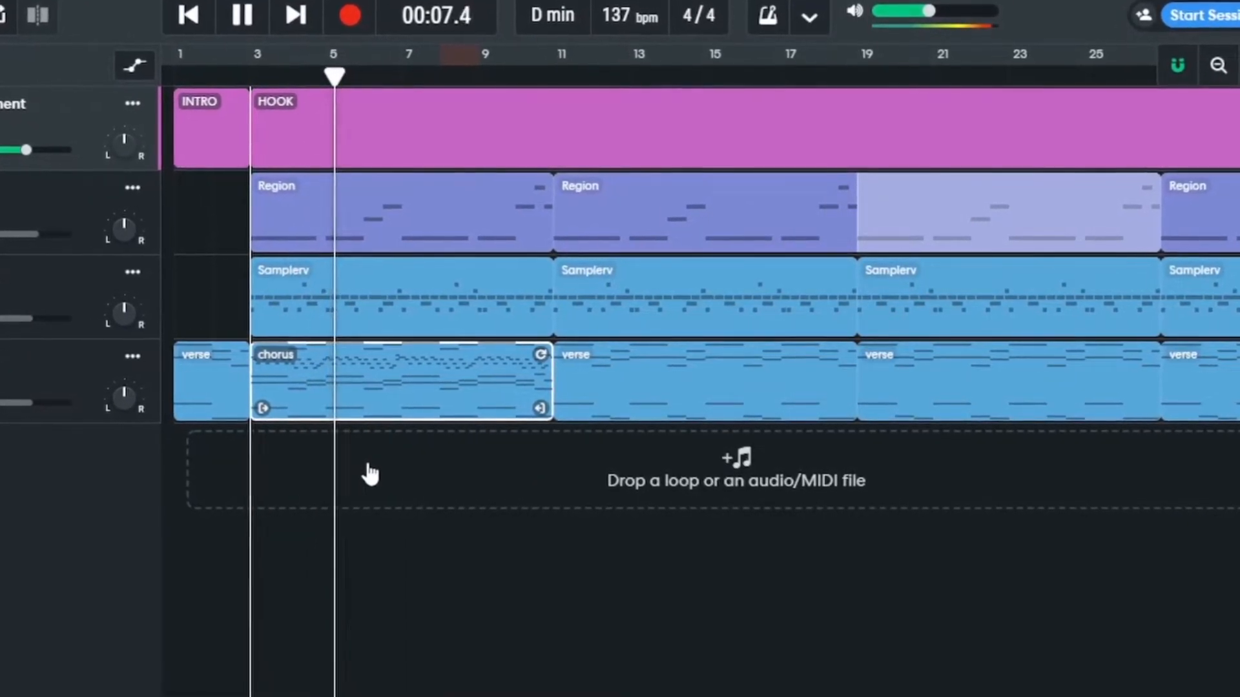
{"action": "left_click", "coordinate": [485, 620]}
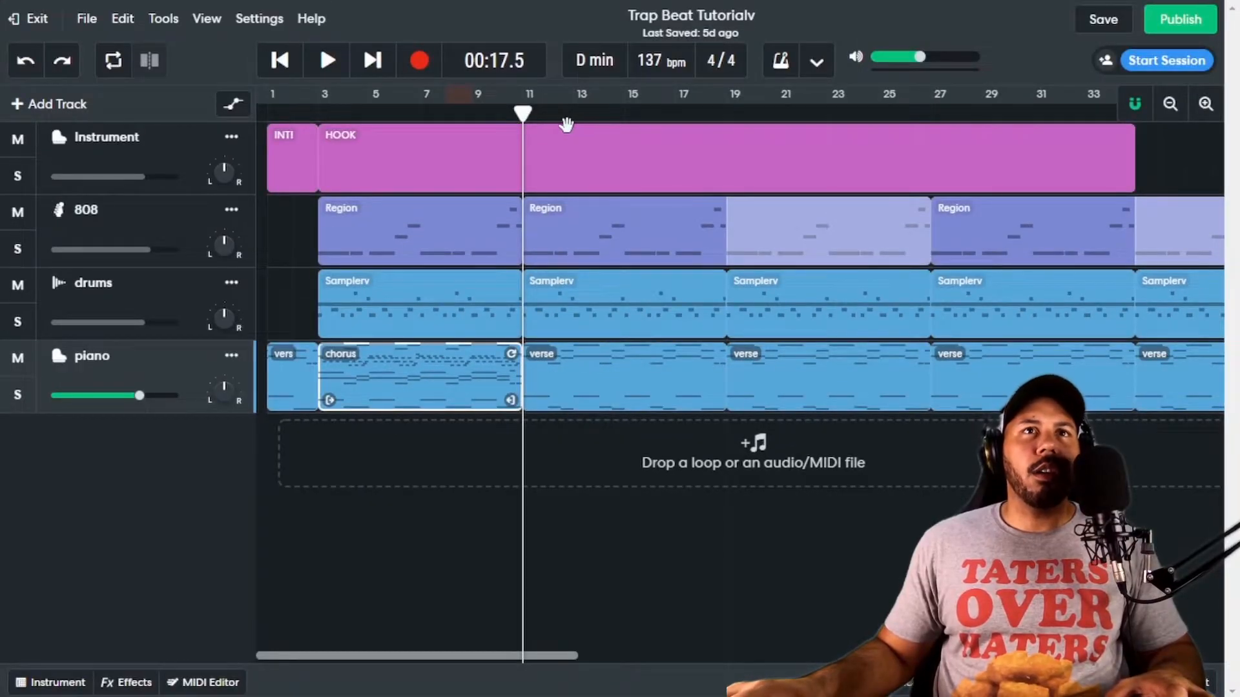
Step: Split HOOK at bar 11, remove the part after the split, and move the VERSE region to start at bar 11
{"action": "left_click", "coordinate": [545, 157]}
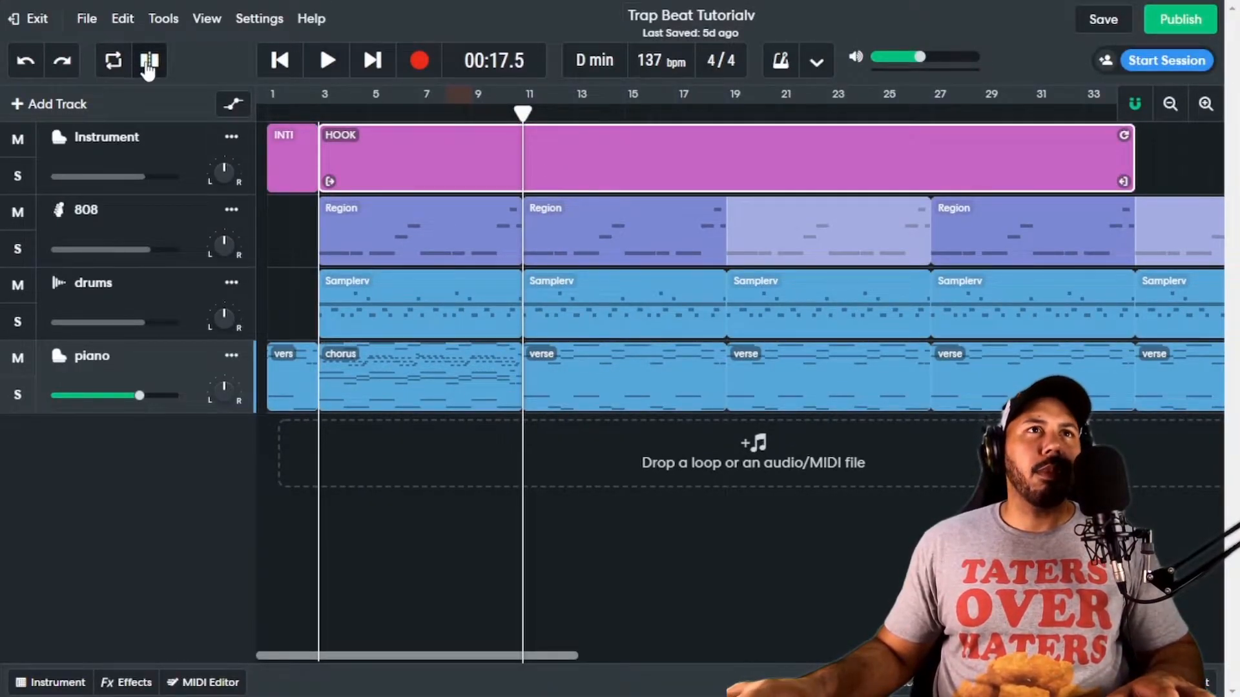
{"action": "left_click", "coordinate": [149, 62]}
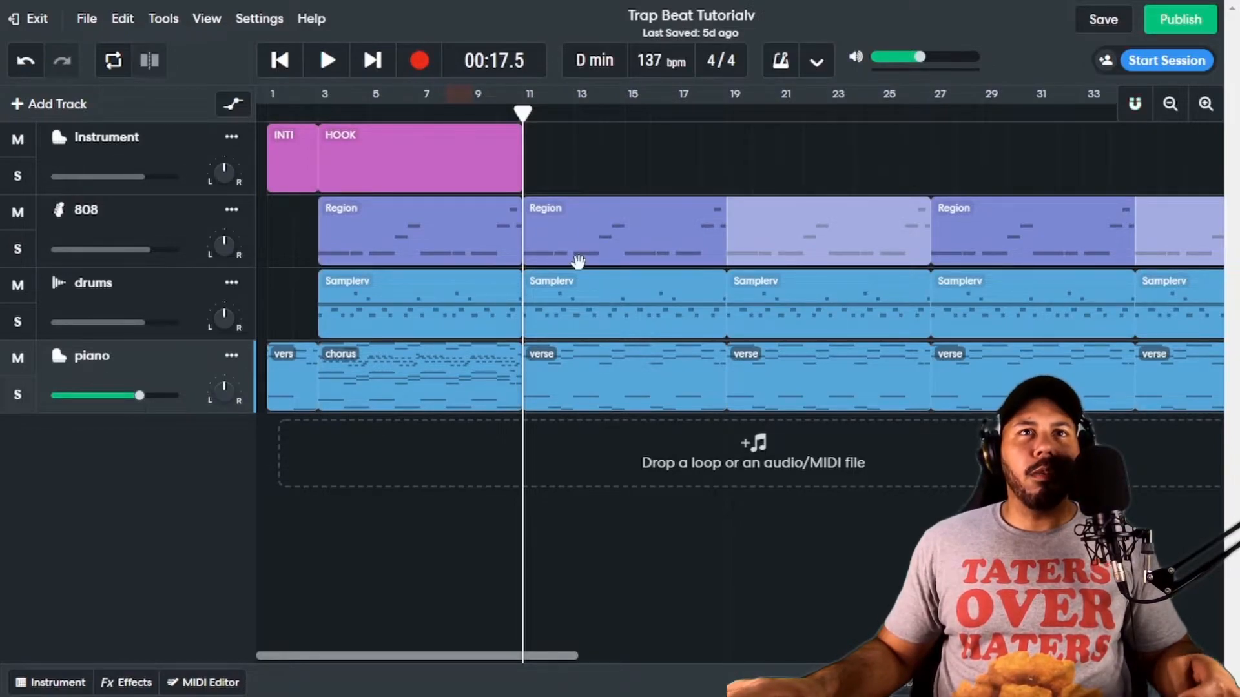
{"action": "scroll", "coordinate": [578, 262], "scroll_direction": "up", "scroll_amount": 1}
{"action": "scroll", "coordinate": [578, 262], "scroll_direction": "down", "scroll_amount": 3}
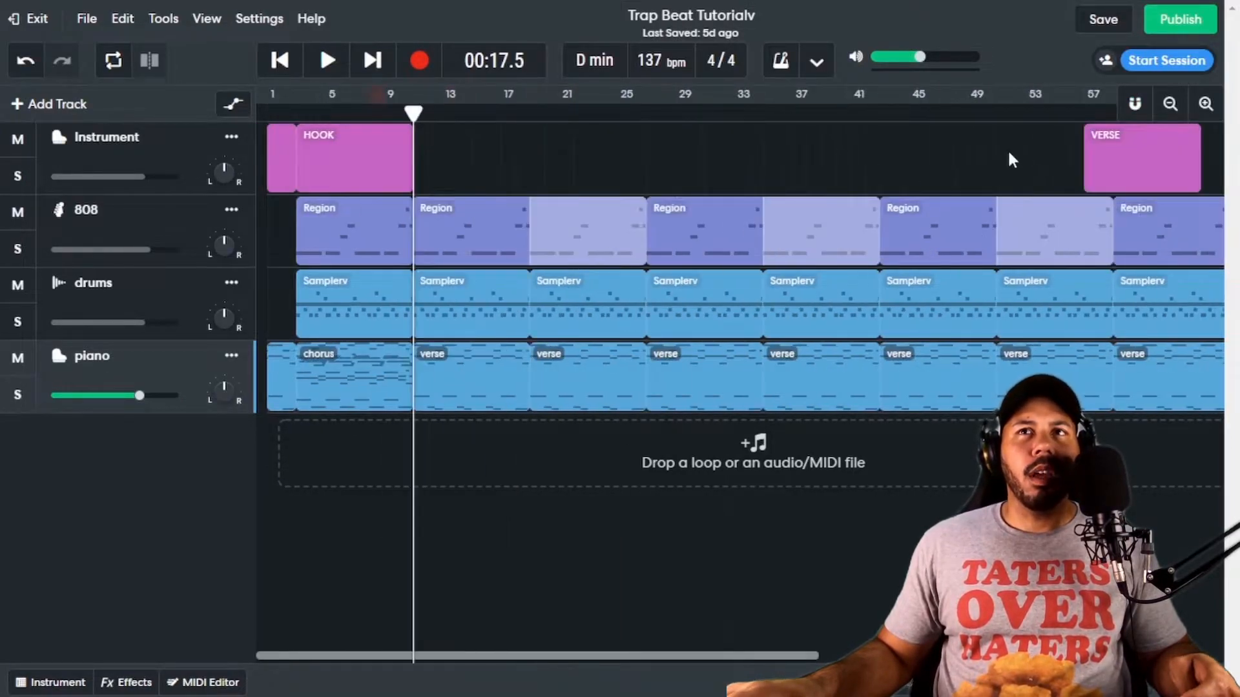
{"action": "left_click_drag", "start_coordinate": [1114, 157], "coordinate": [472, 183]}
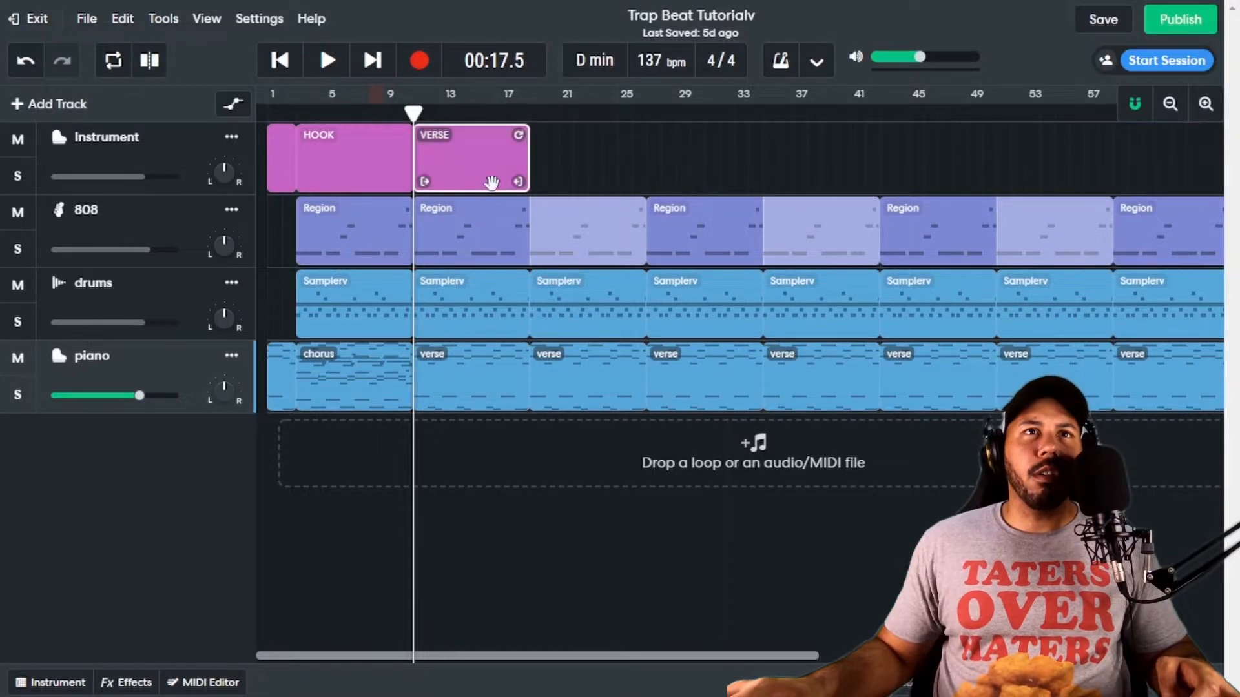
Step: Move the BRIDGE region to bar 19, directly after VERSE, and shorten it to end at bar 27
{"action": "scroll", "coordinate": [484, 295], "scroll_direction": "up", "scroll_amount": 1}
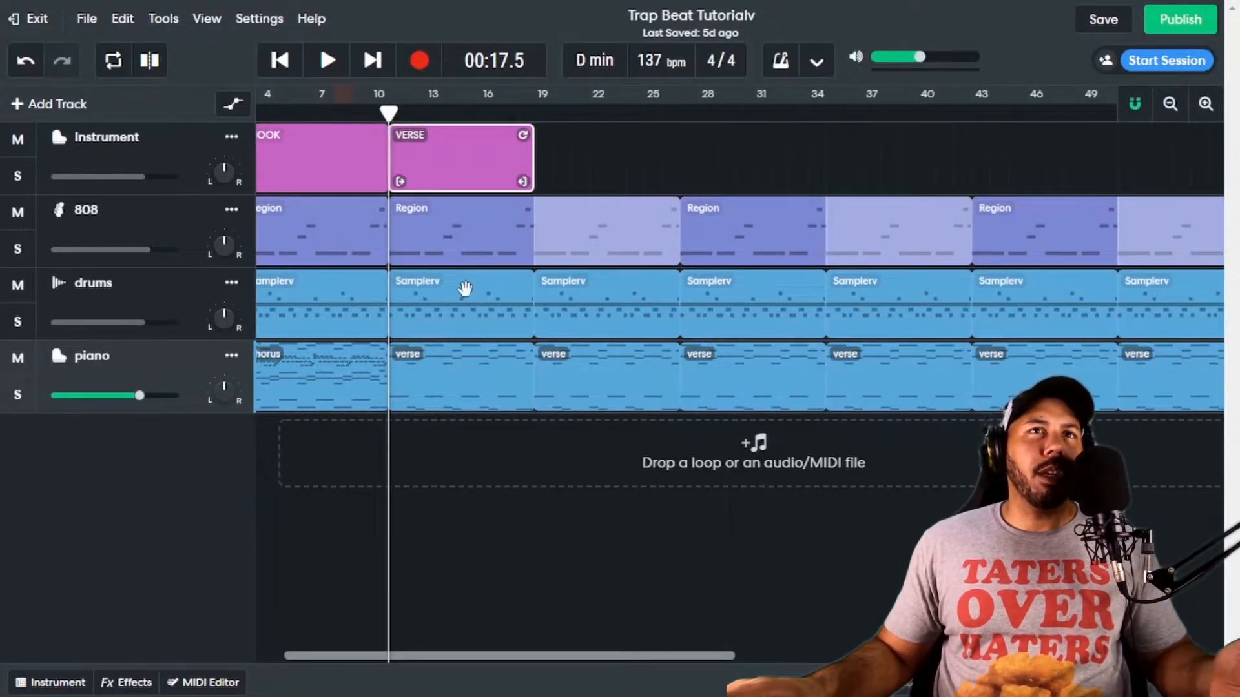
{"action": "left_click_drag", "start_coordinate": [522, 182], "coordinate": [651, 184]}
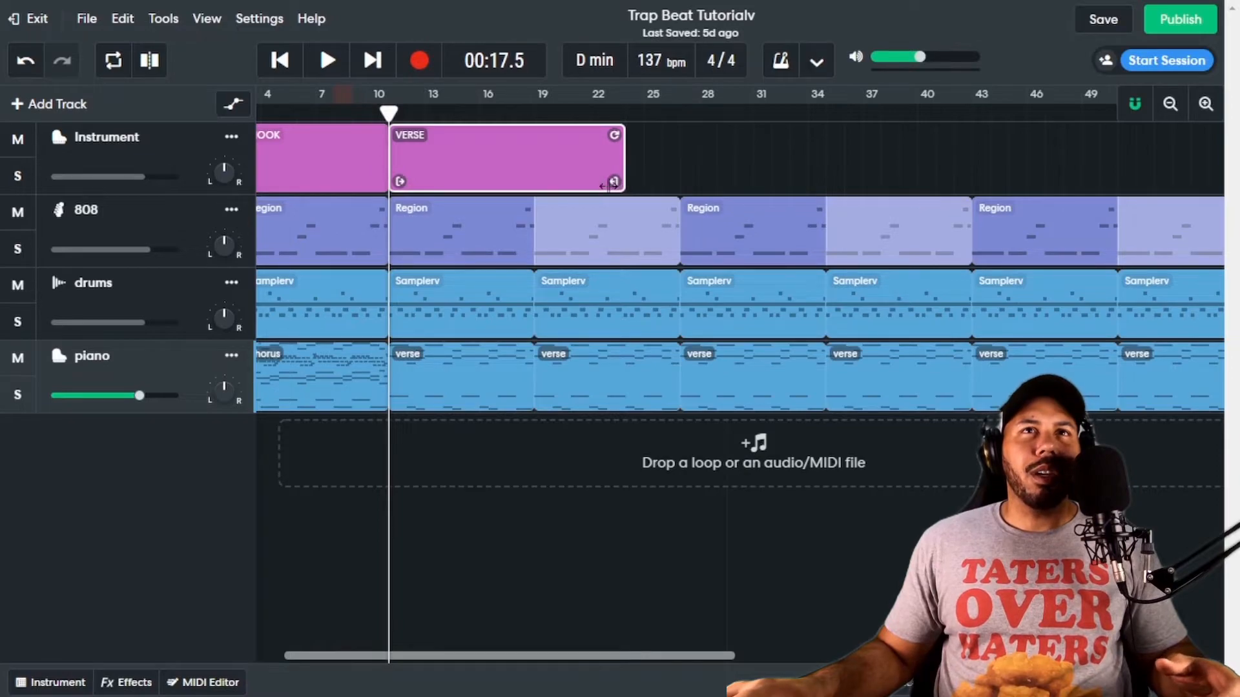
{"action": "scroll", "coordinate": [636, 208], "scroll_direction": "up", "scroll_amount": 1}
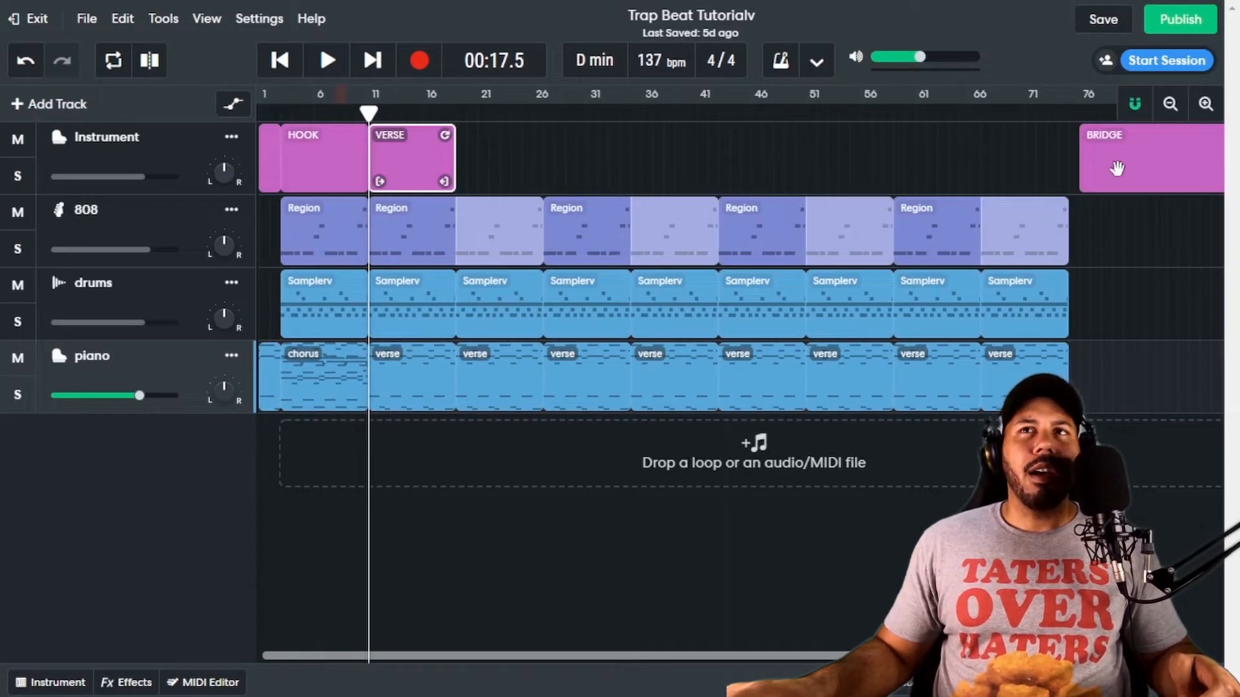
{"action": "left_click_drag", "start_coordinate": [1125, 174], "coordinate": [503, 175]}
{"action": "left_click_drag", "start_coordinate": [683, 183], "coordinate": [519, 184]}
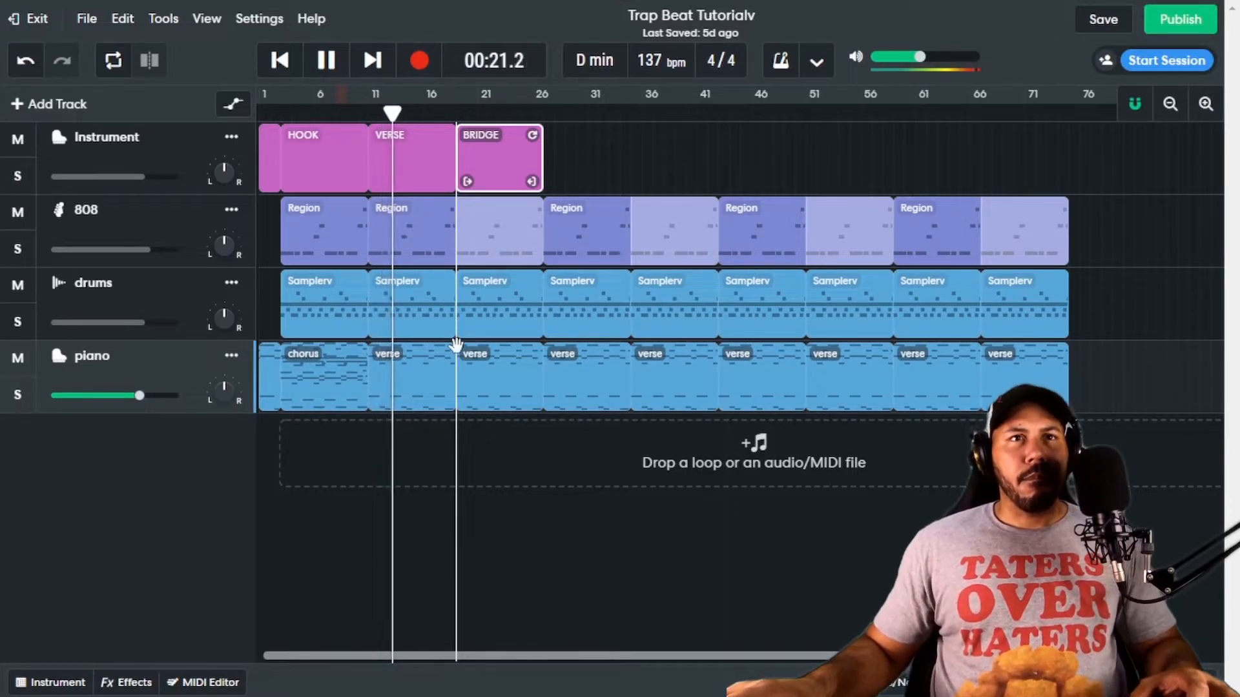
Step: Listen to the verse, move the BRIDGE region to start at bar 23, and lengthen VERSE to meet it
{"action": "scroll", "coordinate": [456, 346], "scroll_direction": "up", "scroll_amount": 2}
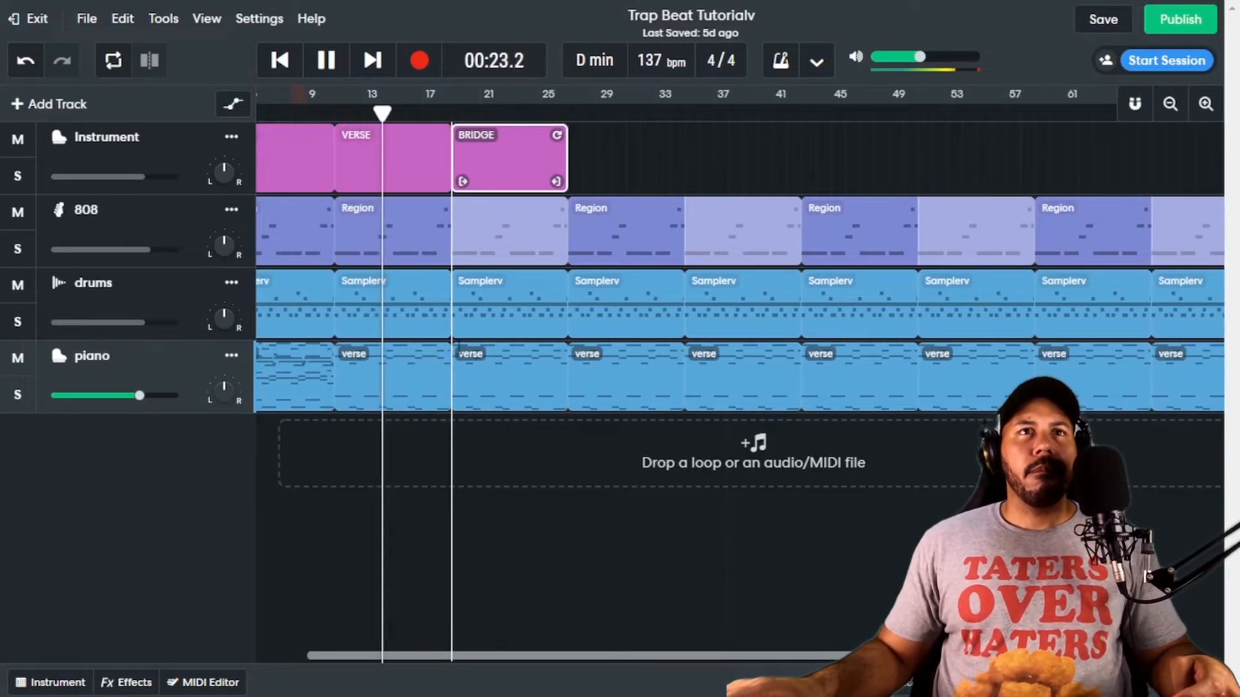
{"action": "scroll", "coordinate": [455, 352], "scroll_direction": "up", "scroll_amount": 4}
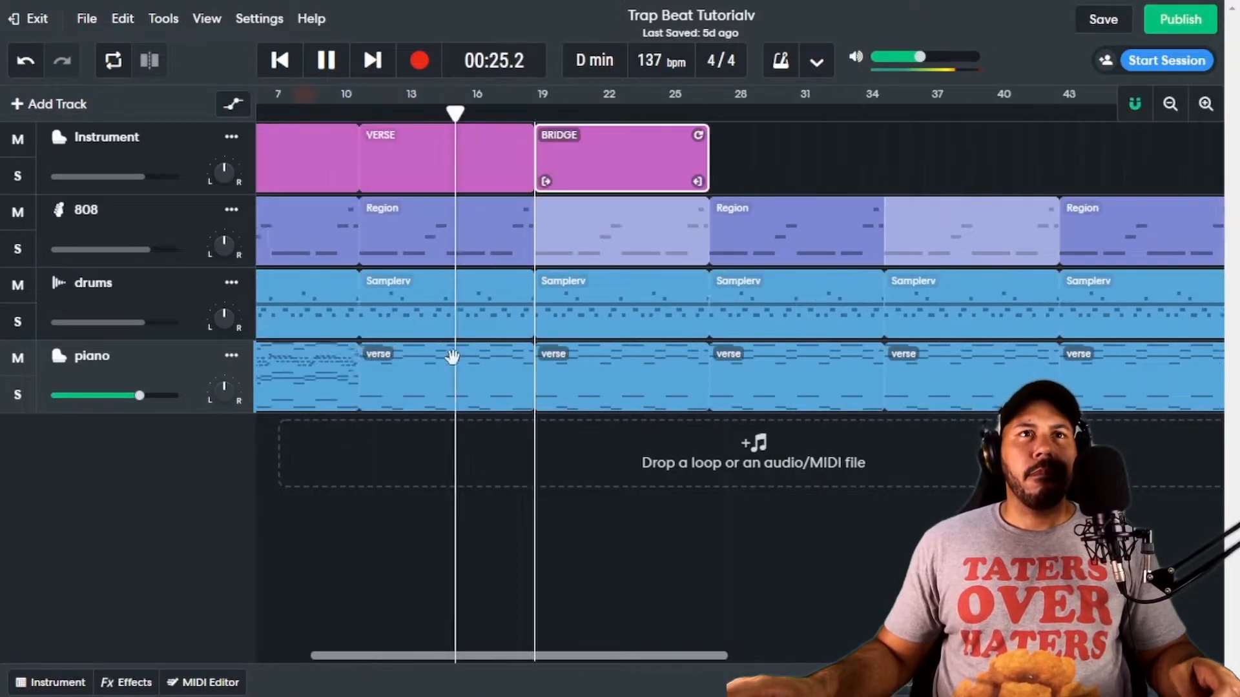
{"action": "scroll", "coordinate": [451, 357], "scroll_direction": "left", "scroll_amount": 3}
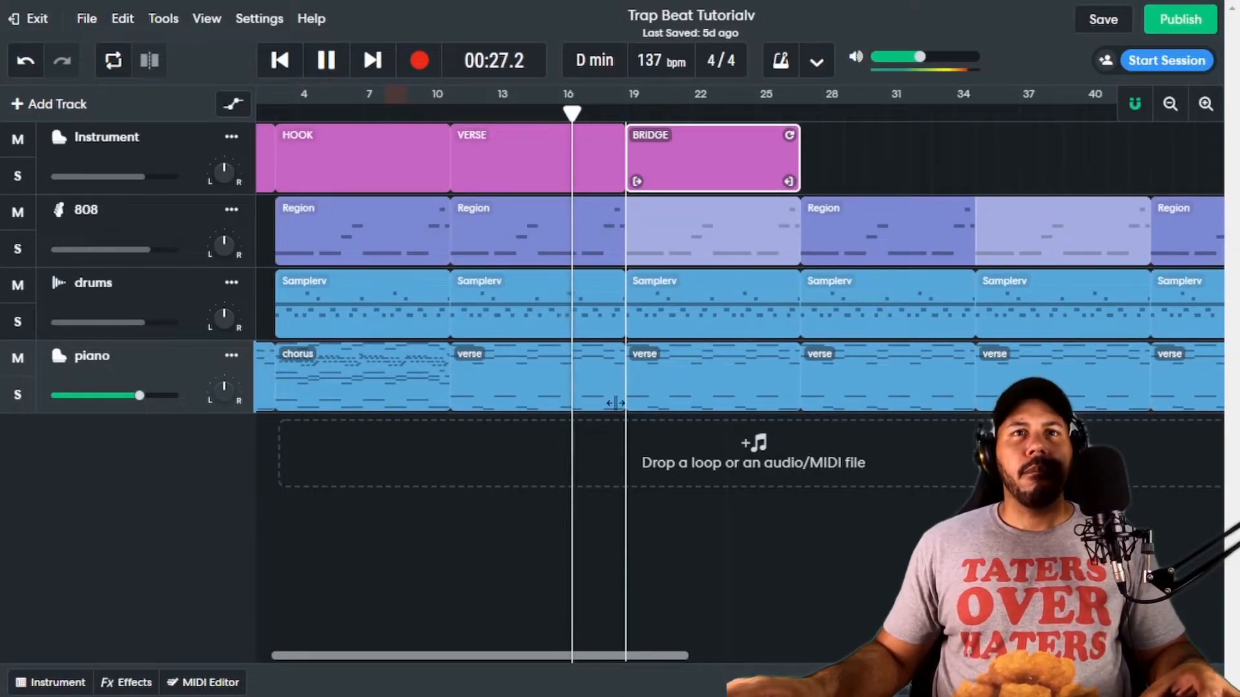
{"action": "scroll", "coordinate": [635, 222], "scroll_direction": "down", "scroll_amount": 3}
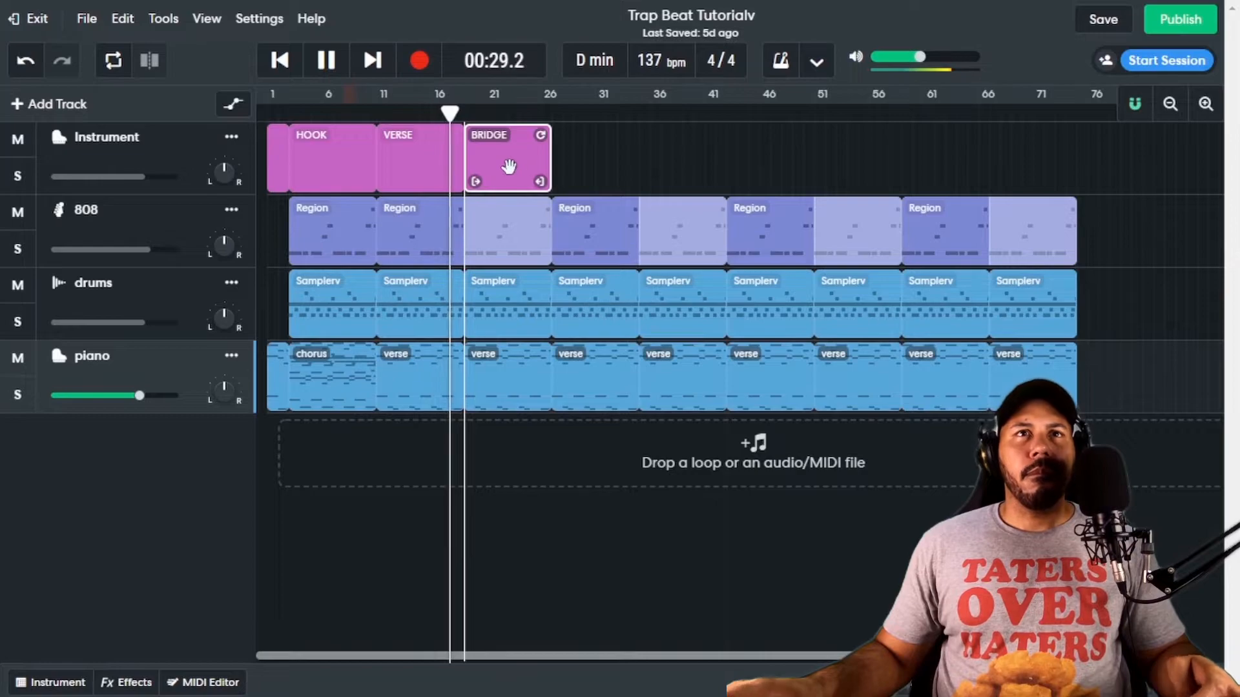
{"action": "scroll", "coordinate": [508, 167], "scroll_direction": "up", "scroll_amount": 6}
{"action": "left_click_drag", "start_coordinate": [484, 171], "coordinate": [559, 167]}
{"action": "left_click", "coordinate": [378, 162]}
{"action": "left_click_drag", "start_coordinate": [396, 181], "coordinate": [484, 181]}
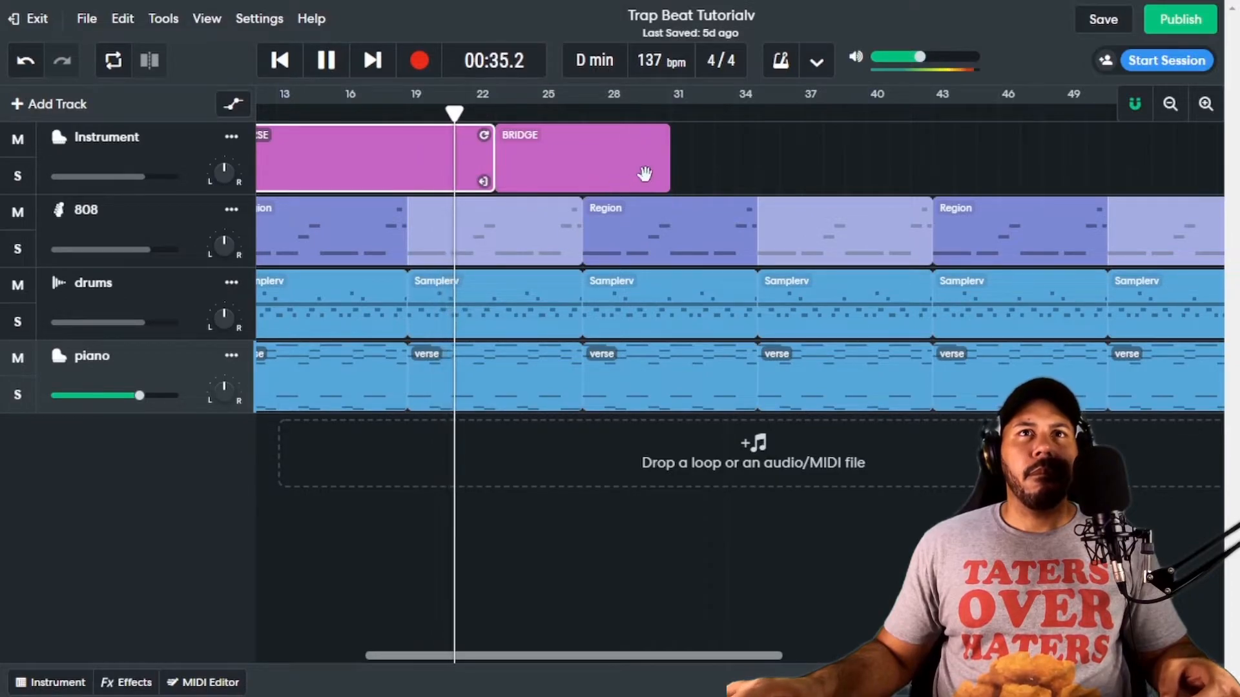
Step: Lengthen the VERSE region to end at bar 27 and move the BRIDGE region to start at bar 35
{"action": "left_click_drag", "start_coordinate": [554, 175], "coordinate": [634, 173]}
{"action": "left_click", "coordinate": [475, 171]}
{"action": "left_click_drag", "start_coordinate": [491, 181], "coordinate": [578, 182]}
{"action": "left_click_drag", "start_coordinate": [657, 172], "coordinate": [814, 172]}
Step: Try dropping the drums region between bars 27 and 35 during playback, then stop
{"action": "left_click", "coordinate": [648, 177]}
{"action": "left_click", "coordinate": [641, 225]}
{"action": "left_click", "coordinate": [647, 315]}
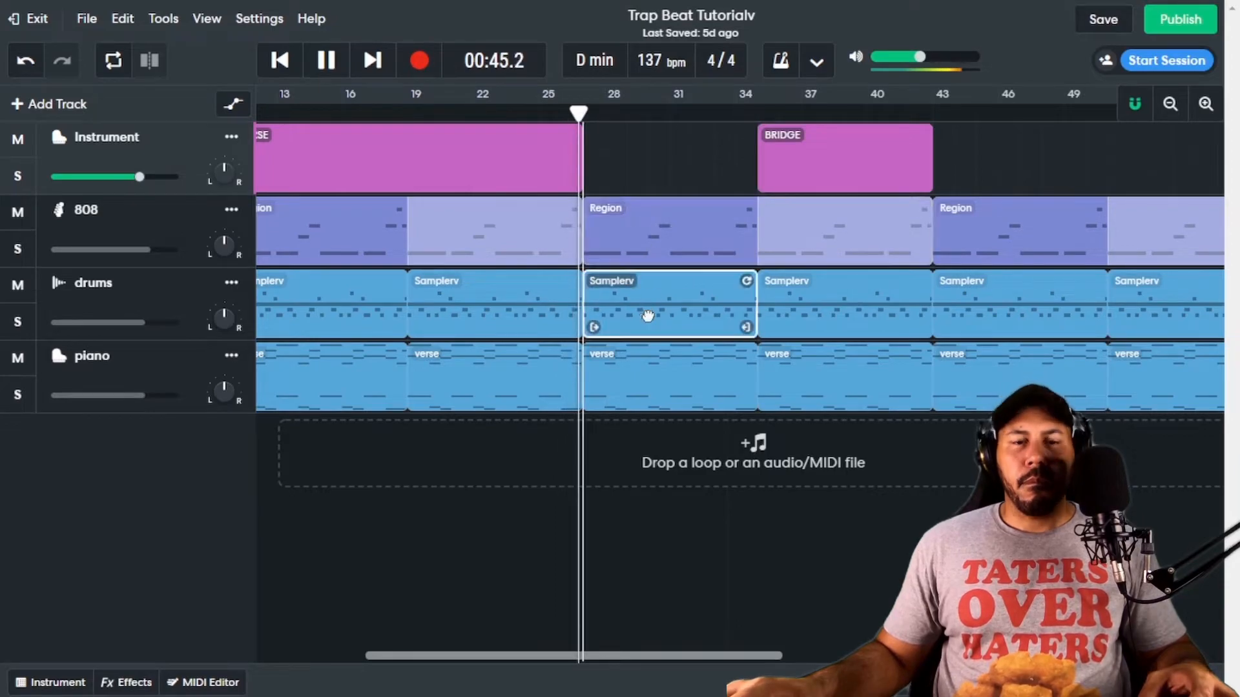
{"action": "key", "text": "Delete"}
{"action": "left_click", "coordinate": [648, 317]}
{"action": "key", "text": "space"}
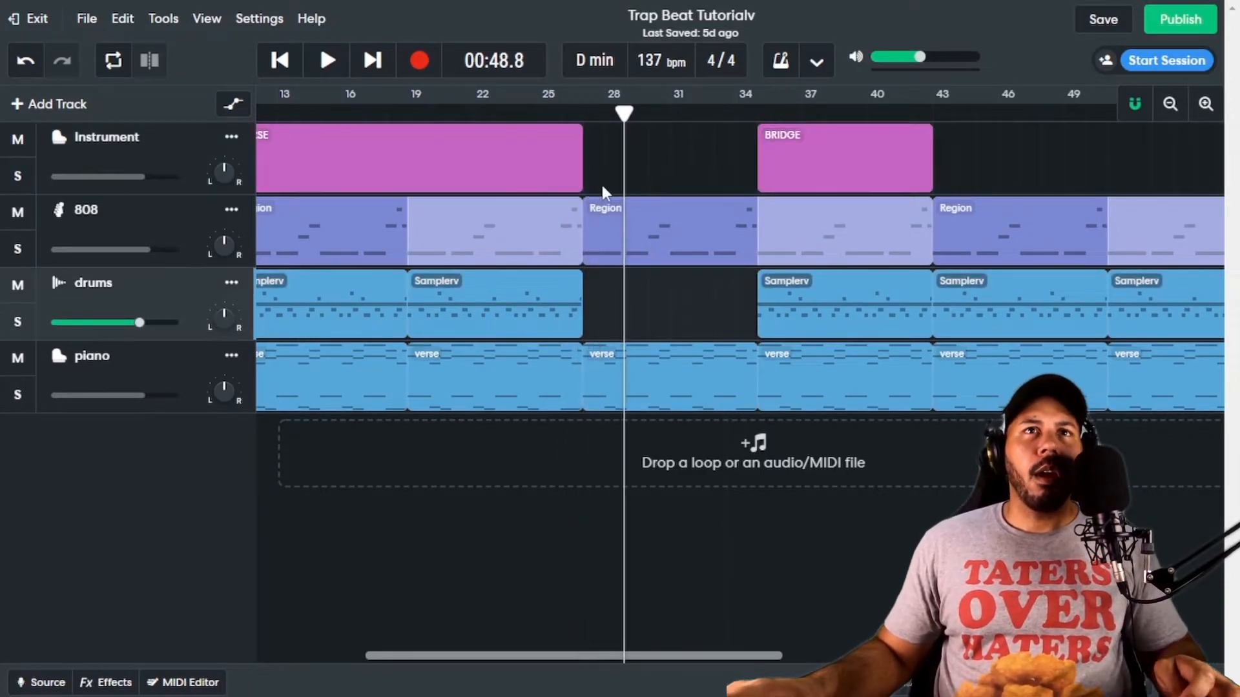
Step: Try lengthening the VERSE region to bar 35 and set the playhead just before bar 25
{"action": "left_click", "coordinate": [570, 166]}
{"action": "left_click_drag", "start_coordinate": [574, 183], "coordinate": [741, 187]}
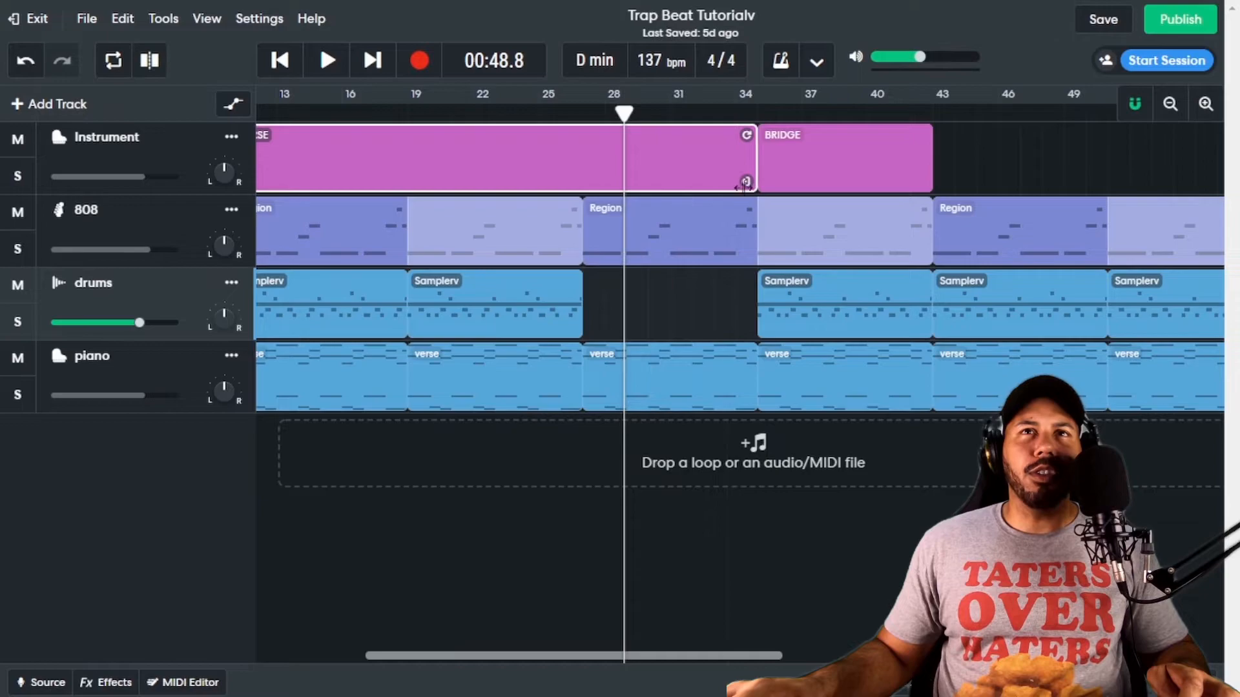
{"action": "left_click", "coordinate": [539, 113]}
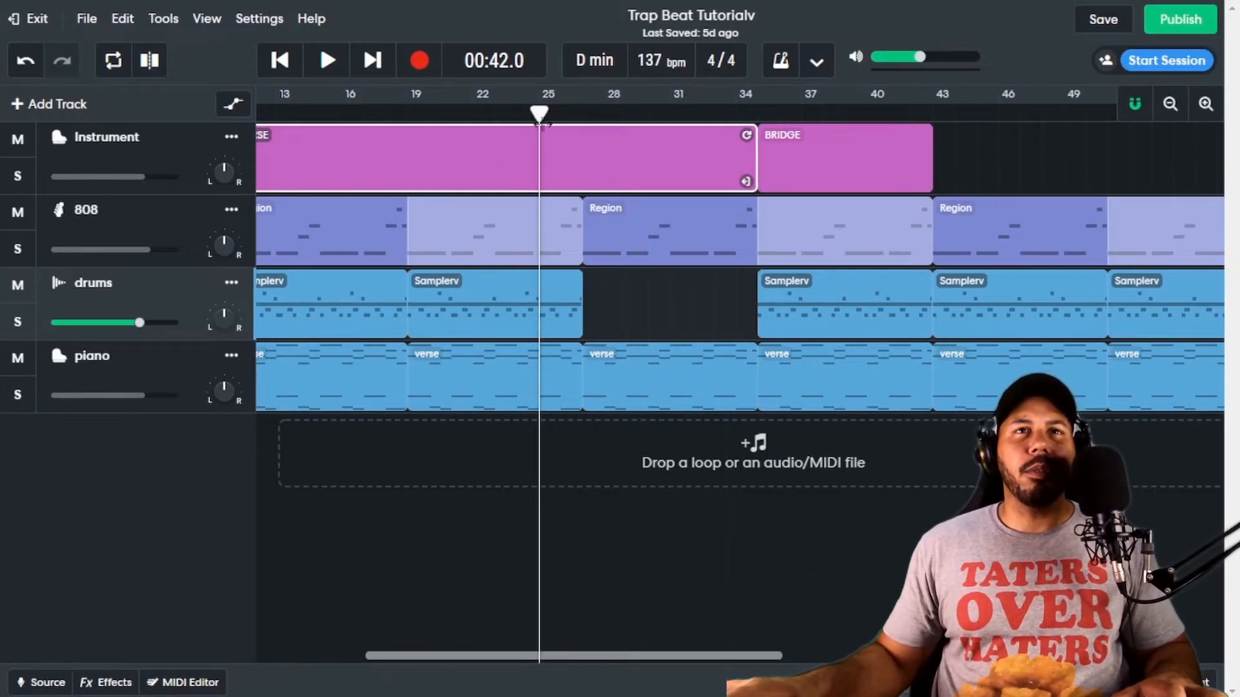
Step: Undo the VERSE lengthening and the deletion of the drums region at bar 27
{"action": "key", "text": "ctrl+z"}
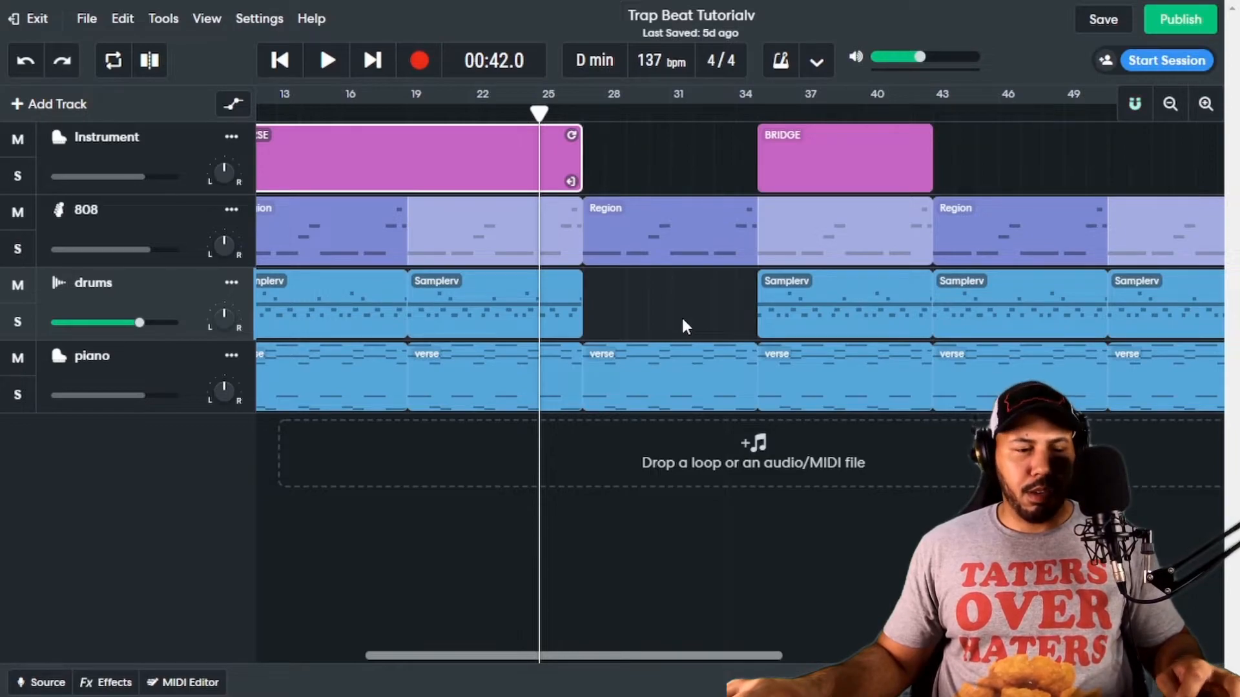
{"action": "key", "text": "ctrl+z"}
{"action": "key", "text": "ctrl+z"}
Step: Lengthen the VERSE region to end at bar 35, where the BRIDGE region starts
{"action": "left_click_drag", "start_coordinate": [778, 155], "coordinate": [804, 155]}
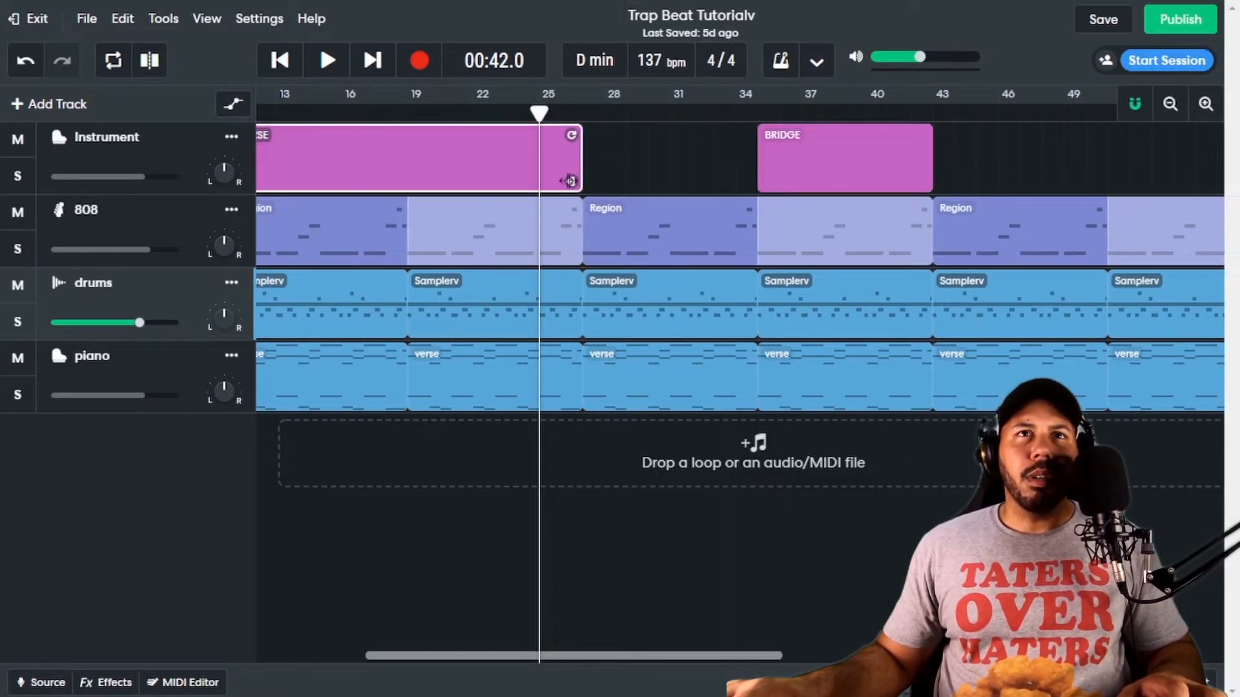
{"action": "left_click_drag", "start_coordinate": [569, 181], "coordinate": [744, 179]}
Step: Trim the looped 808 region at bar 27 to eight bars and move it to bar 35, leaving bars 27 to 35 without 808
{"action": "left_click", "coordinate": [652, 239]}
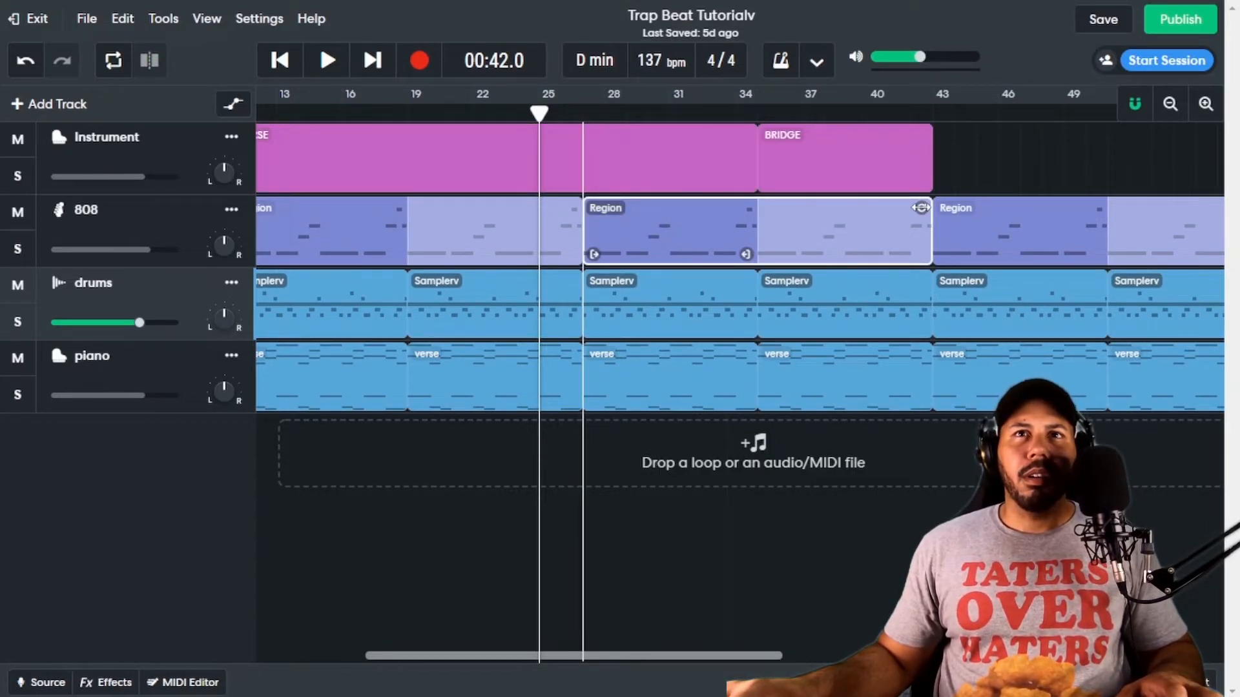
{"action": "left_click_drag", "start_coordinate": [920, 207], "coordinate": [739, 213]}
{"action": "left_click_drag", "start_coordinate": [637, 216], "coordinate": [821, 218]}
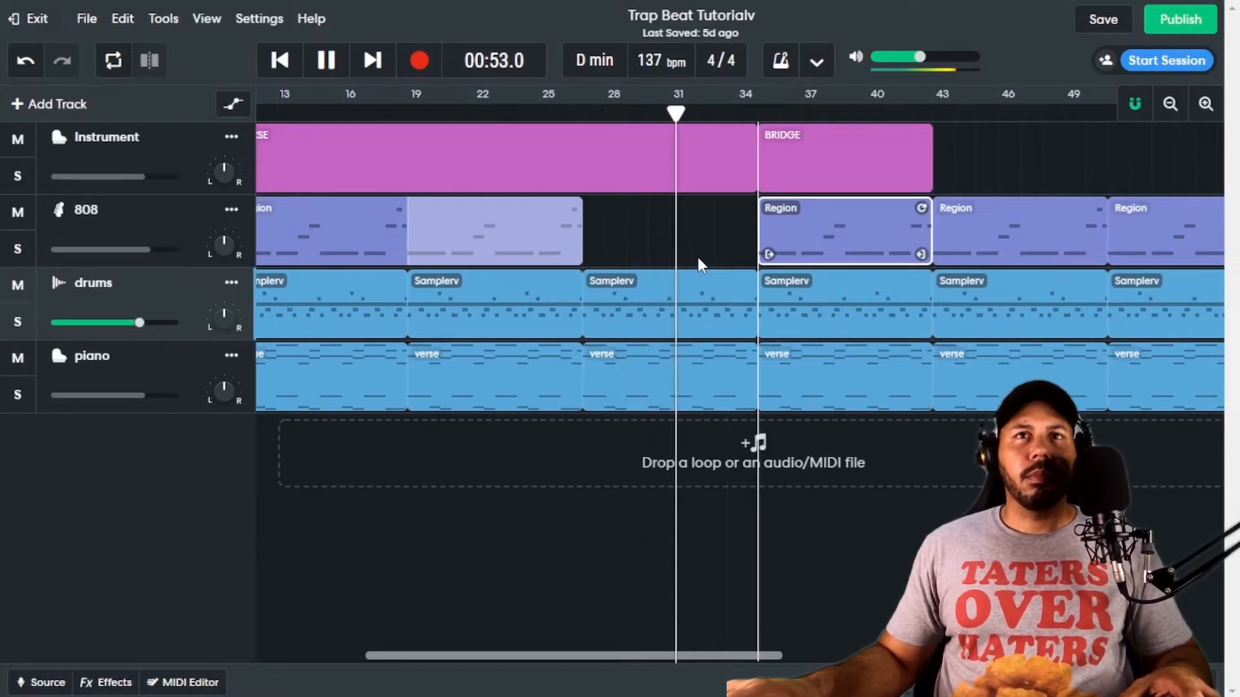
Step: Delete the drums region under the BRIDGE, leaving bars 35 to 43 without drums, and stop playback
{"action": "scroll", "coordinate": [690, 253], "scroll_direction": "right", "scroll_amount": 2}
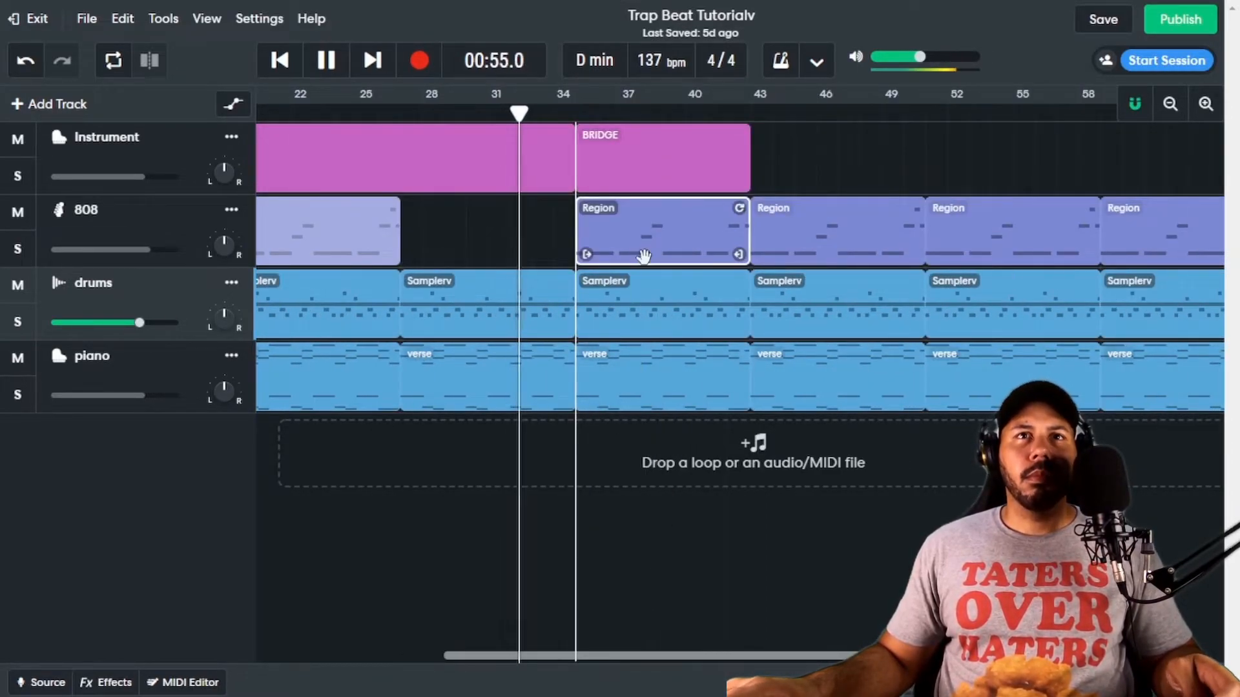
{"action": "left_click", "coordinate": [784, 158]}
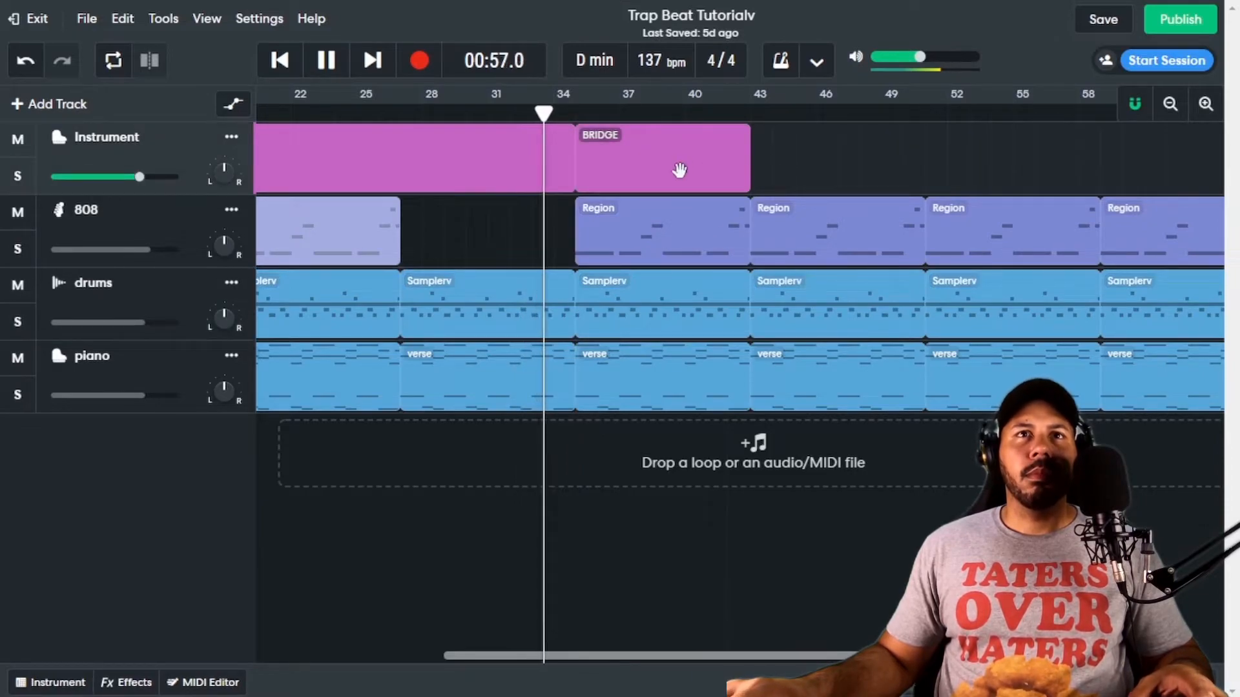
{"action": "left_click", "coordinate": [641, 285]}
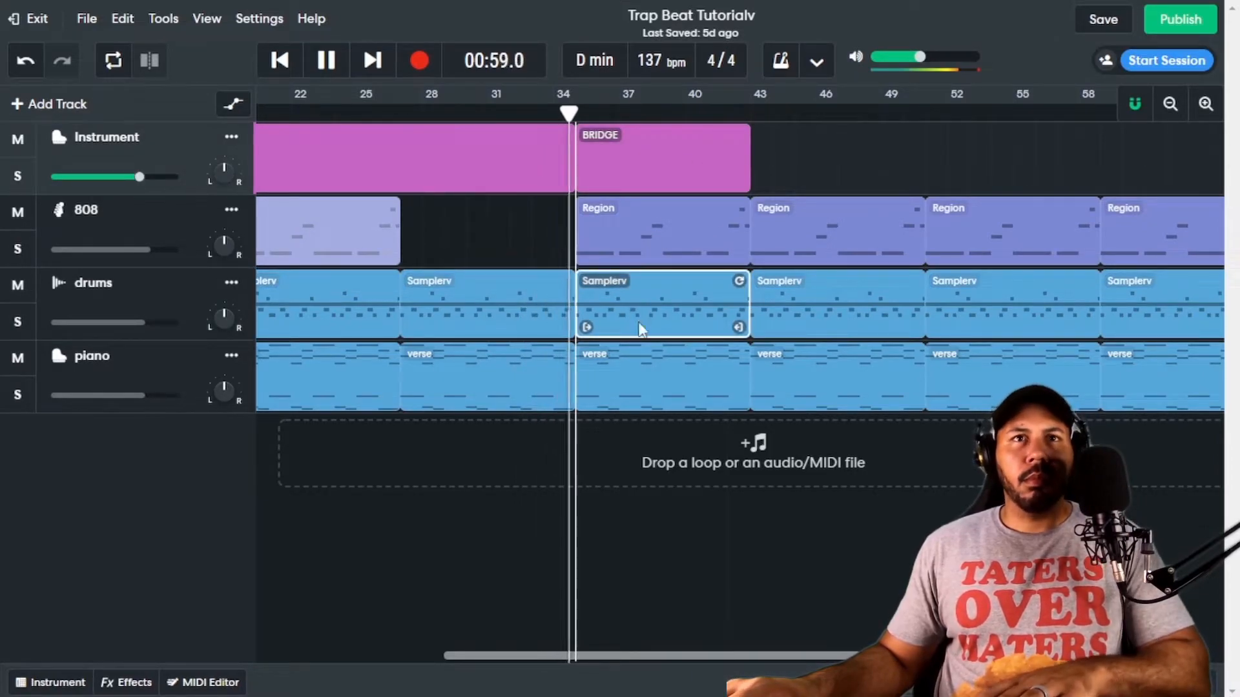
{"action": "key", "text": "Delete"}
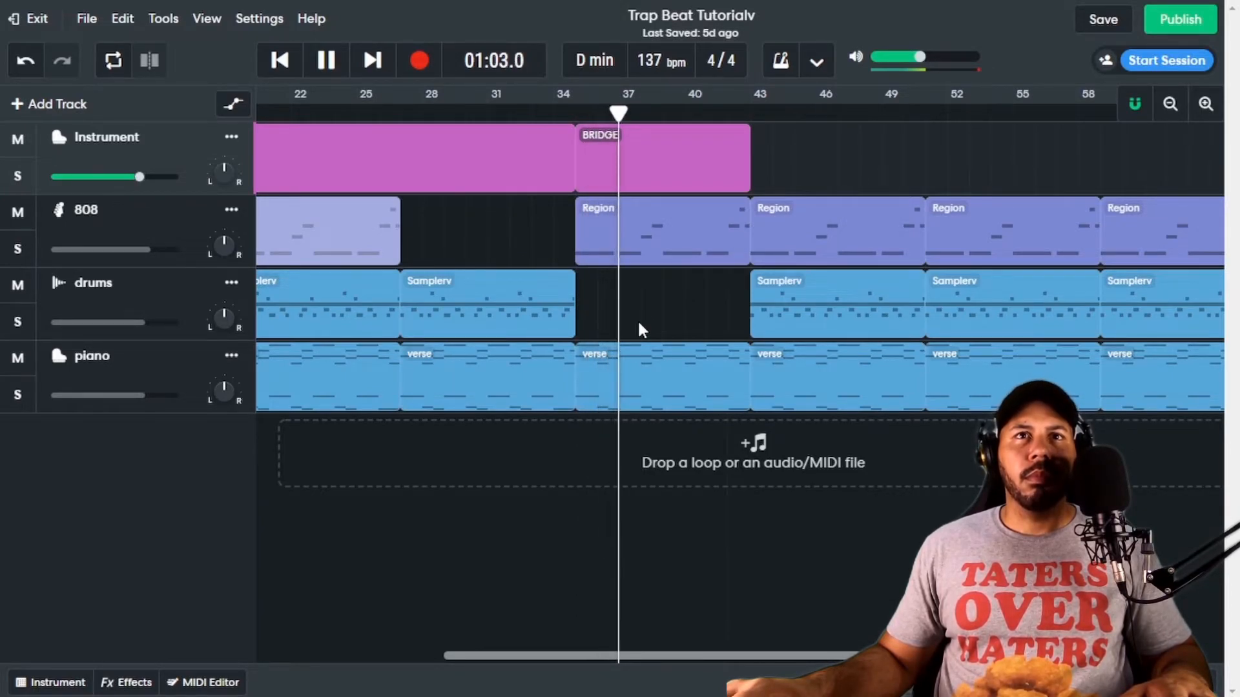
{"action": "key", "text": "space"}
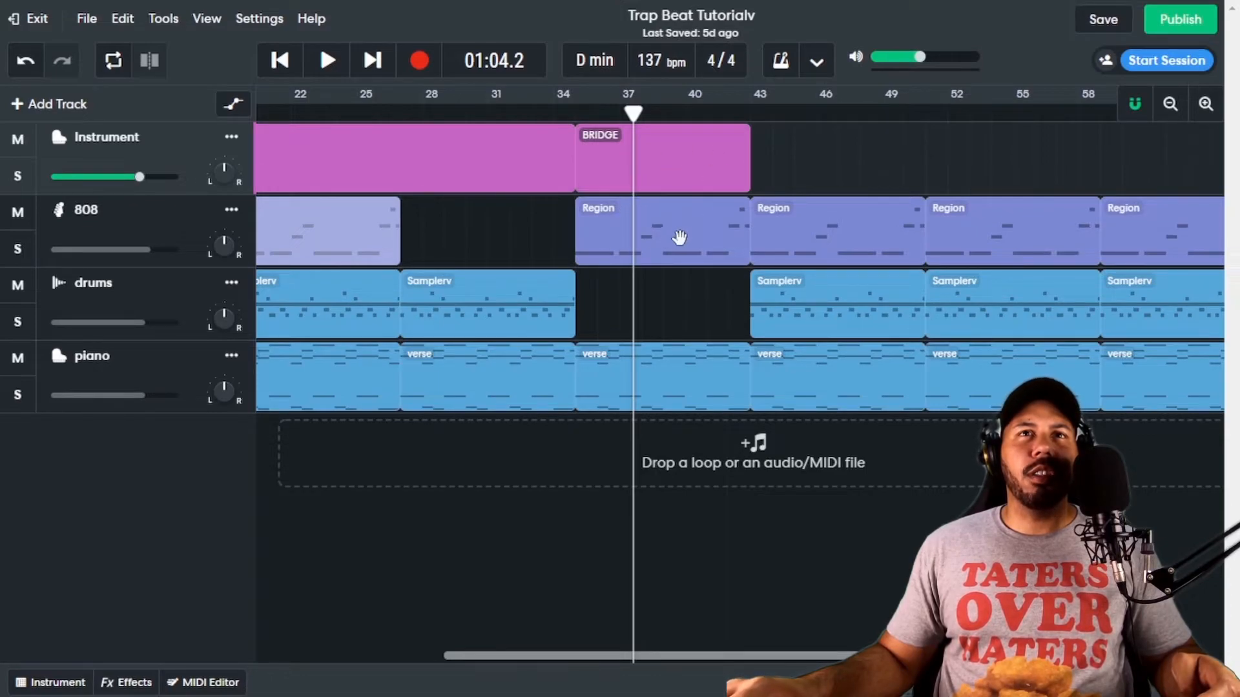
Step: Delete the verse piano region at bar 43 and copy the HOOK region and first chorus piano region to that bar
{"action": "left_click", "coordinate": [803, 307]}
{"action": "left_click", "coordinate": [825, 390]}
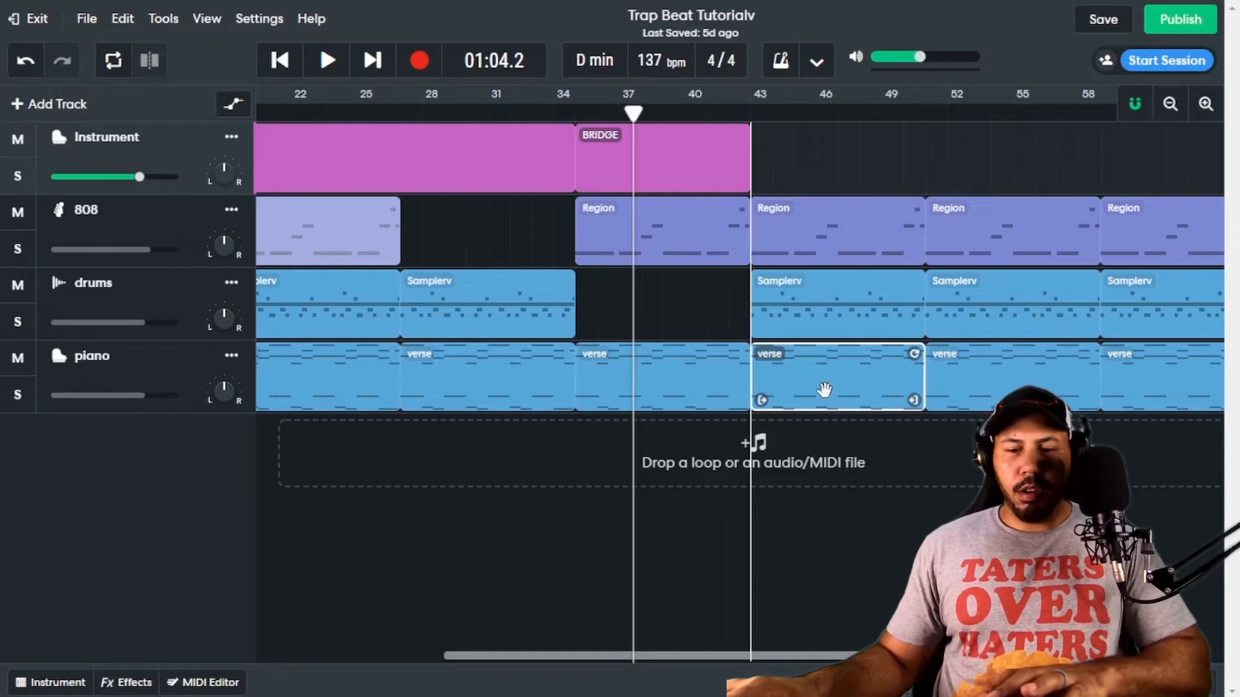
{"action": "key", "text": "Delete"}
{"action": "scroll", "coordinate": [805, 184], "scroll_direction": "down", "scroll_amount": 2}
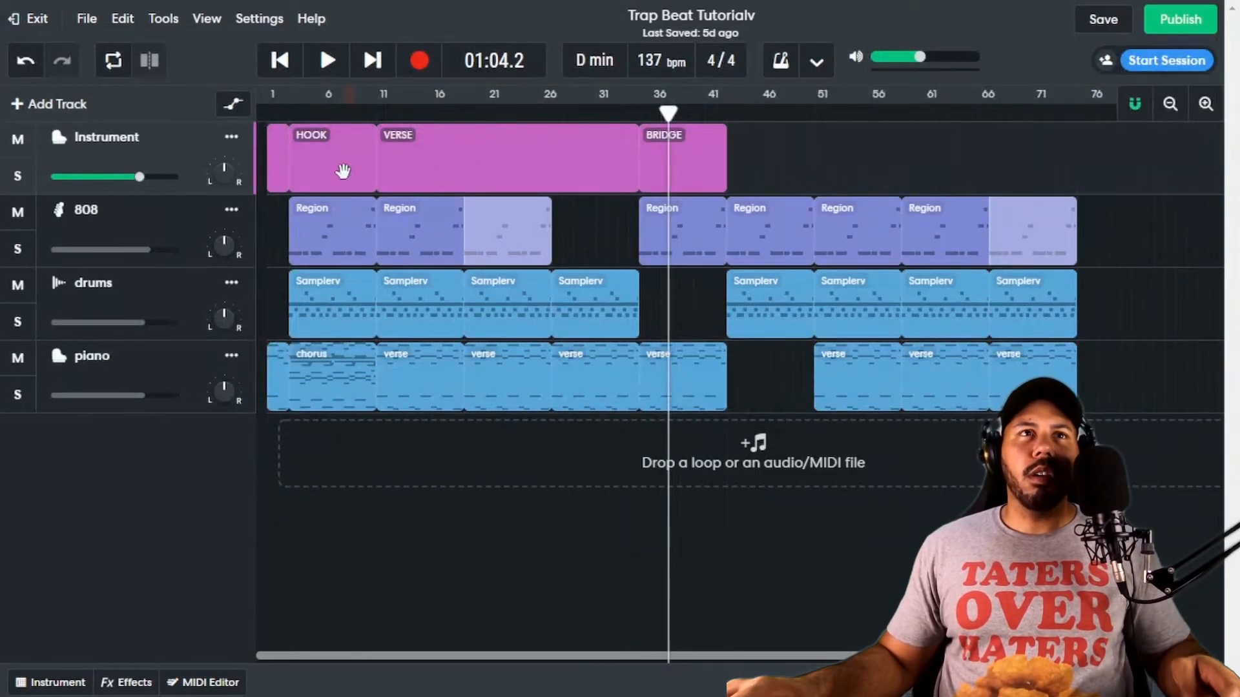
{"action": "left_click_drag", "start_coordinate": [325, 175], "coordinate": [761, 174]}
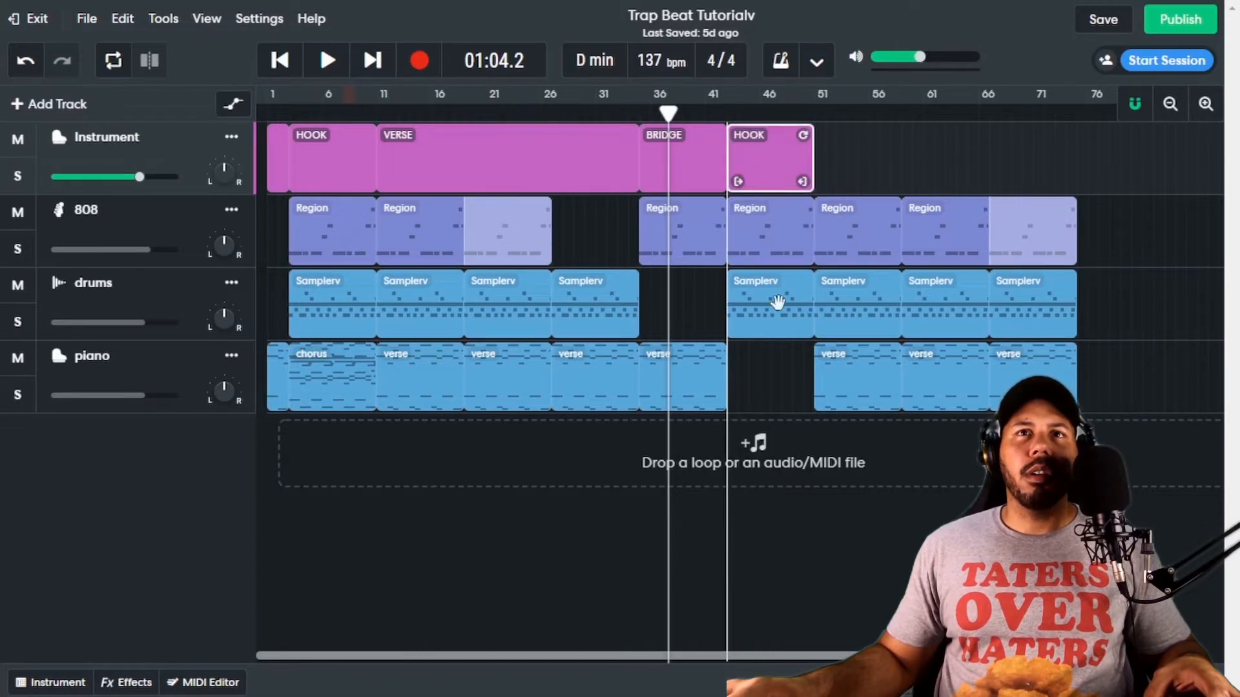
{"action": "left_click_drag", "start_coordinate": [314, 385], "coordinate": [759, 388]}
Step: Delete all 808, drums and piano regions after bar 51 and play back the bridge and second hook
{"action": "left_click_drag", "start_coordinate": [852, 139], "coordinate": [1007, 375]}
{"action": "key", "text": "Delete"}
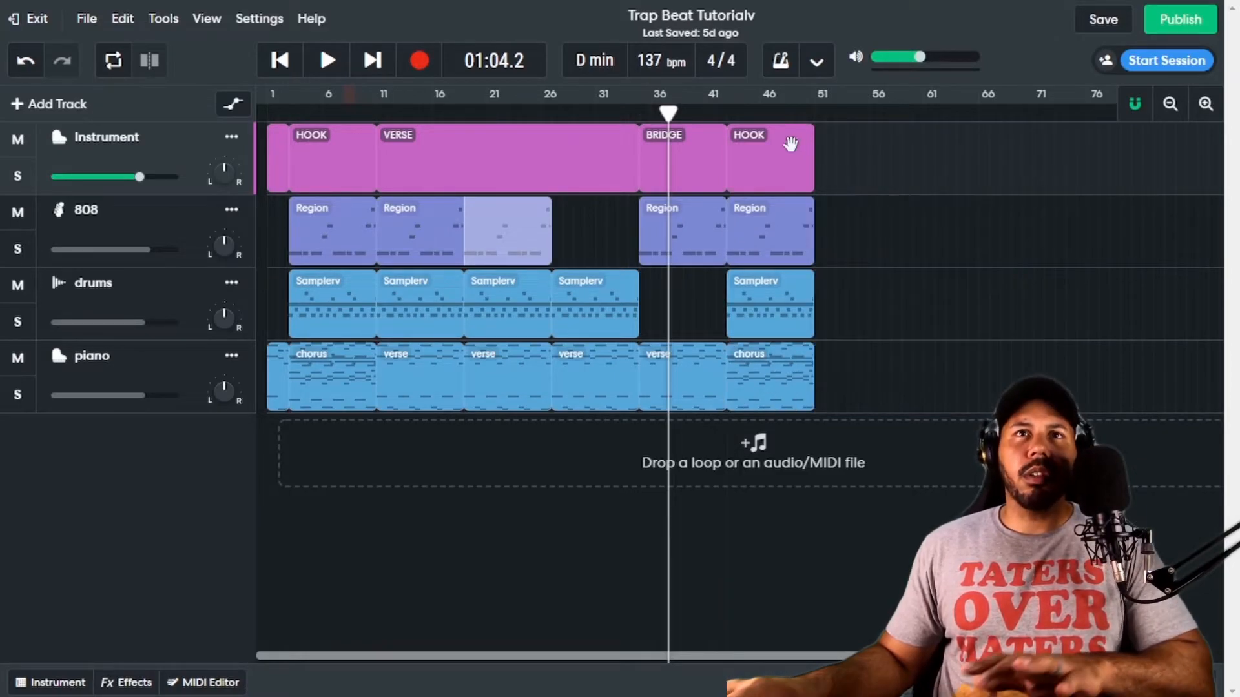
{"action": "left_click", "coordinate": [727, 114]}
{"action": "key", "text": "space"}
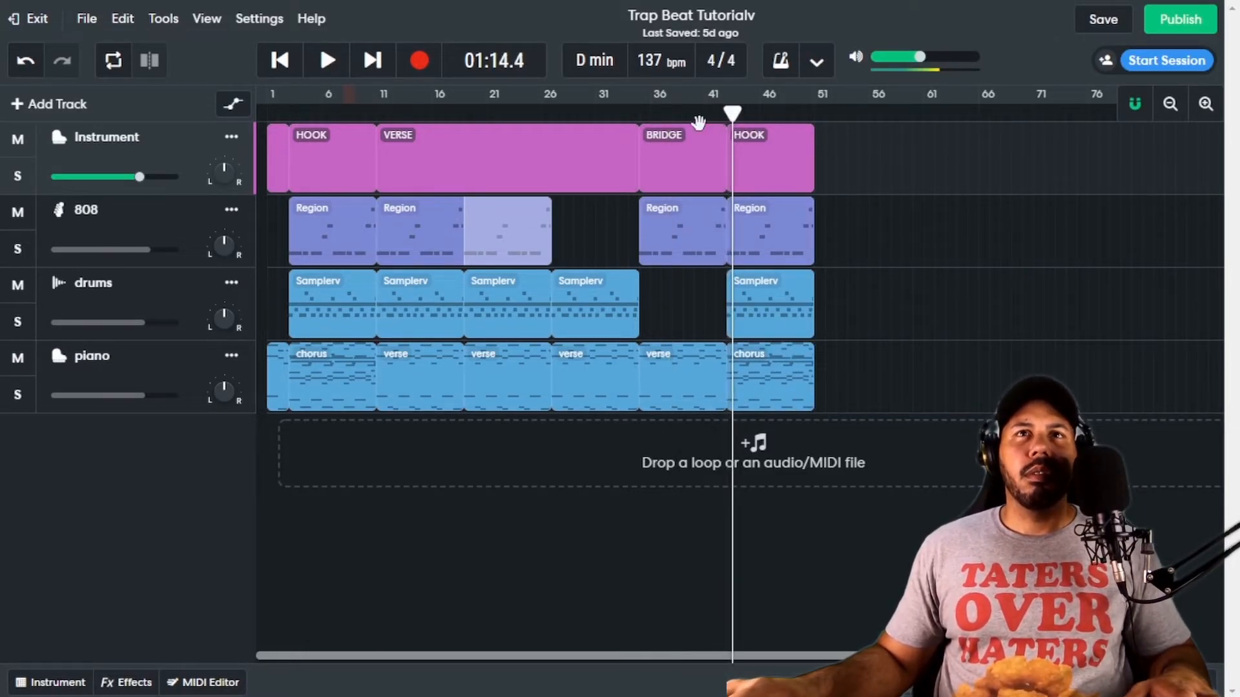
{"action": "left_click", "coordinate": [639, 114]}
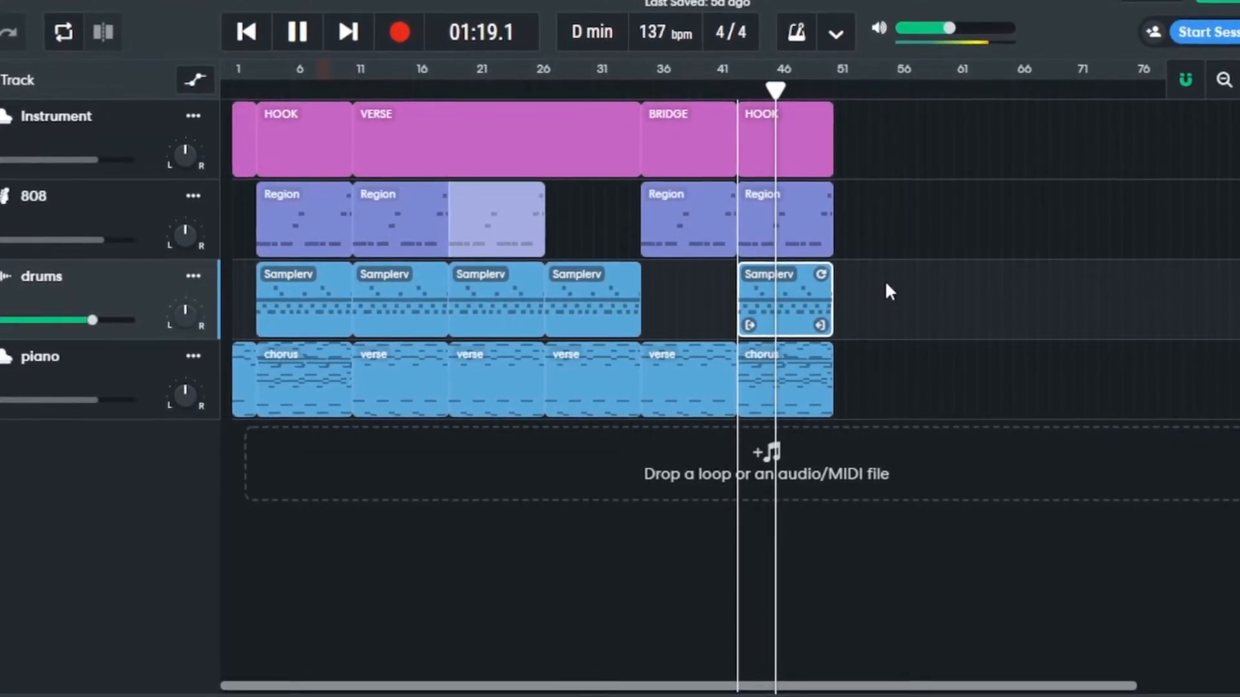
{"action": "scroll", "coordinate": [884, 285], "scroll_direction": "up", "scroll_amount": 2}
{"action": "scroll", "coordinate": [892, 284], "scroll_direction": "down", "scroll_amount": 2}
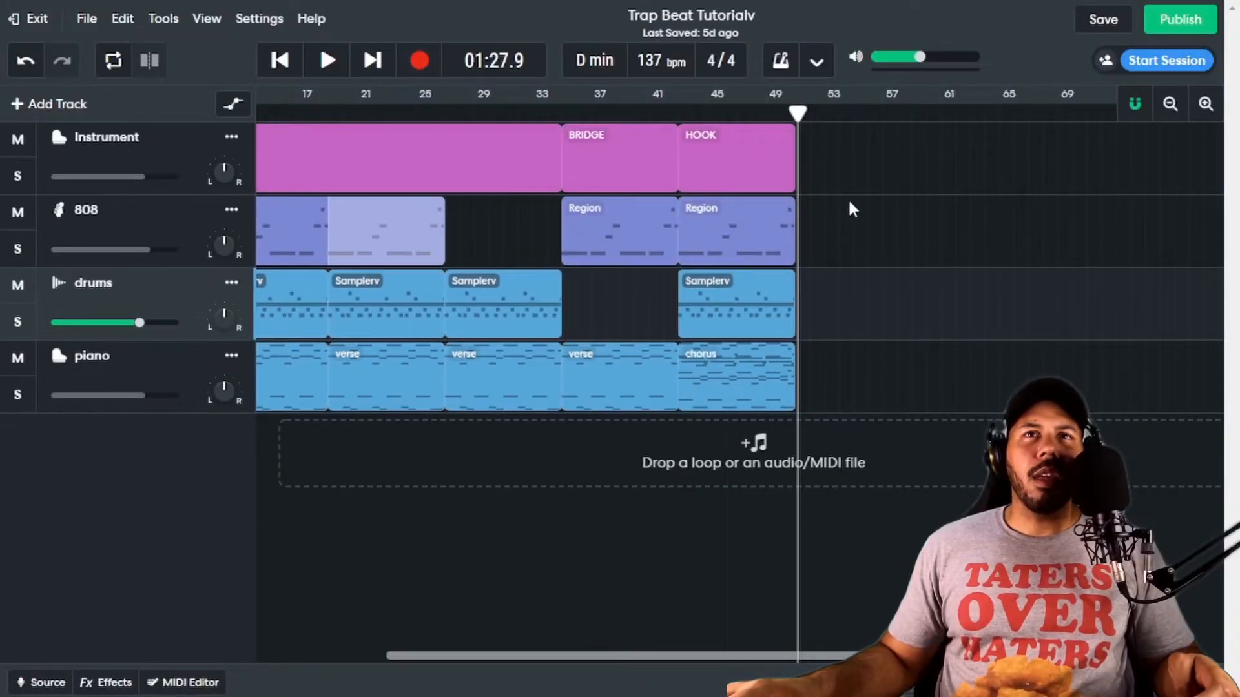
Step: Lengthen the second HOOK region to about bar 57 and copy its chorus piano region to bar 51
{"action": "left_click", "coordinate": [788, 153]}
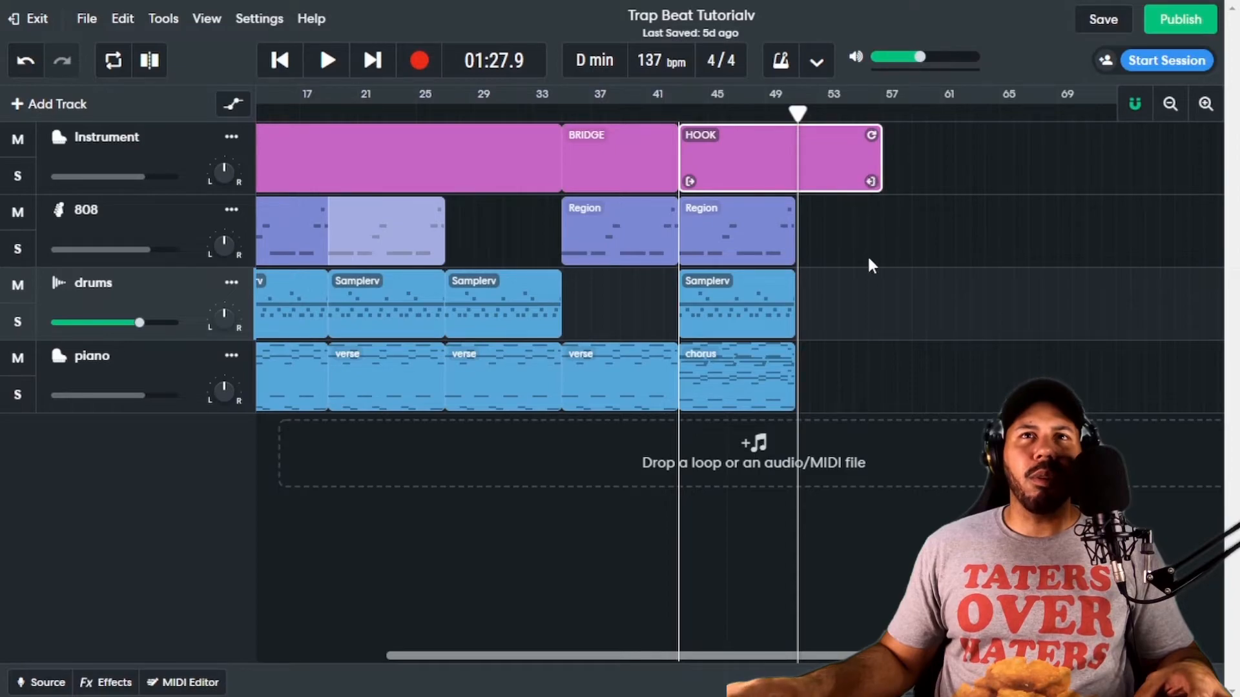
{"action": "left_click", "coordinate": [768, 249]}
{"action": "left_click", "coordinate": [724, 400]}
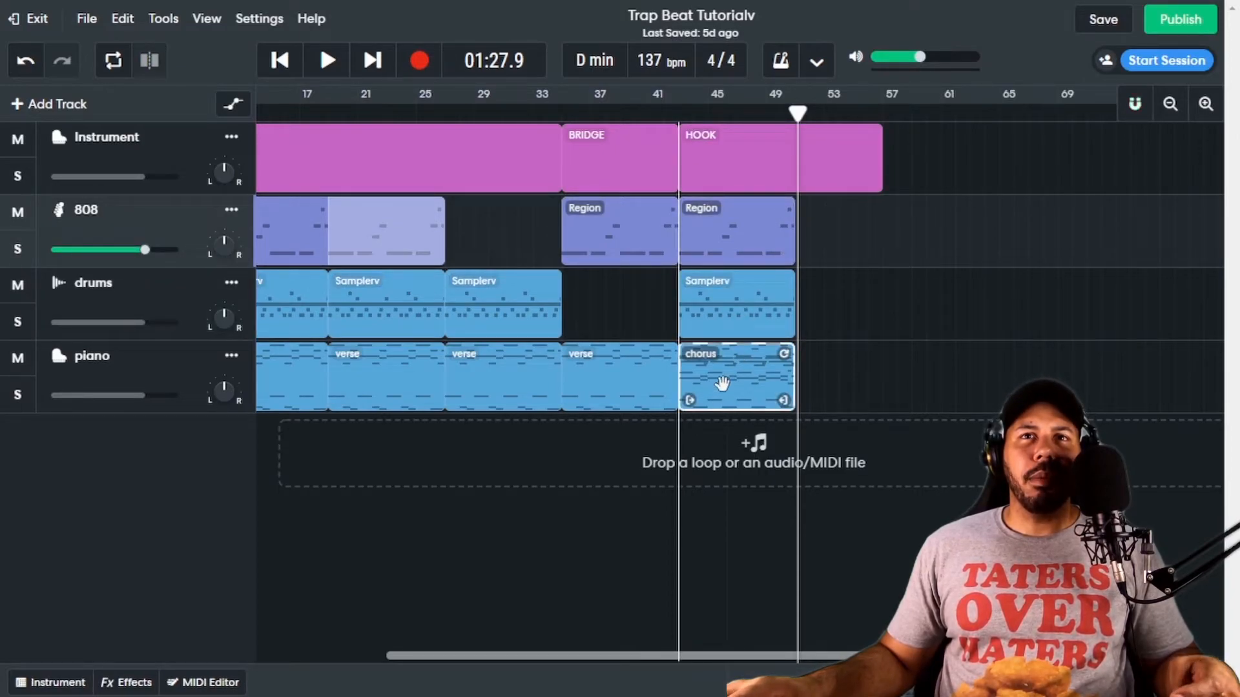
{"action": "left_click_drag", "start_coordinate": [724, 383], "coordinate": [834, 357]}
Step: Lengthen the second HOOK region to bar 59, where the copied chorus piano ends, and play back from about bar 49
{"action": "left_click_drag", "start_coordinate": [780, 114], "coordinate": [751, 114]}
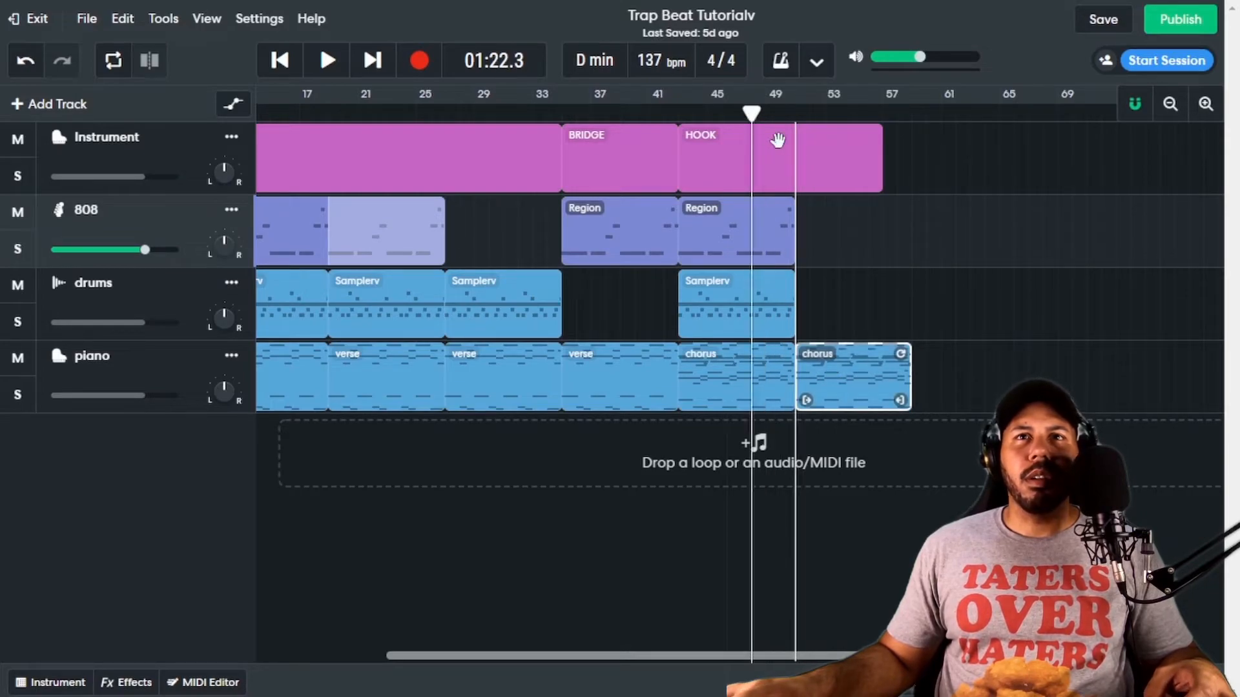
{"action": "left_click", "coordinate": [774, 115]}
{"action": "scroll", "coordinate": [914, 274], "scroll_direction": "up", "scroll_amount": 1}
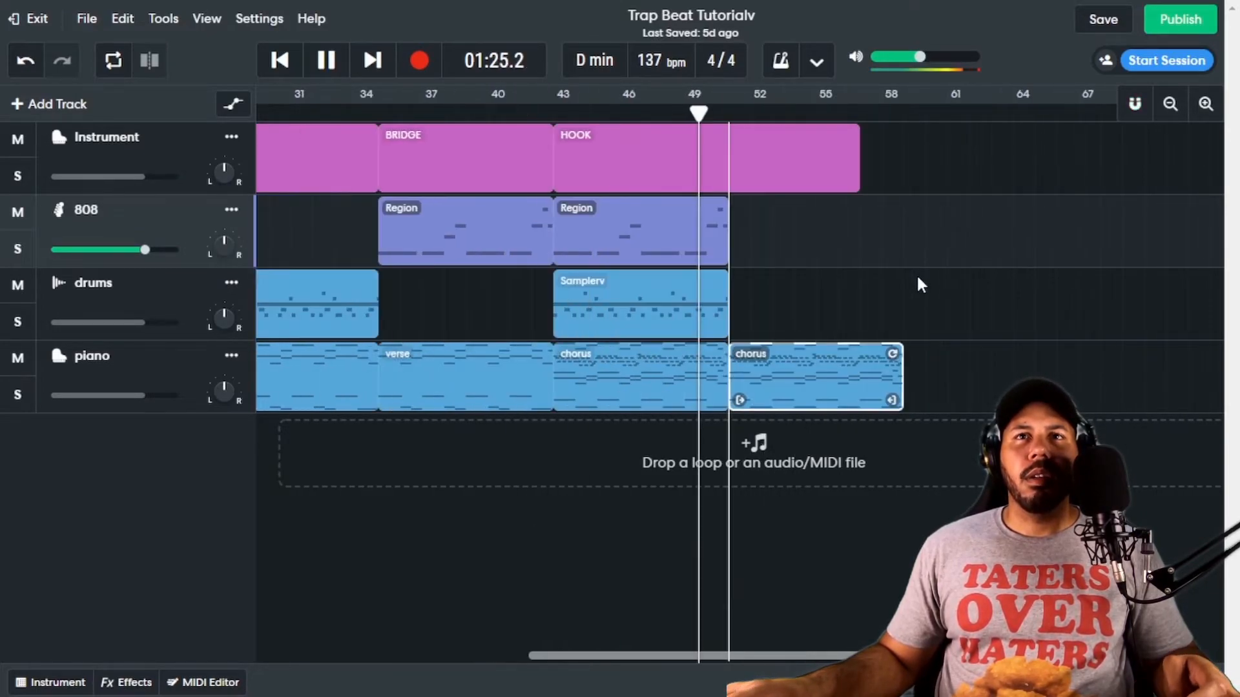
{"action": "left_click", "coordinate": [833, 143]}
{"action": "left_click_drag", "start_coordinate": [856, 182], "coordinate": [884, 184]}
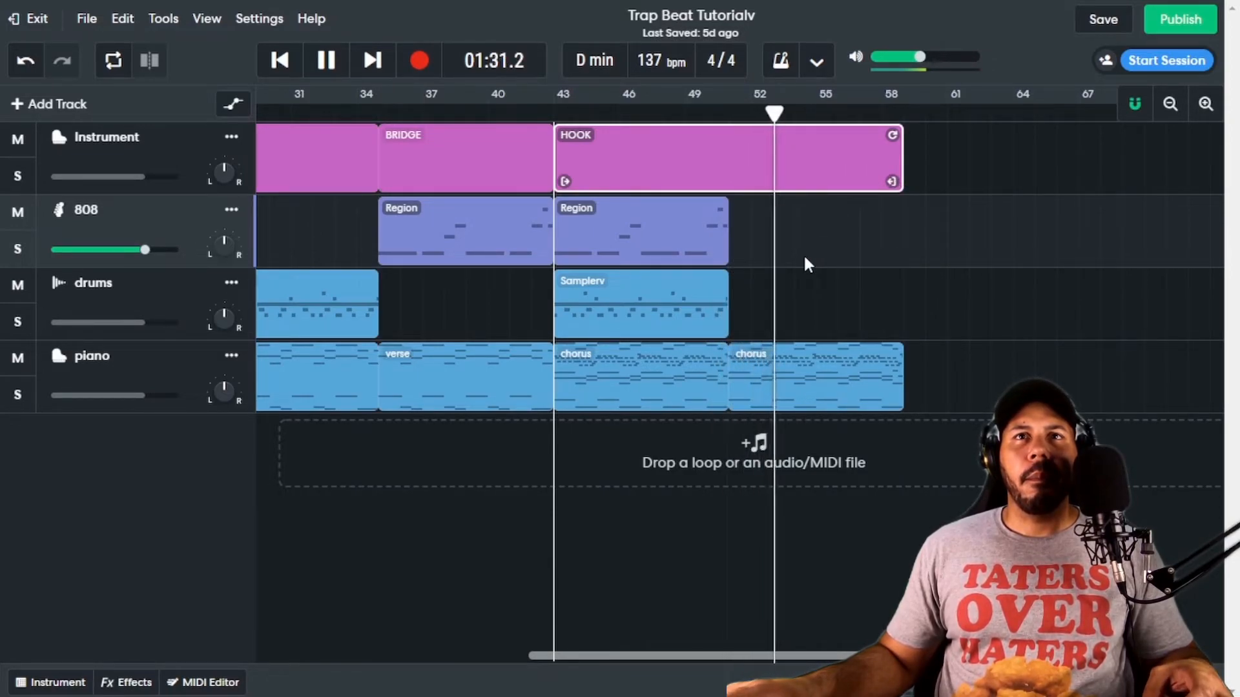
{"action": "key", "text": "space"}
{"action": "left_click", "coordinate": [686, 113]}
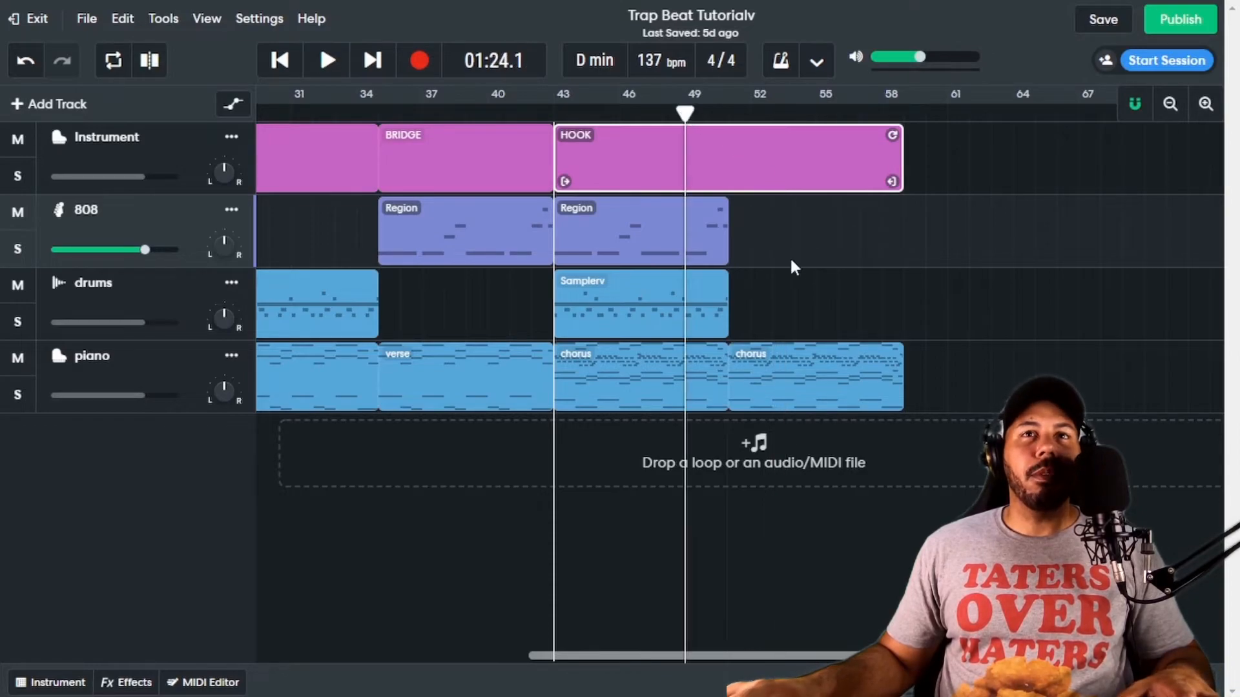
{"action": "key", "text": "space"}
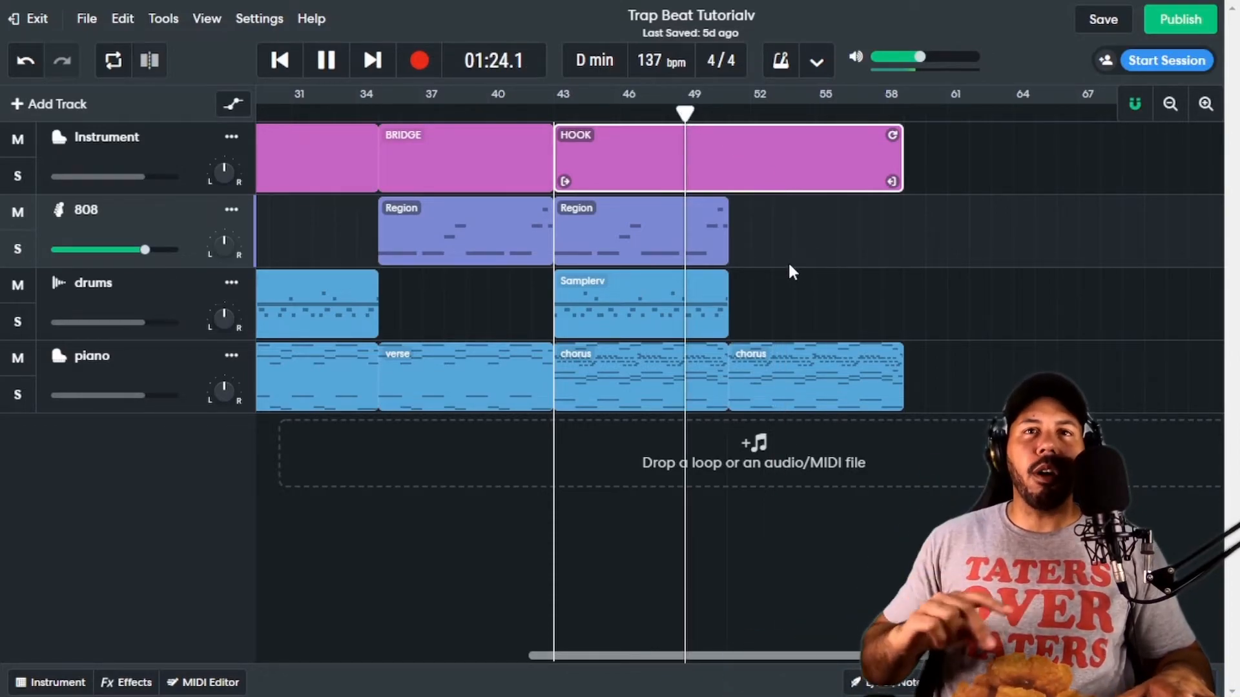
Step: Trim the copied chorus piano region and the second HOOK region so both end at bar 53
{"action": "left_click", "coordinate": [891, 386]}
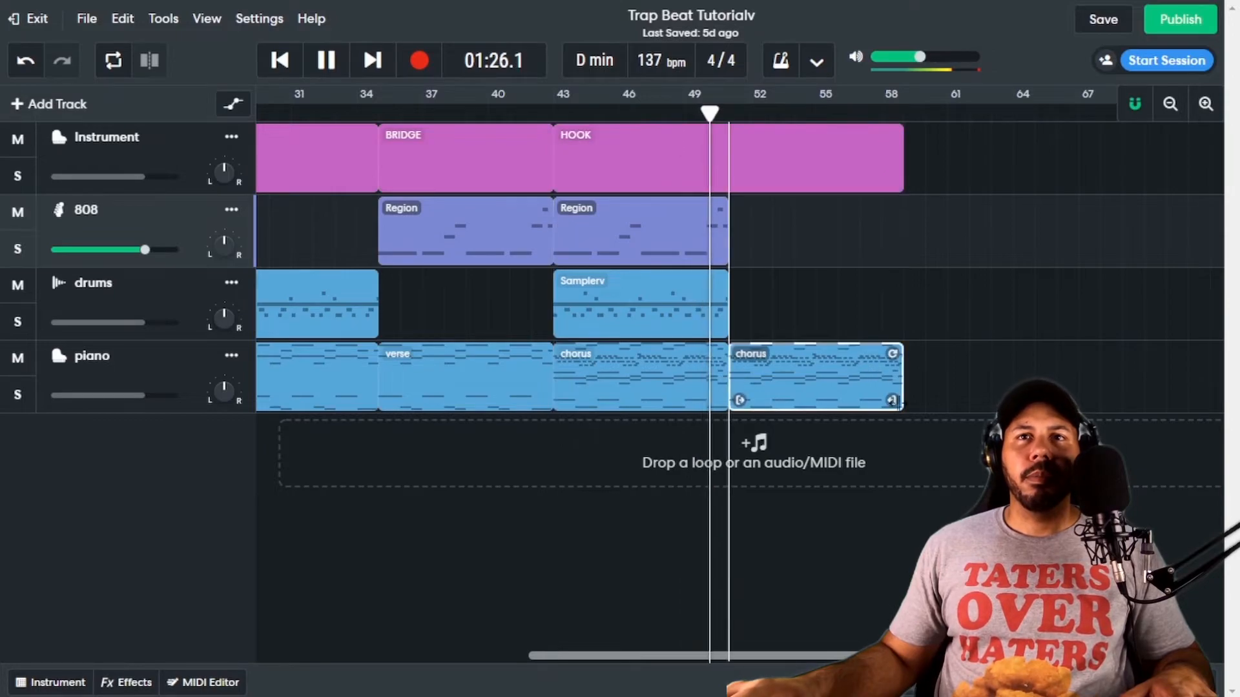
{"action": "left_click_drag", "start_coordinate": [894, 400], "coordinate": [766, 397]}
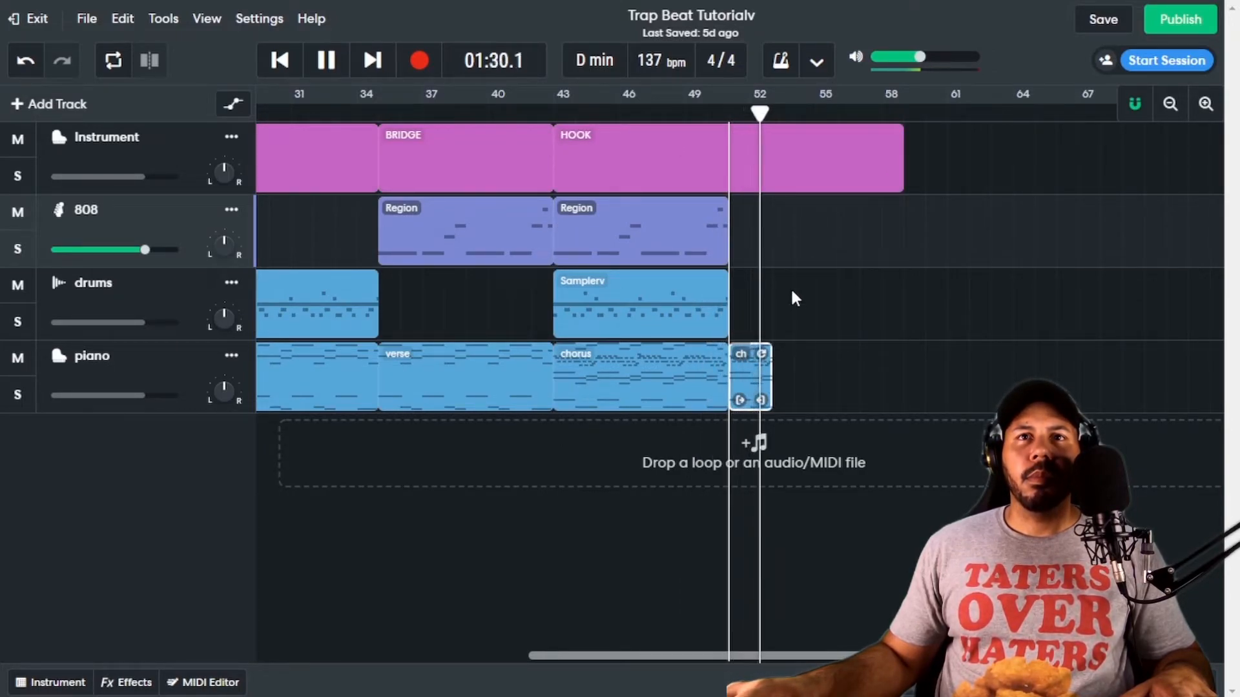
{"action": "key", "text": "space"}
{"action": "left_click", "coordinate": [827, 168]}
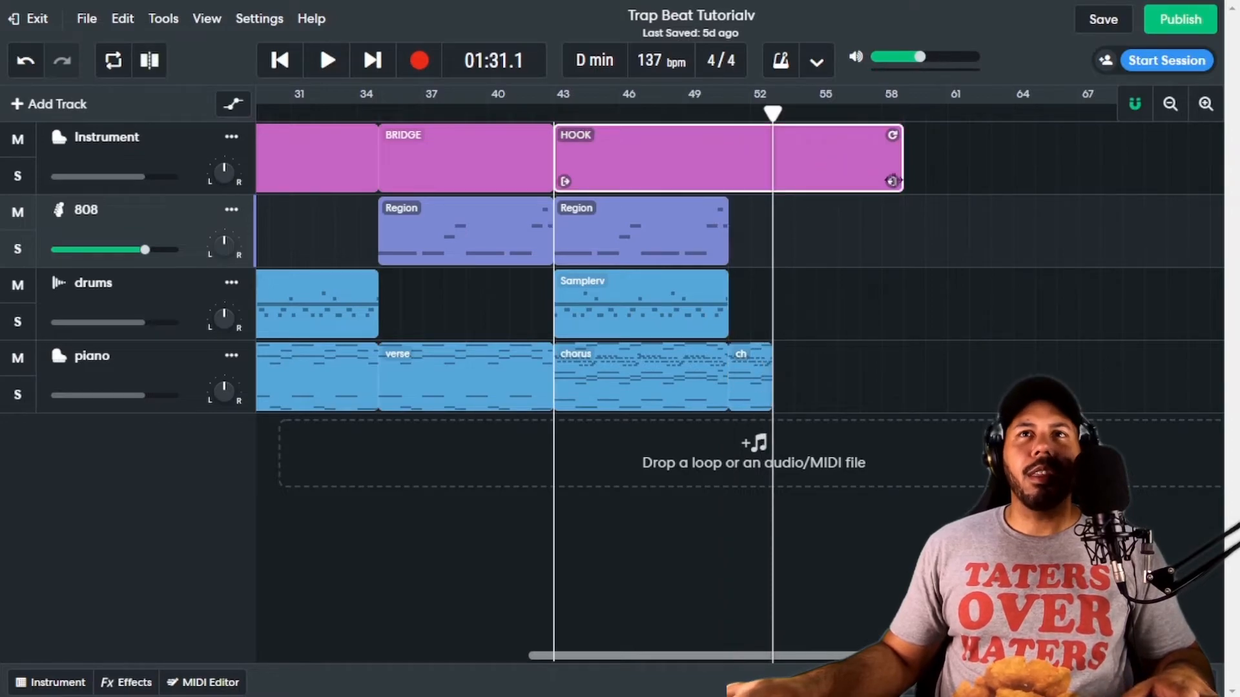
{"action": "left_click_drag", "start_coordinate": [891, 181], "coordinate": [742, 181]}
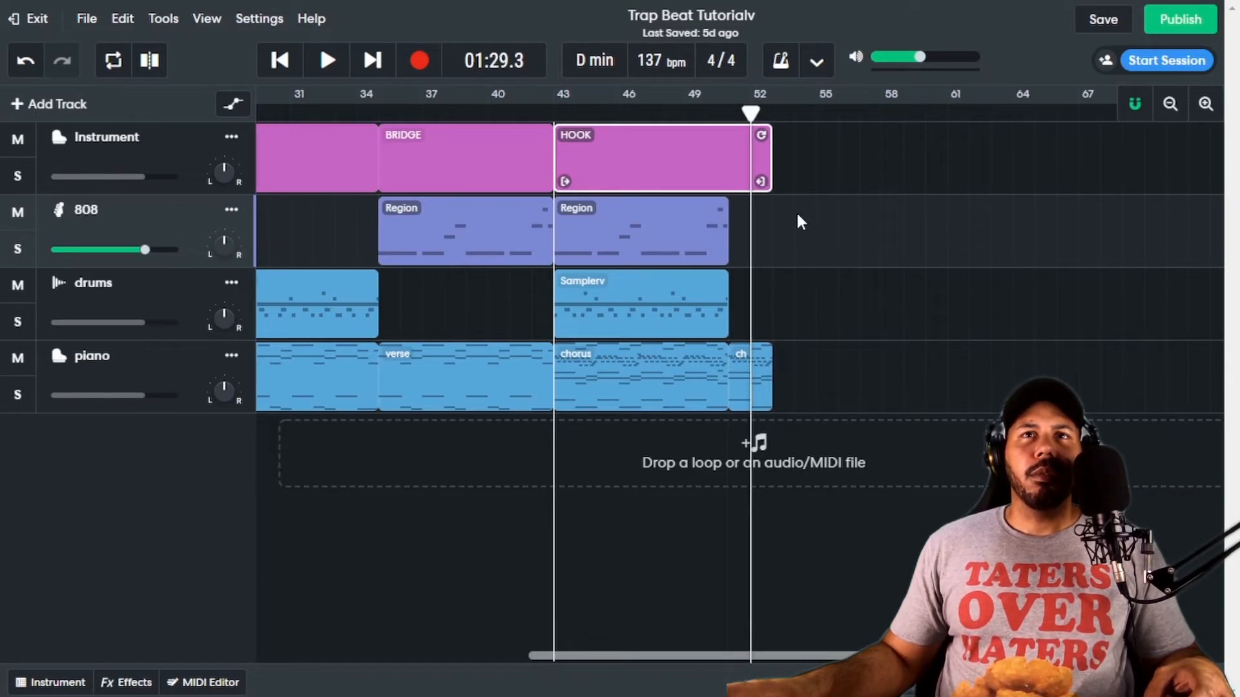
Step: Copy all regions on every track from the VERSE at bar 11 through the second HOOK to bar 53
{"action": "scroll", "coordinate": [689, 263], "scroll_direction": "down", "scroll_amount": 2}
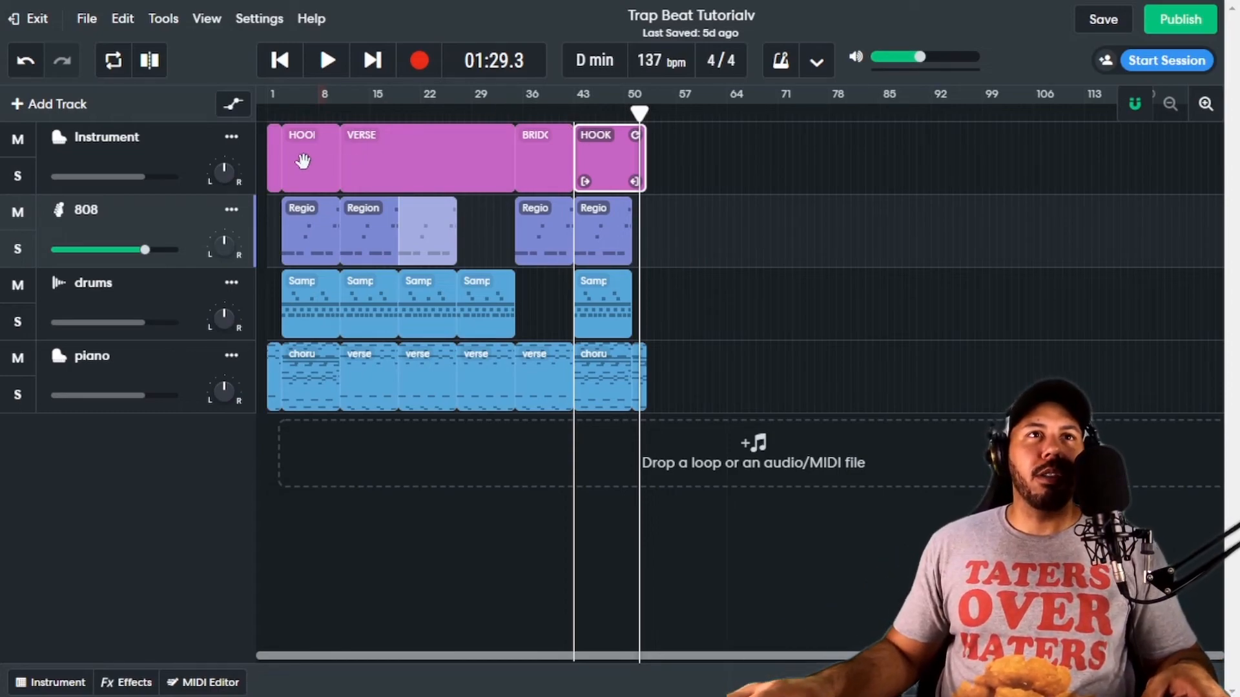
{"action": "left_click", "coordinate": [305, 155]}
{"action": "left_click", "coordinate": [407, 148]}
{"action": "left_click", "coordinate": [538, 150]}
{"action": "left_click", "coordinate": [605, 155]}
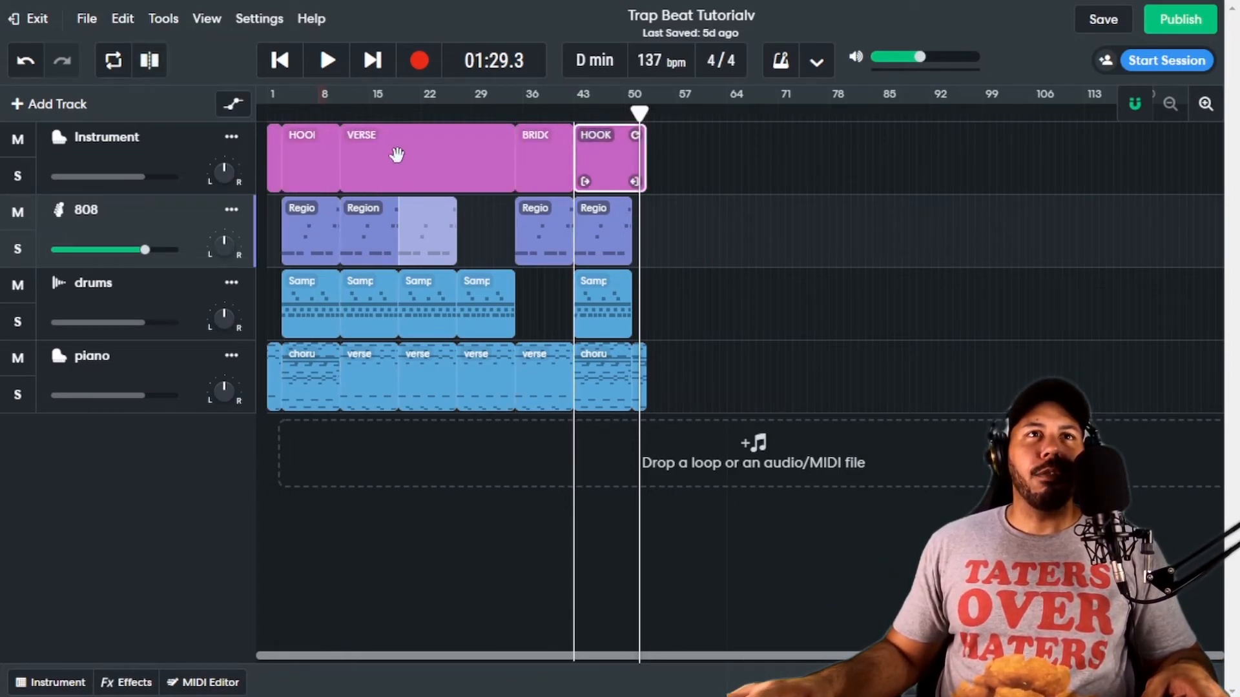
{"action": "left_click", "coordinate": [330, 163]}
{"action": "left_click_drag", "start_coordinate": [722, 158], "coordinate": [357, 354]}
{"action": "left_click_drag", "start_coordinate": [357, 400], "coordinate": [669, 386]}
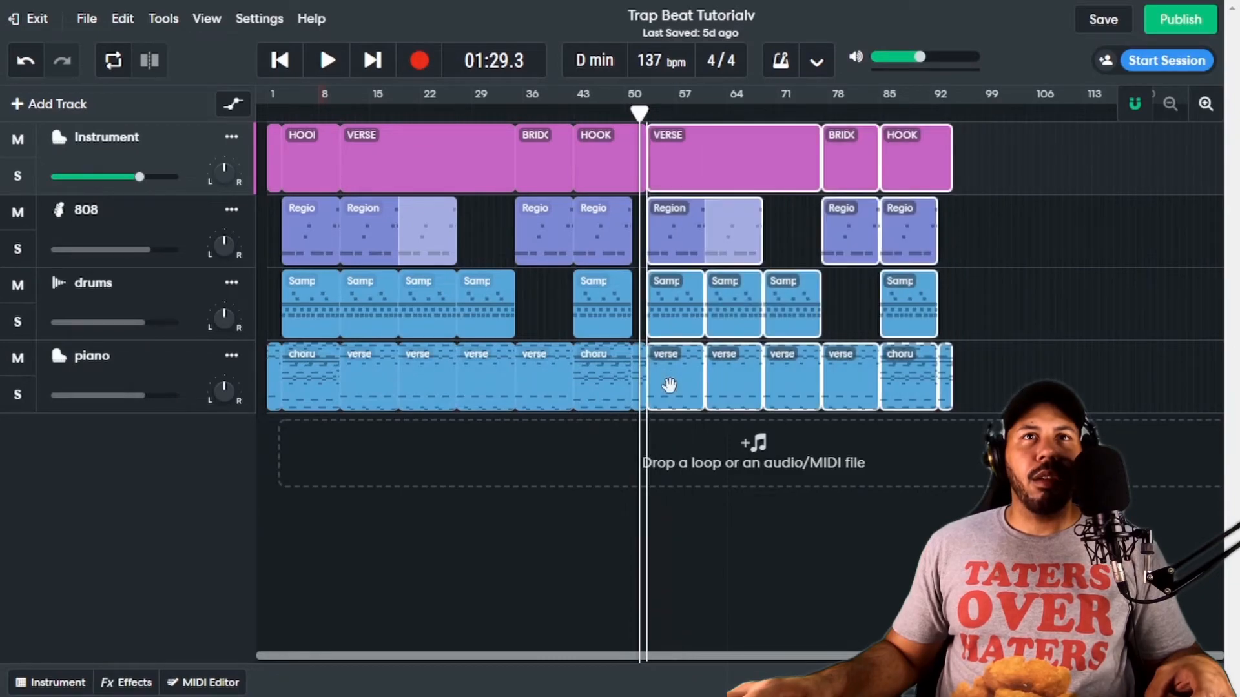